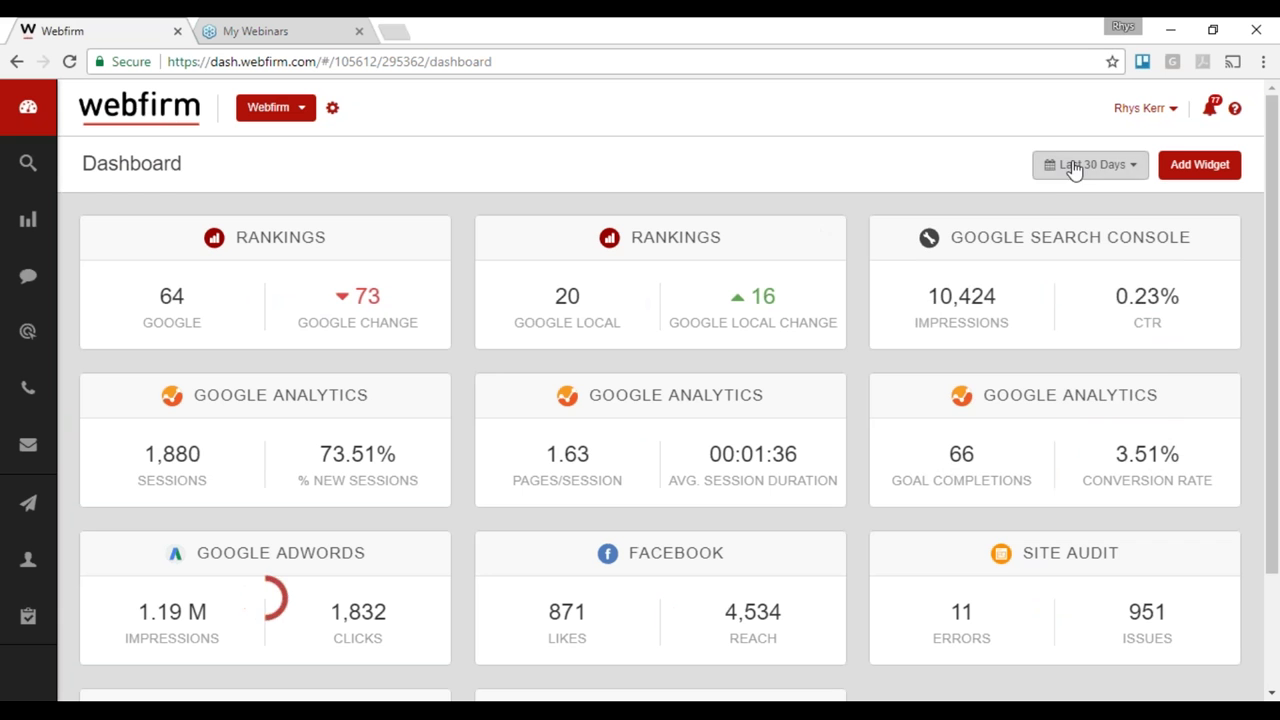
# Step: Set the dashboard's date range to All Time and open the Google Rankings report
pyautogui.click(1074, 166)
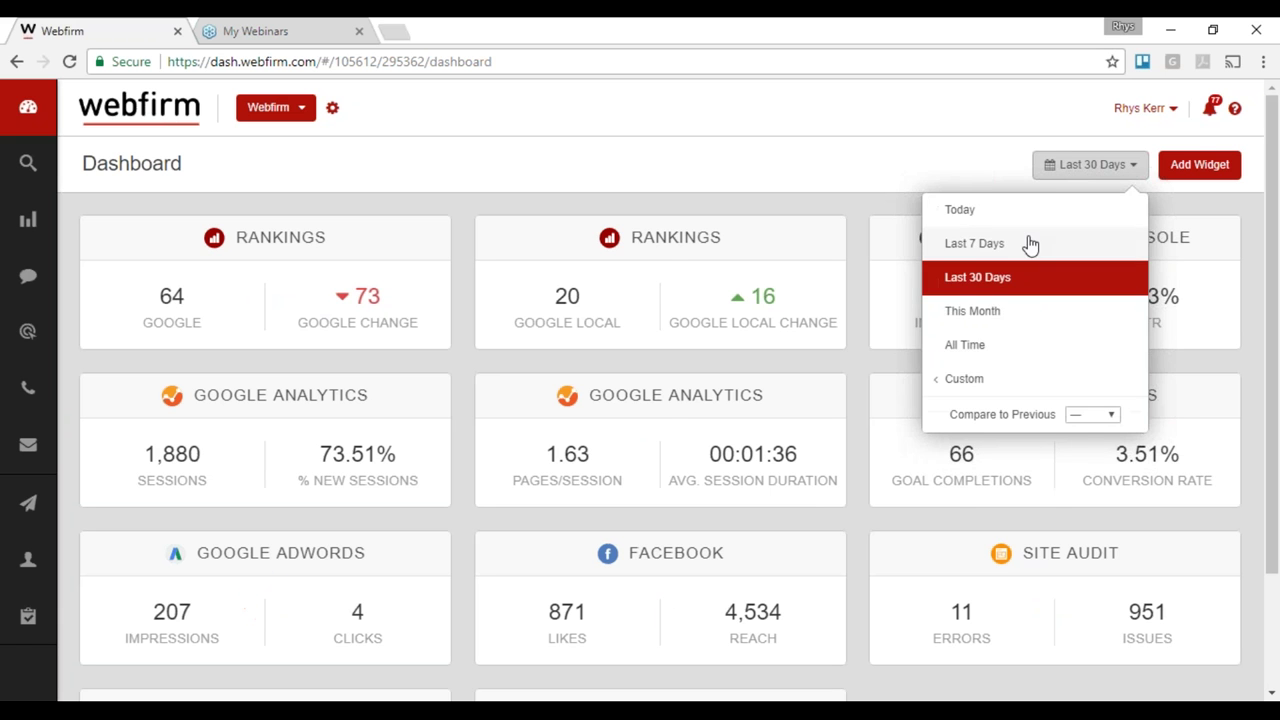
pyautogui.click(985, 346)
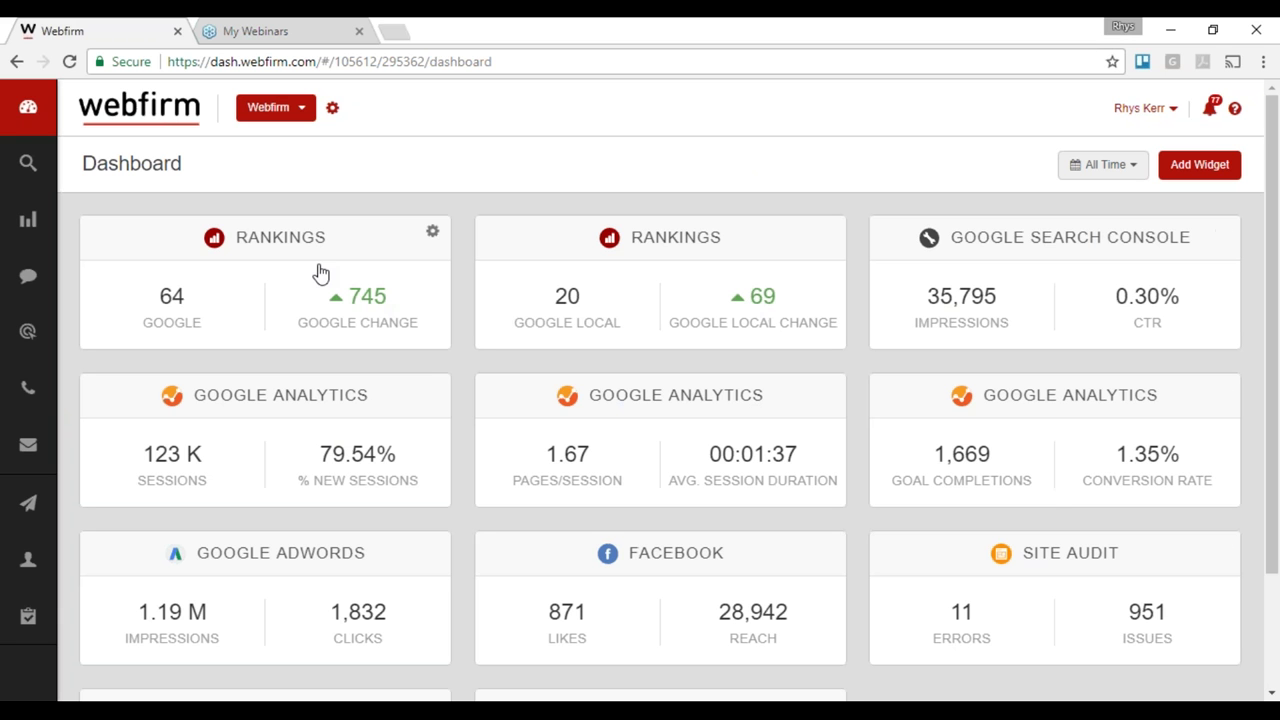
pyautogui.click(274, 293)
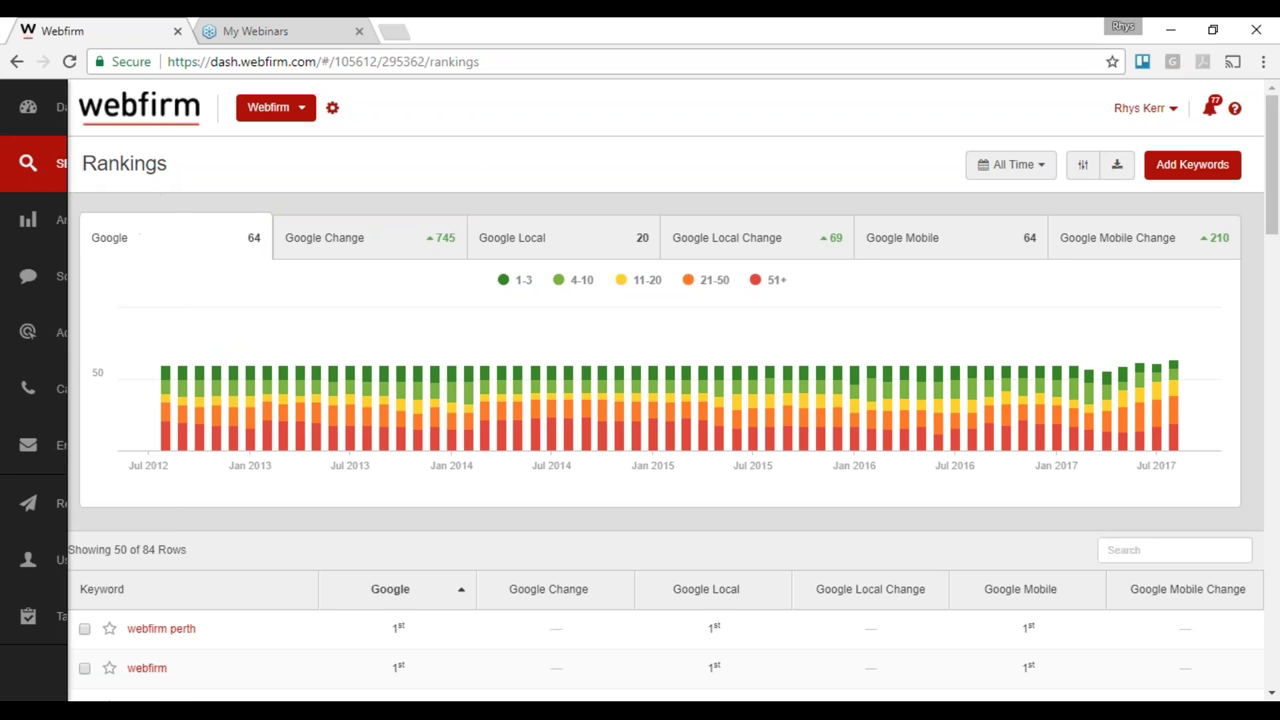
pyautogui.moveTo(28, 162)
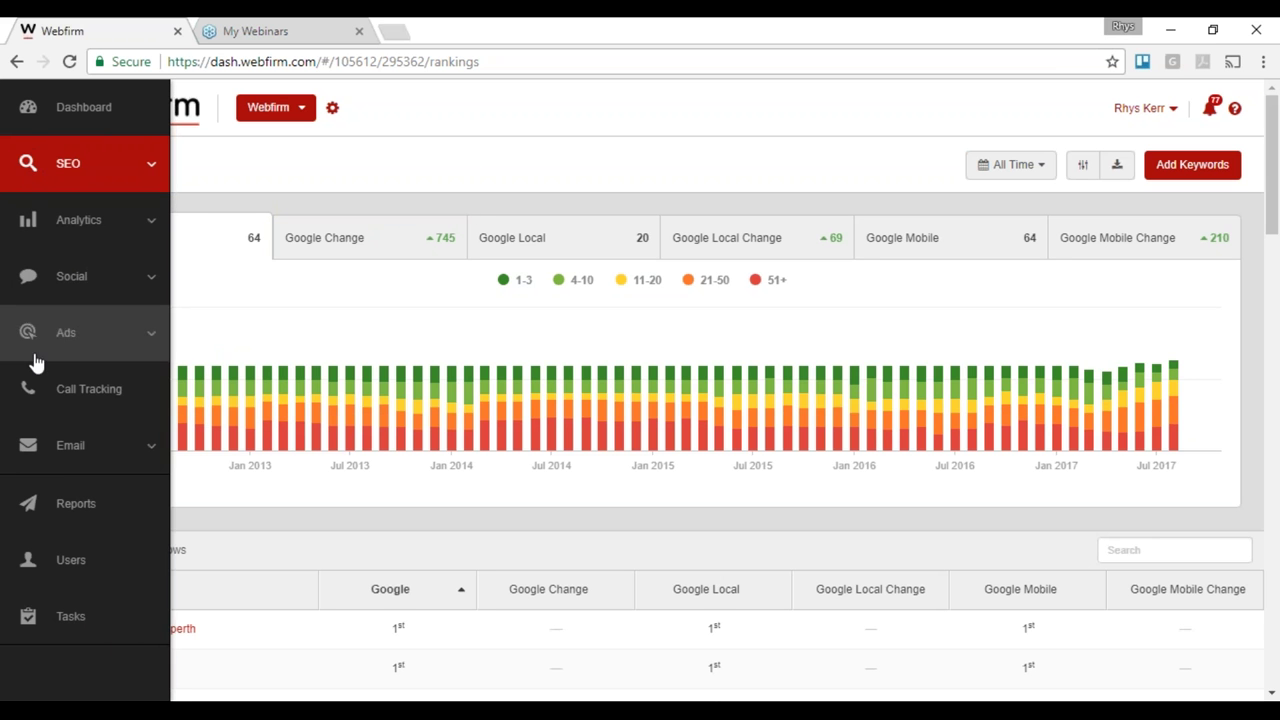
pyautogui.click(68, 172)
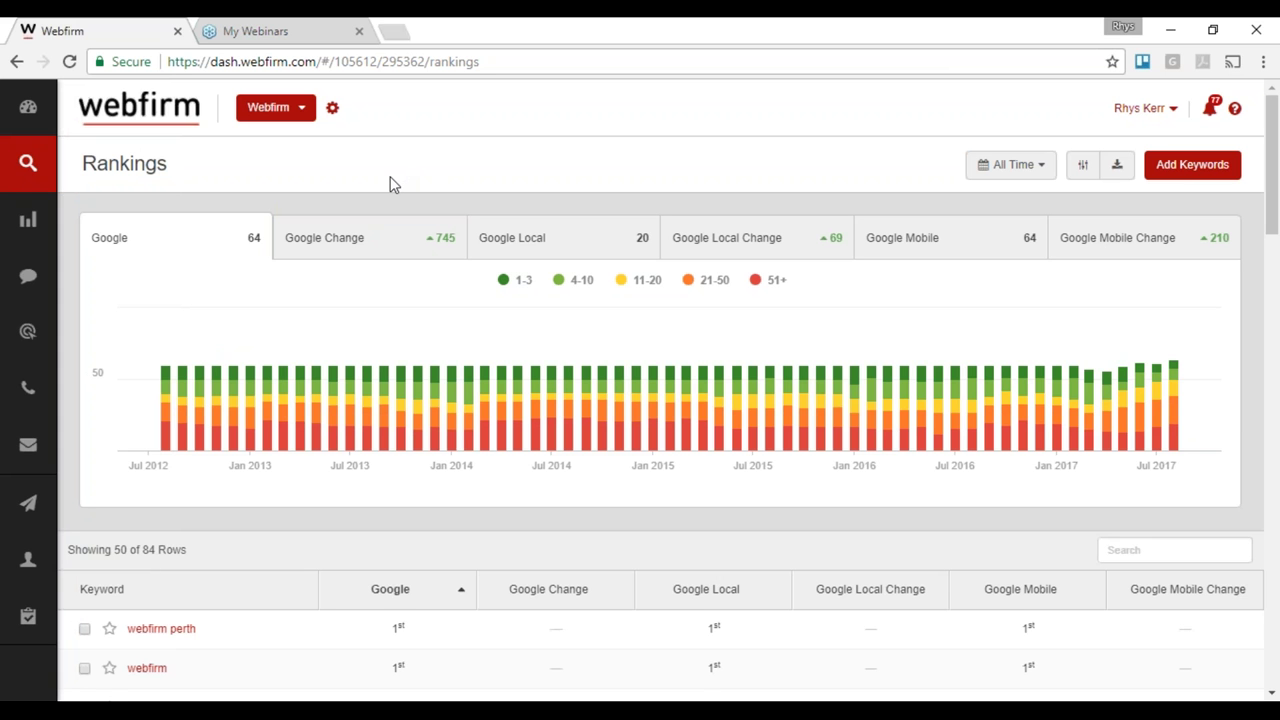
# Step: Review the keyword rankings table, including the Google position of "web design company"
pyautogui.scroll(-3, 380, 240)
pyautogui.scroll(-1, 669, 430)
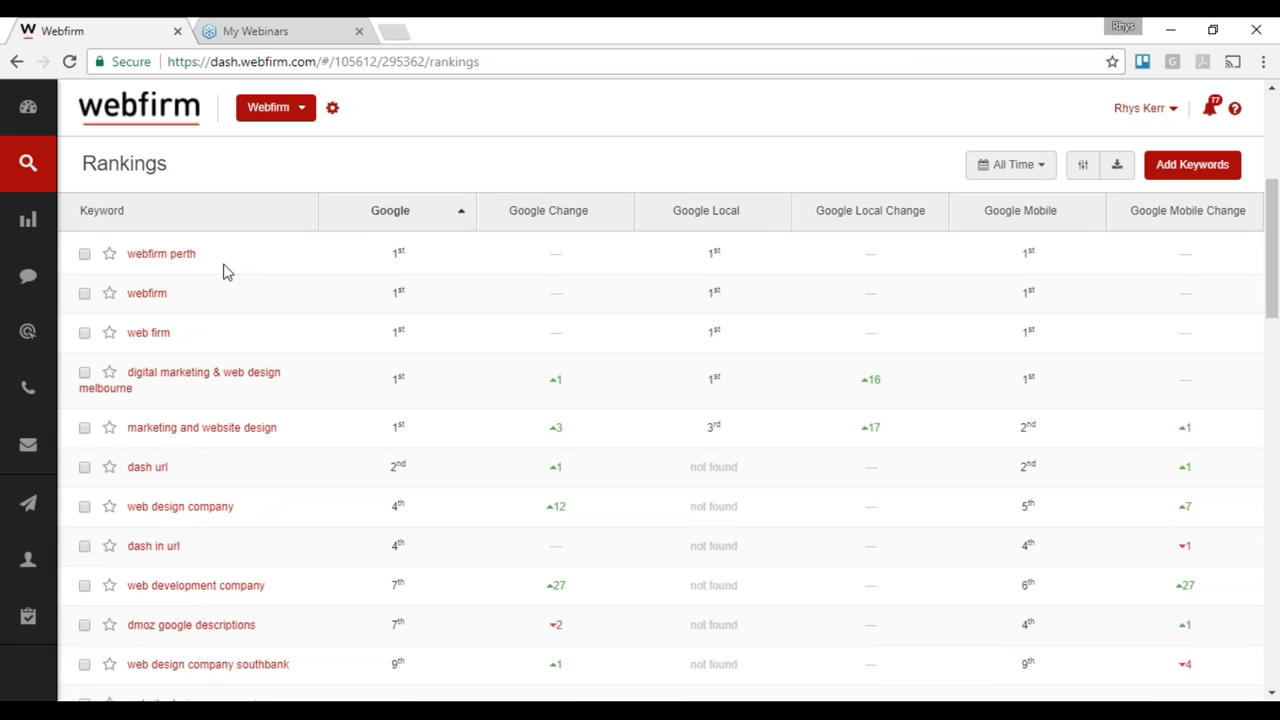
pyautogui.scroll(1, 231, 277)
pyautogui.scroll(-1, 163, 357)
pyautogui.scroll(-9, 222, 350)
pyautogui.scroll(-3, 222, 350)
pyautogui.scroll(7, 206, 377)
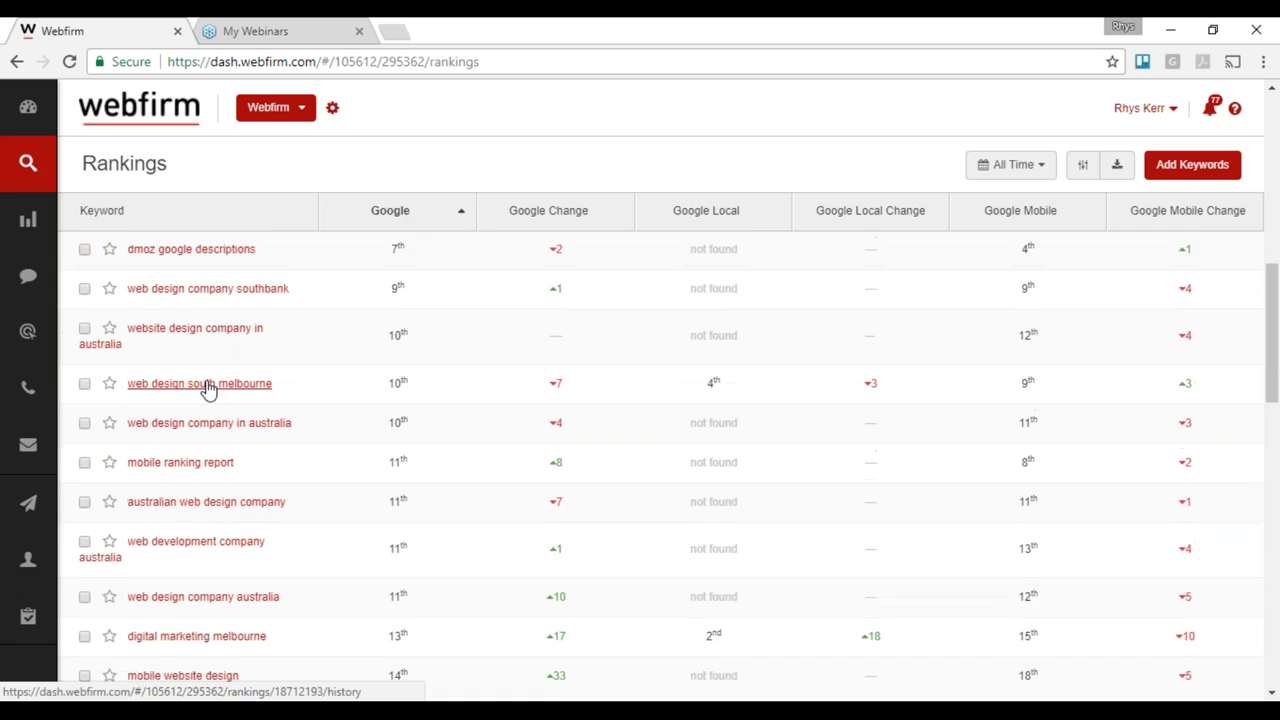
pyautogui.scroll(5, 206, 388)
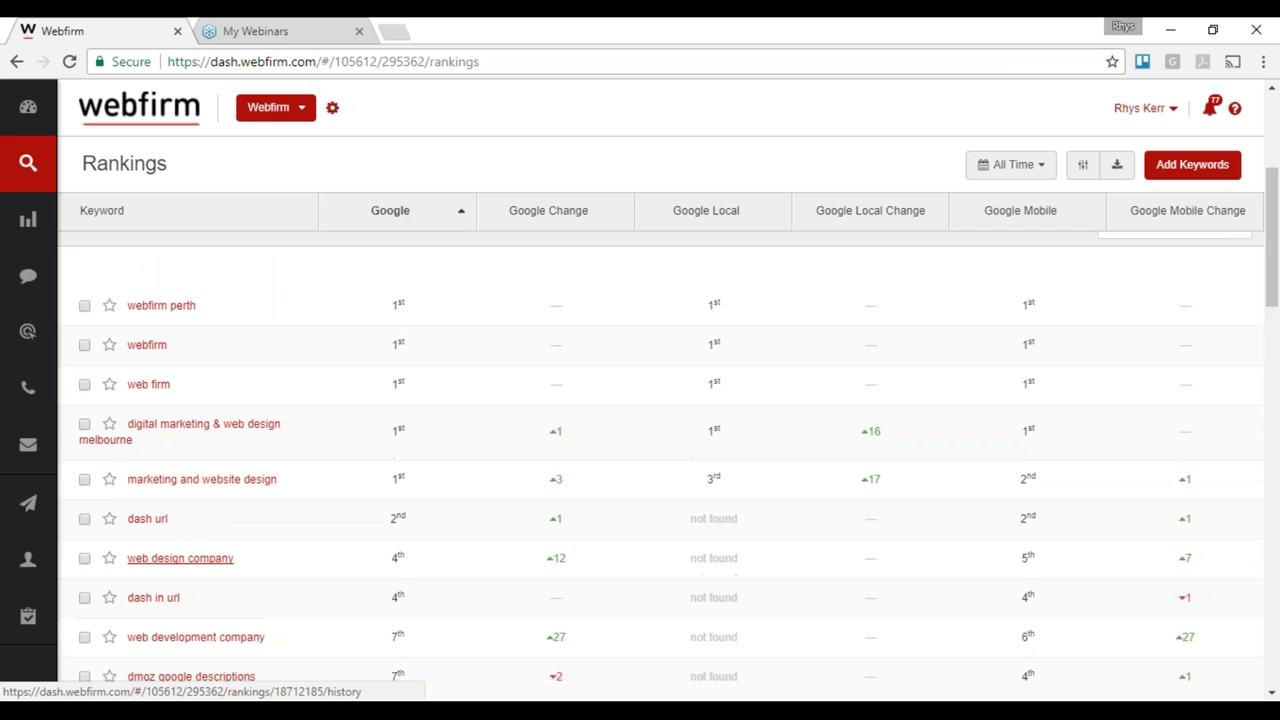
pyautogui.scroll(-3, 199, 437)
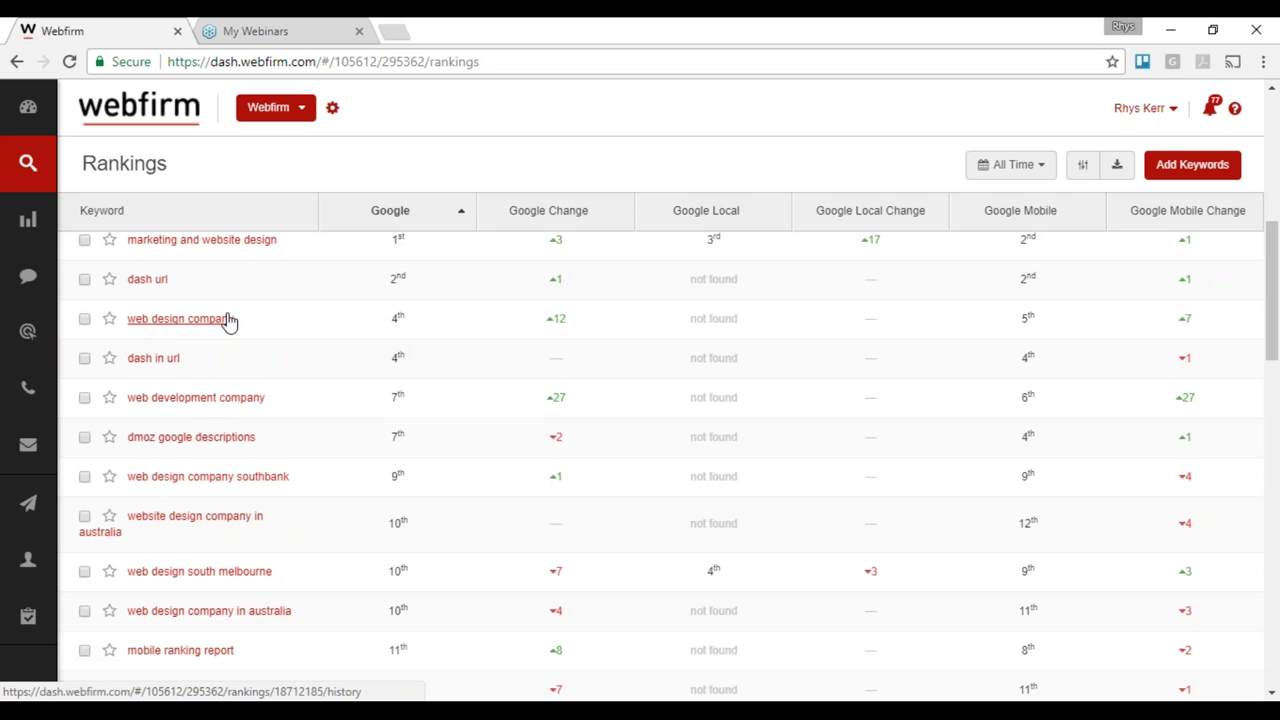
pyautogui.moveTo(405, 265)
pyautogui.moveTo(398, 317)
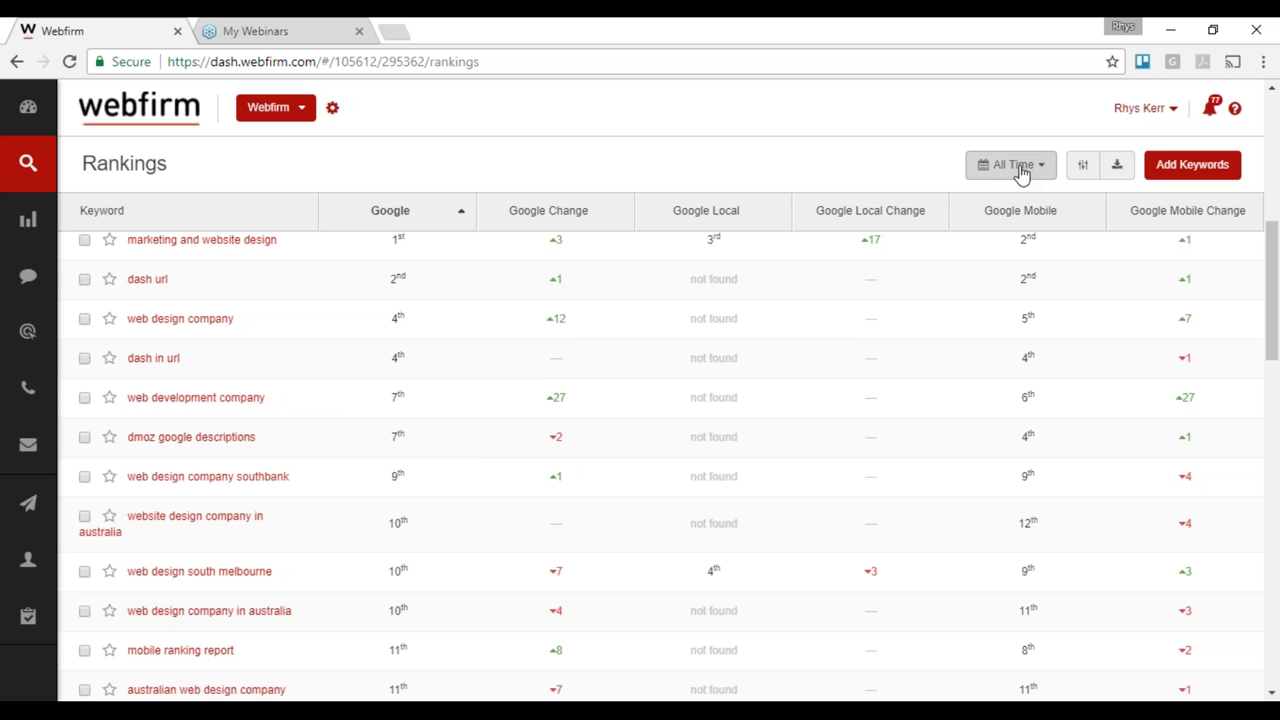
# Step: Examine the Google Change, Google Local, Google Local Change and Google Mobile values for "web design company" and "marketing and website design"
pyautogui.doubleClick(564, 318)
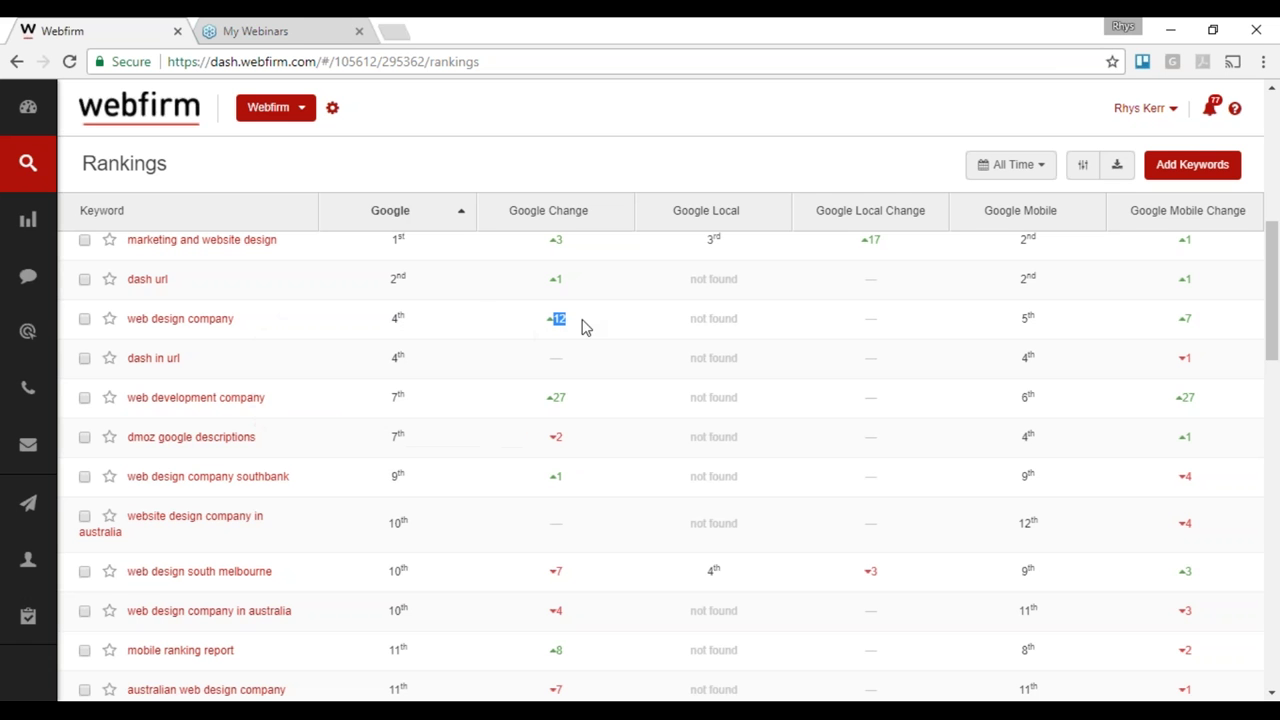
pyautogui.moveTo(705, 318)
pyautogui.scroll(1, 731, 341)
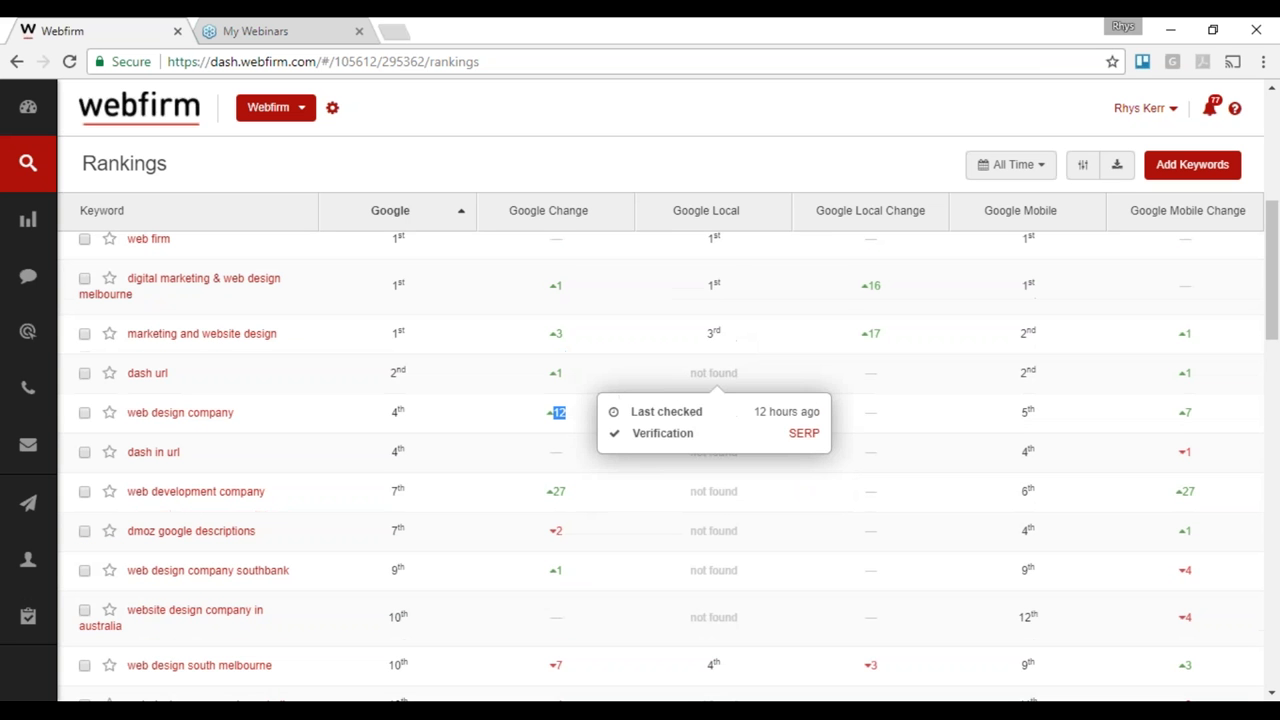
pyautogui.moveTo(717, 283)
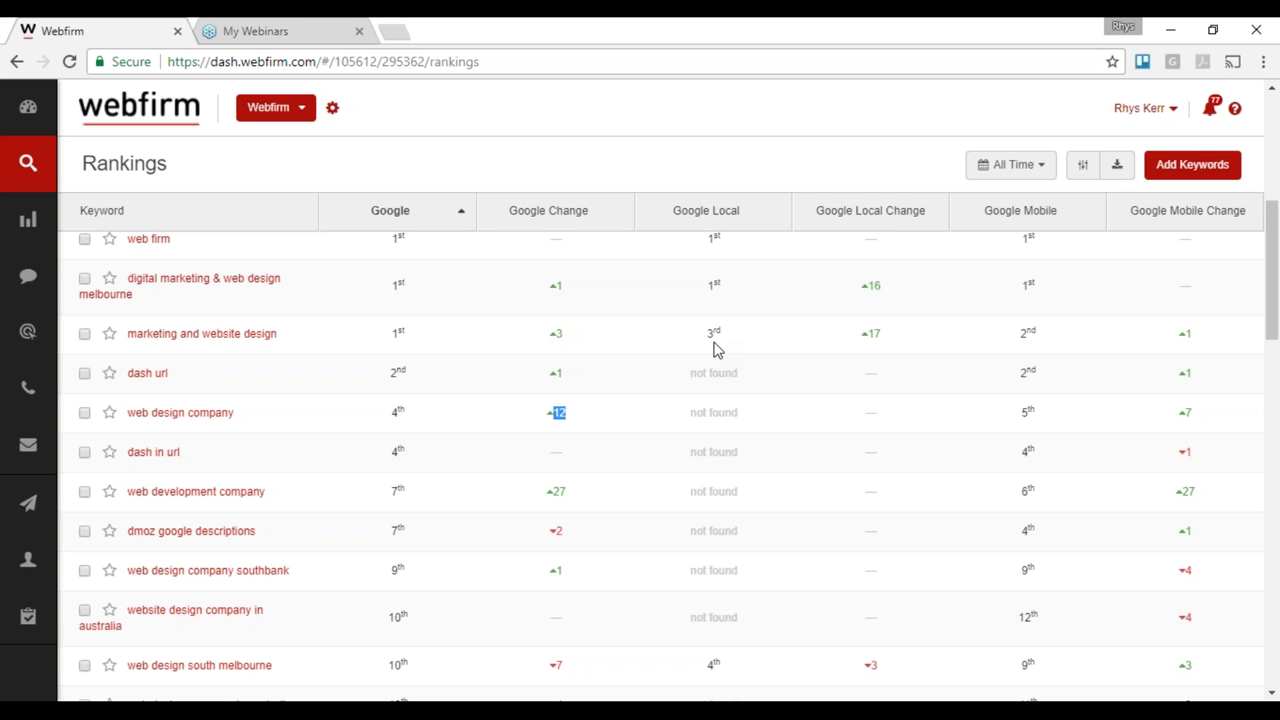
pyautogui.moveTo(718, 342)
pyautogui.doubleClick(876, 334)
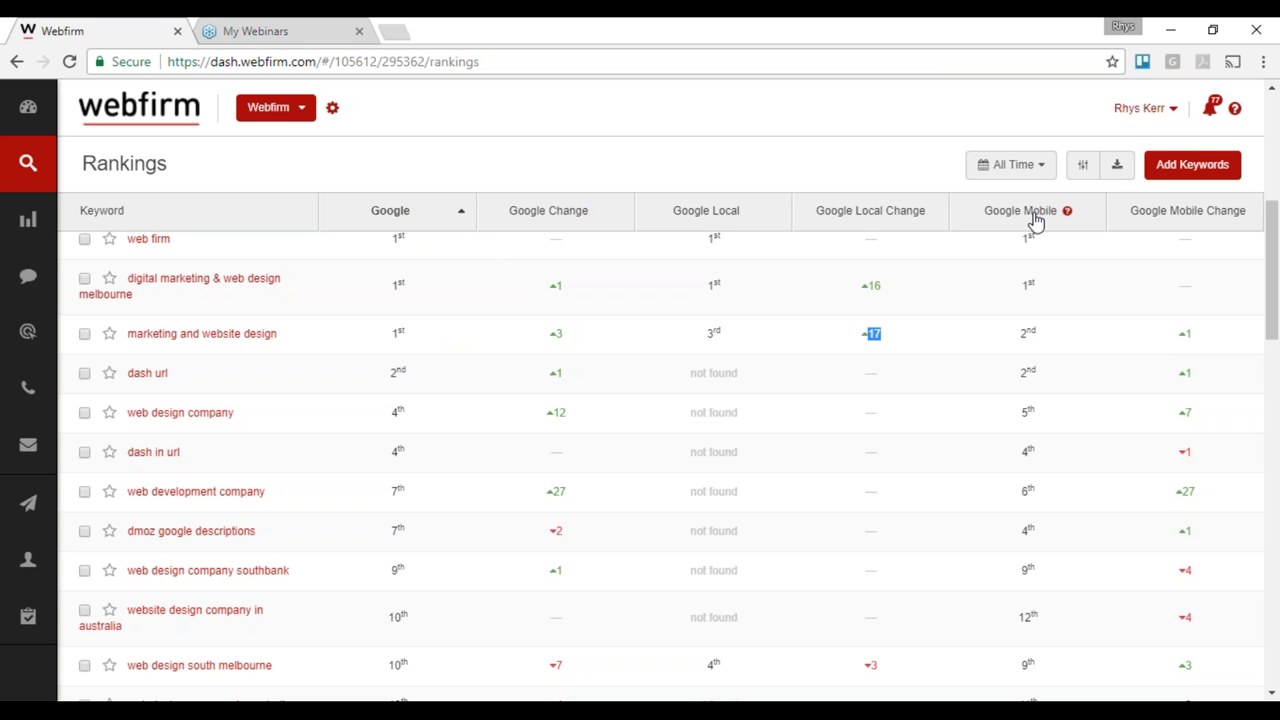
pyautogui.moveTo(1030, 398)
pyautogui.scroll(2, 556, 286)
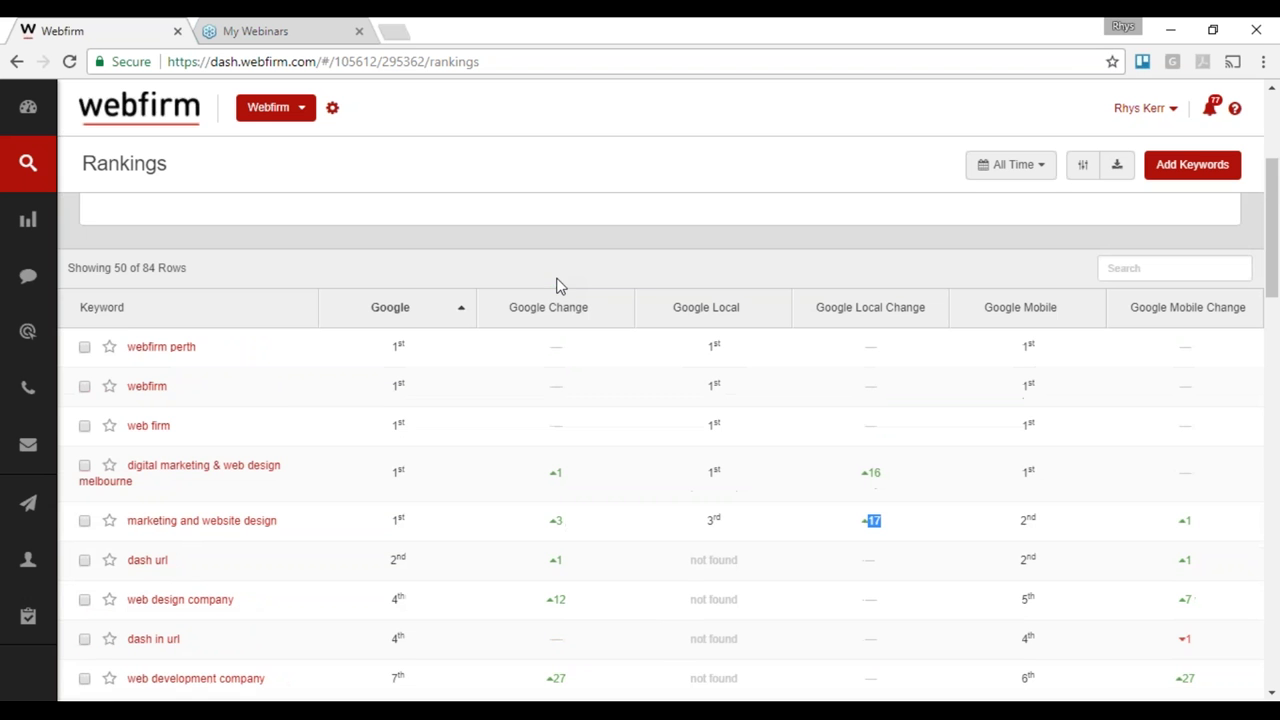
pyautogui.scroll(-2, 533, 285)
# Step: Show the Google Change trend chart and compare it with the keywords' individual Google changes
pyautogui.scroll(5, 537, 289)
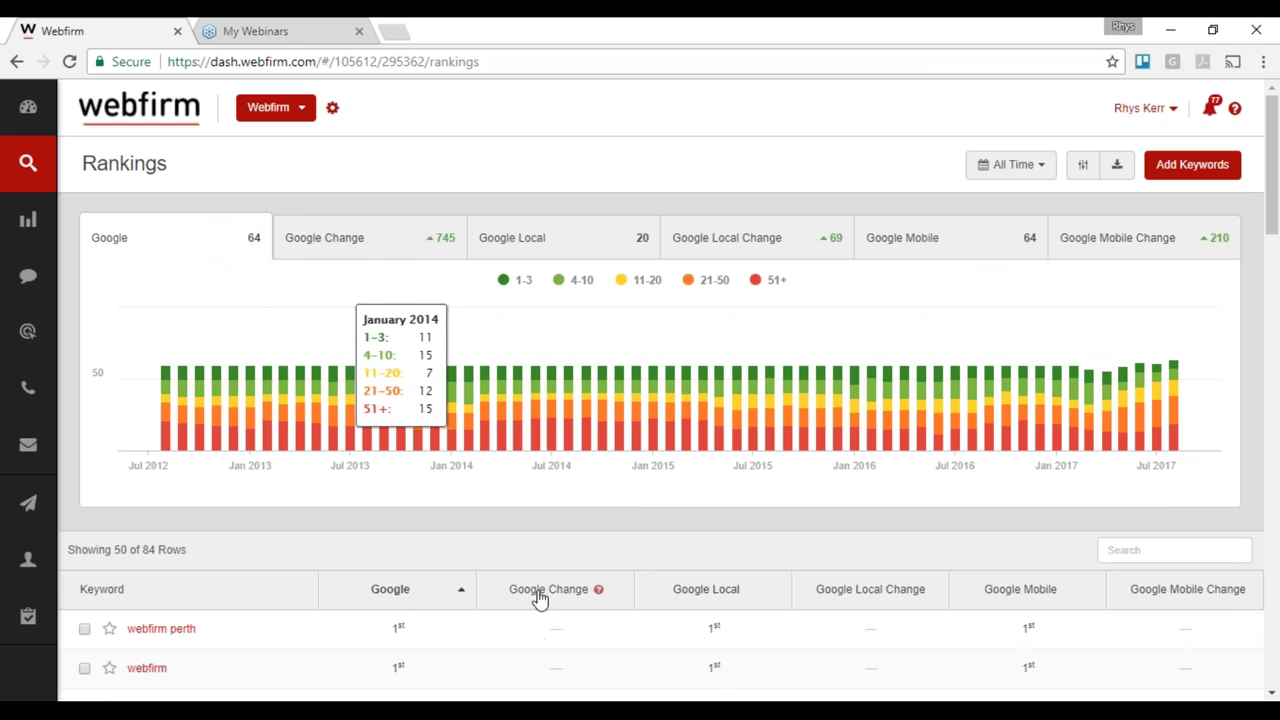
pyautogui.click(336, 237)
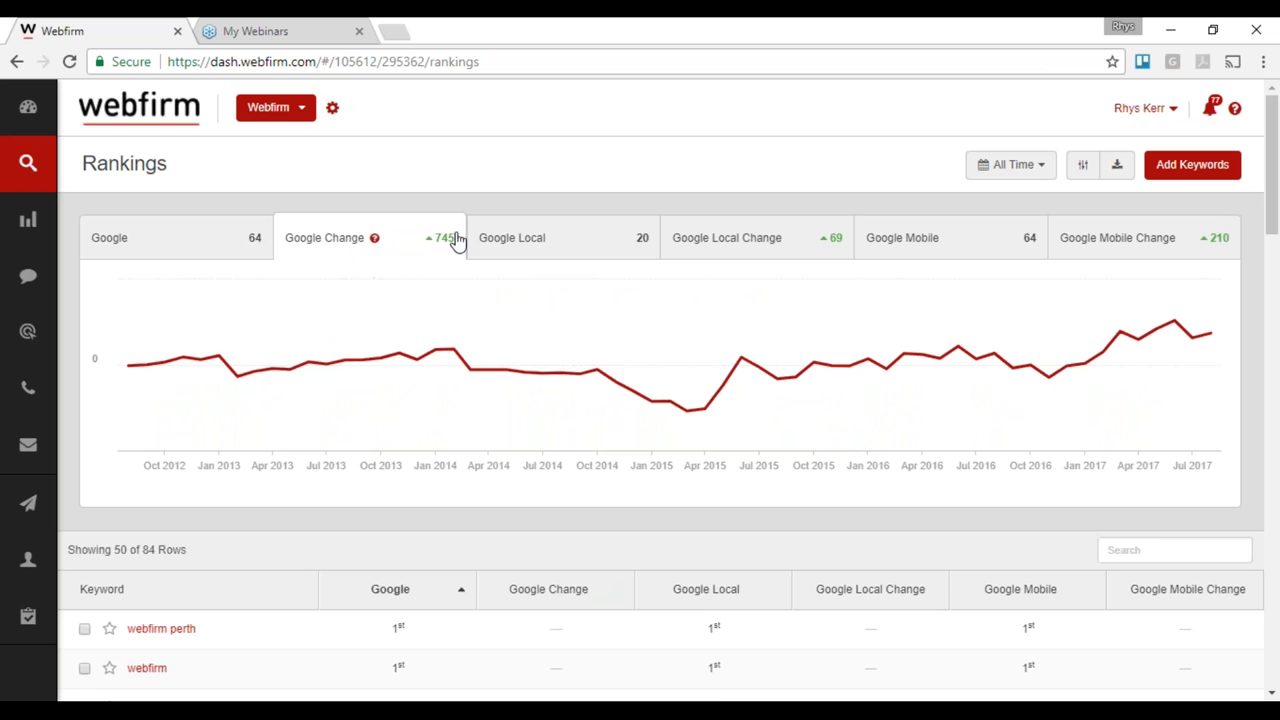
pyautogui.moveTo(507, 371)
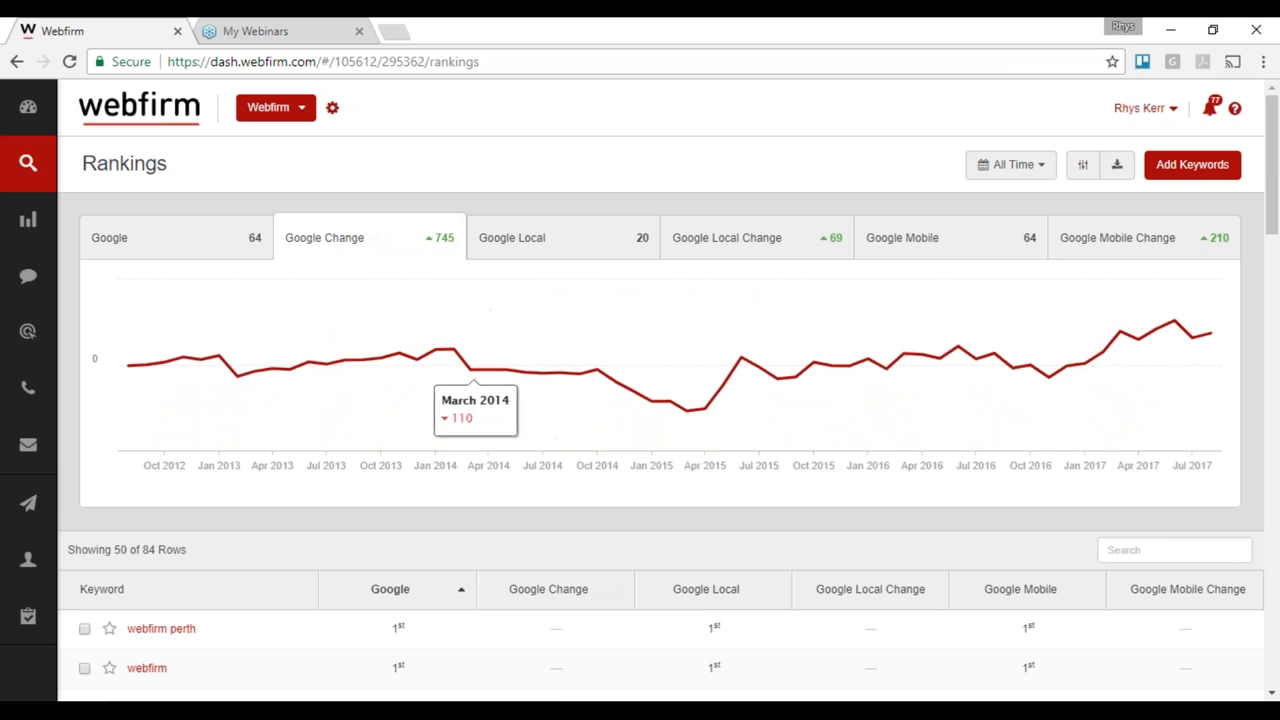
pyautogui.scroll(-3, 563, 470)
pyautogui.scroll(-1, 563, 470)
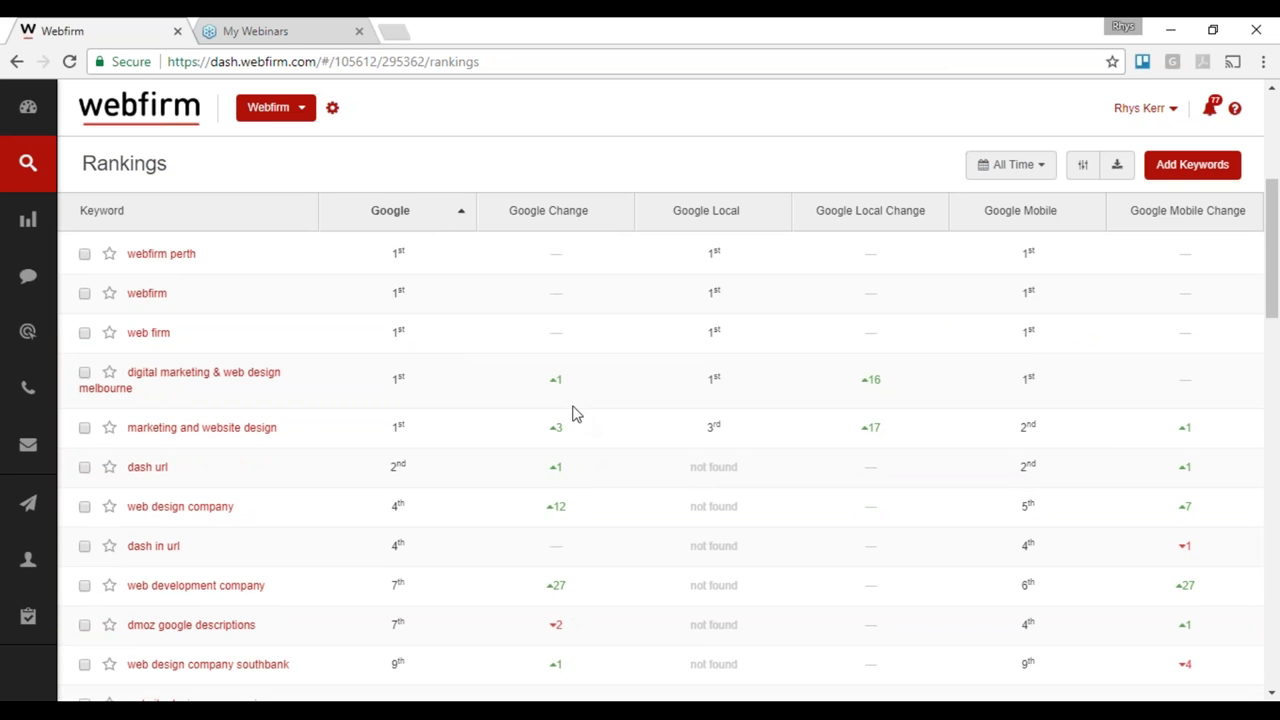
pyautogui.scroll(1, 560, 413)
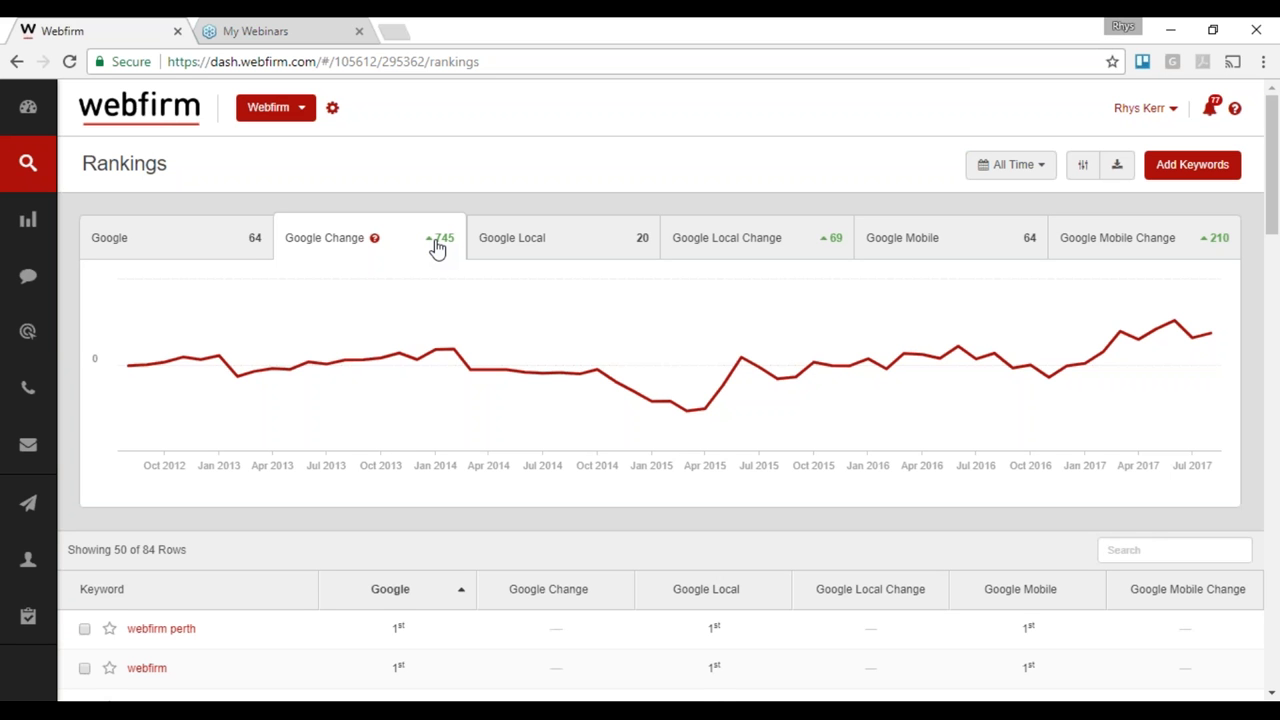
# Step: Return the chart to Google rankings and examine the monthly distribution across ranking bands
pyautogui.click(188, 250)
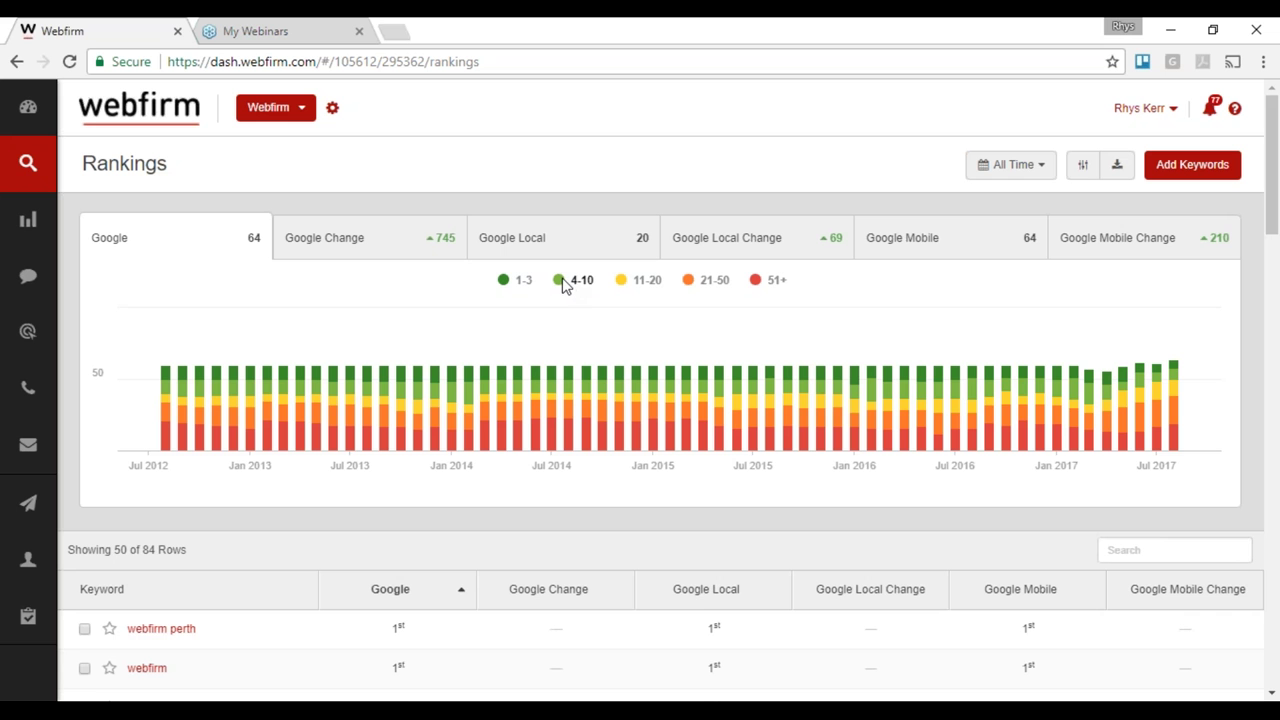
pyautogui.moveTo(1204, 411)
pyautogui.moveTo(306, 344)
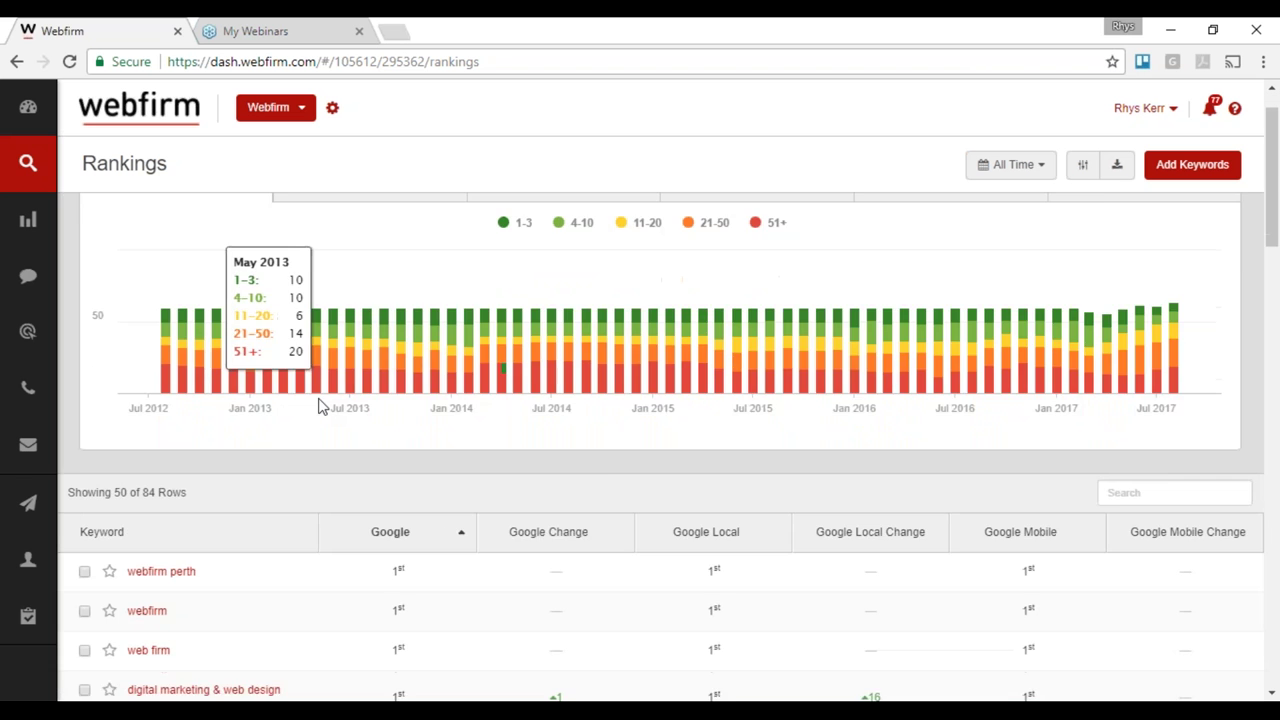
# Step: Check the Google ranking details of the keyword "web design south melbourne" and open its ranking history
pyautogui.scroll(-6, 320, 406)
pyautogui.scroll(1, 320, 406)
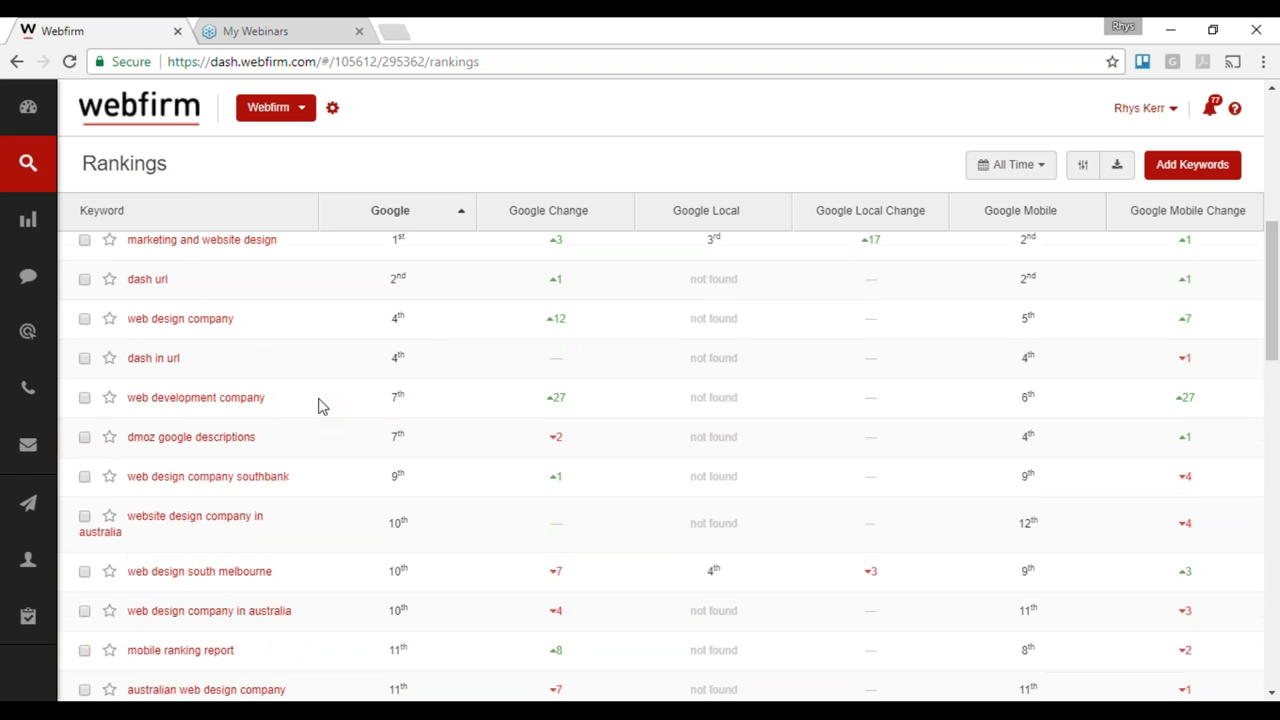
pyautogui.scroll(-1, 303, 420)
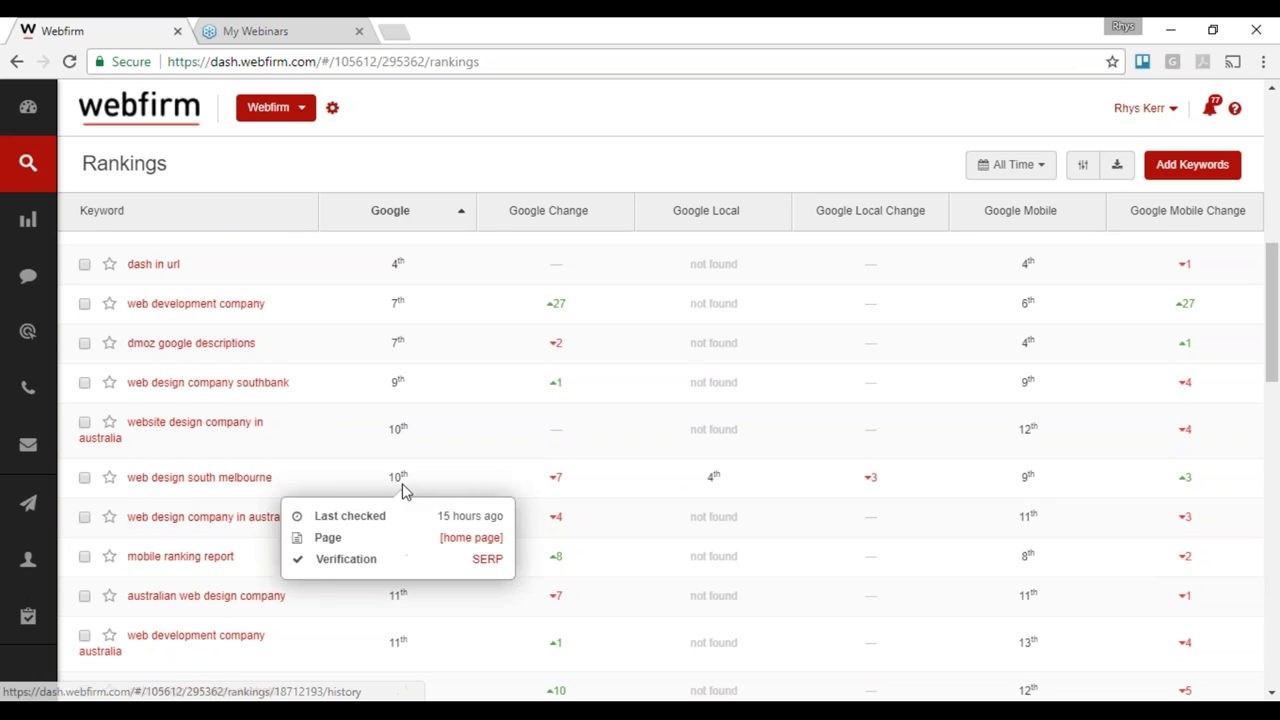
pyautogui.moveTo(406, 473)
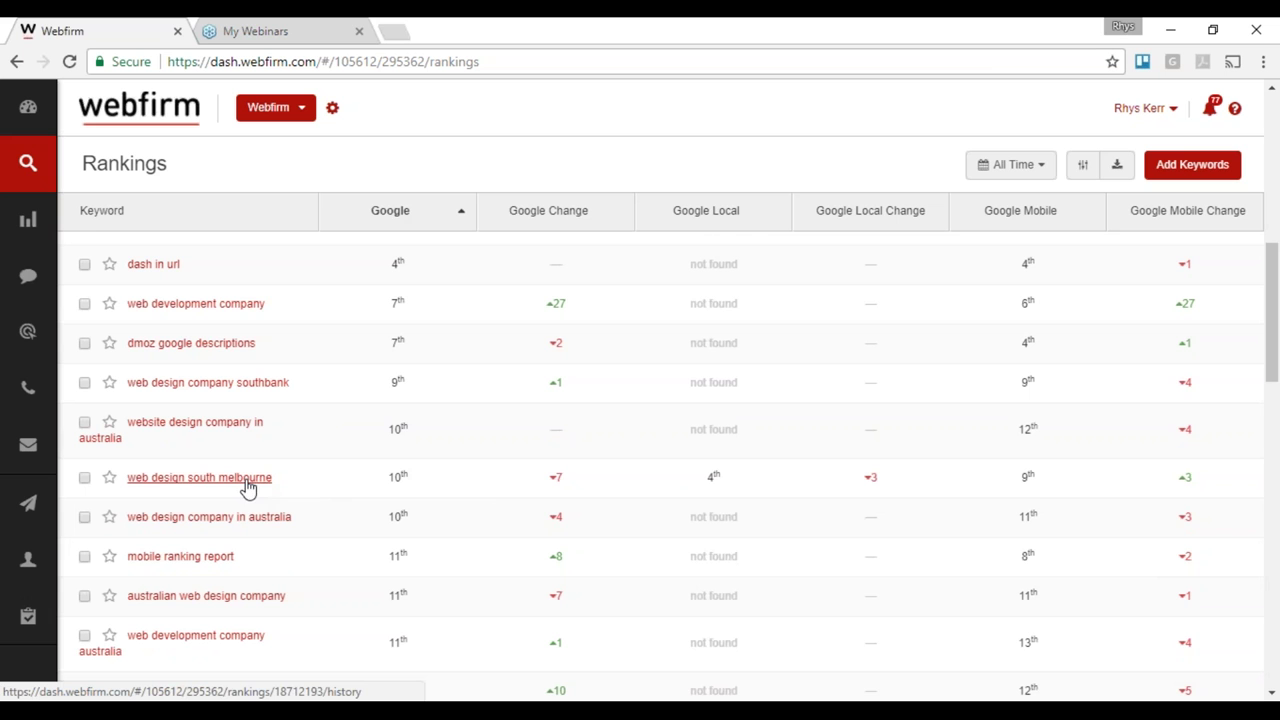
pyautogui.click(192, 477)
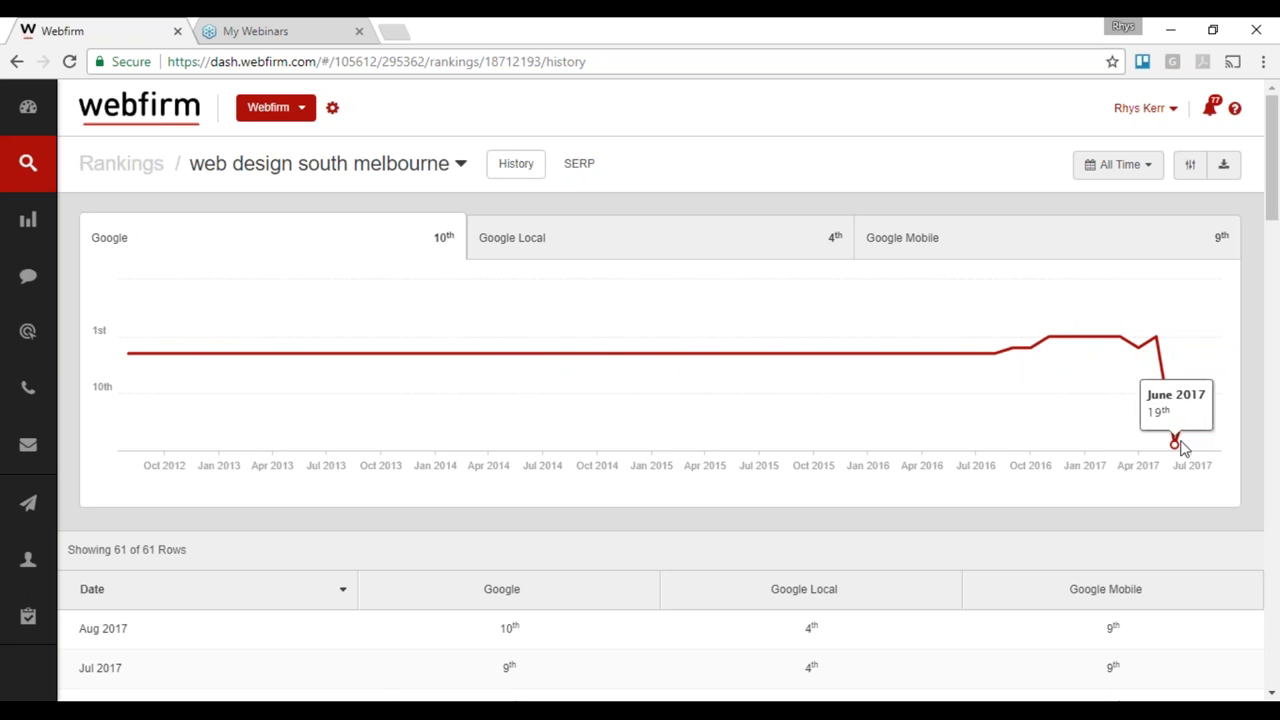
# Step: Open the keyword's SERP view and examine the competitors' metrics, highlighting the total backlinks of the oneflare.com.au page
pyautogui.click(578, 168)
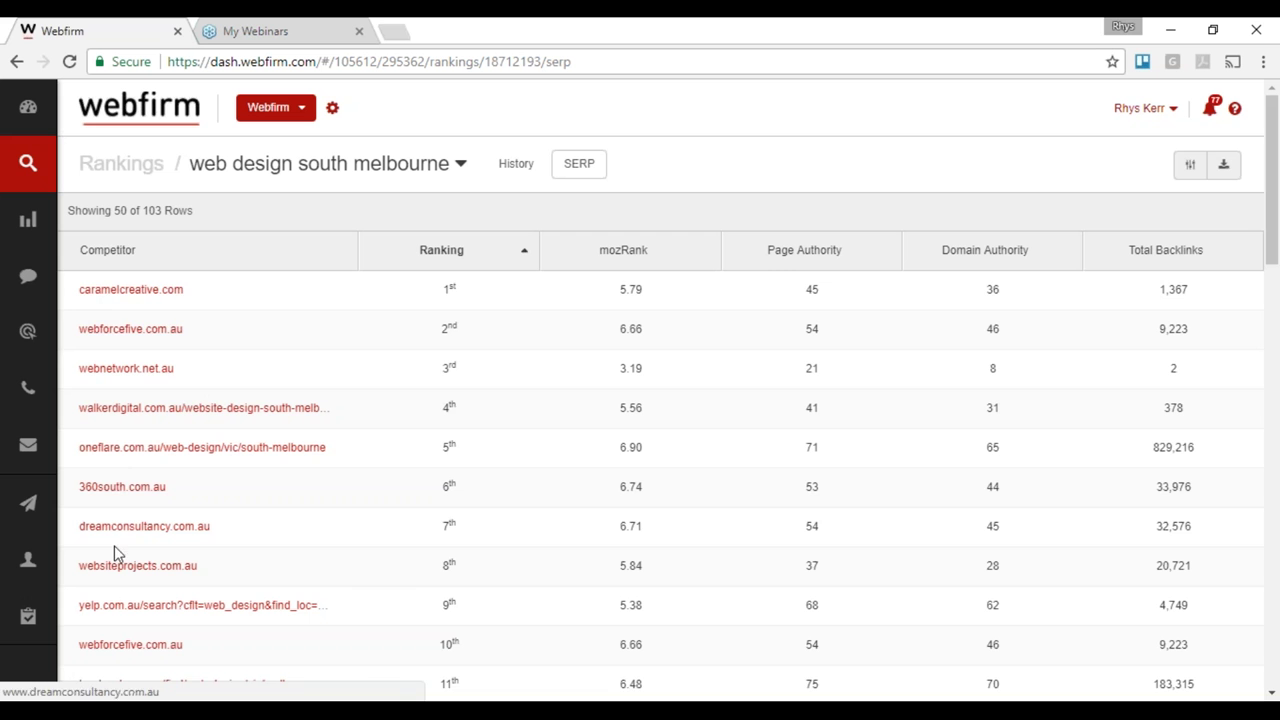
pyautogui.scroll(-3, 200, 450)
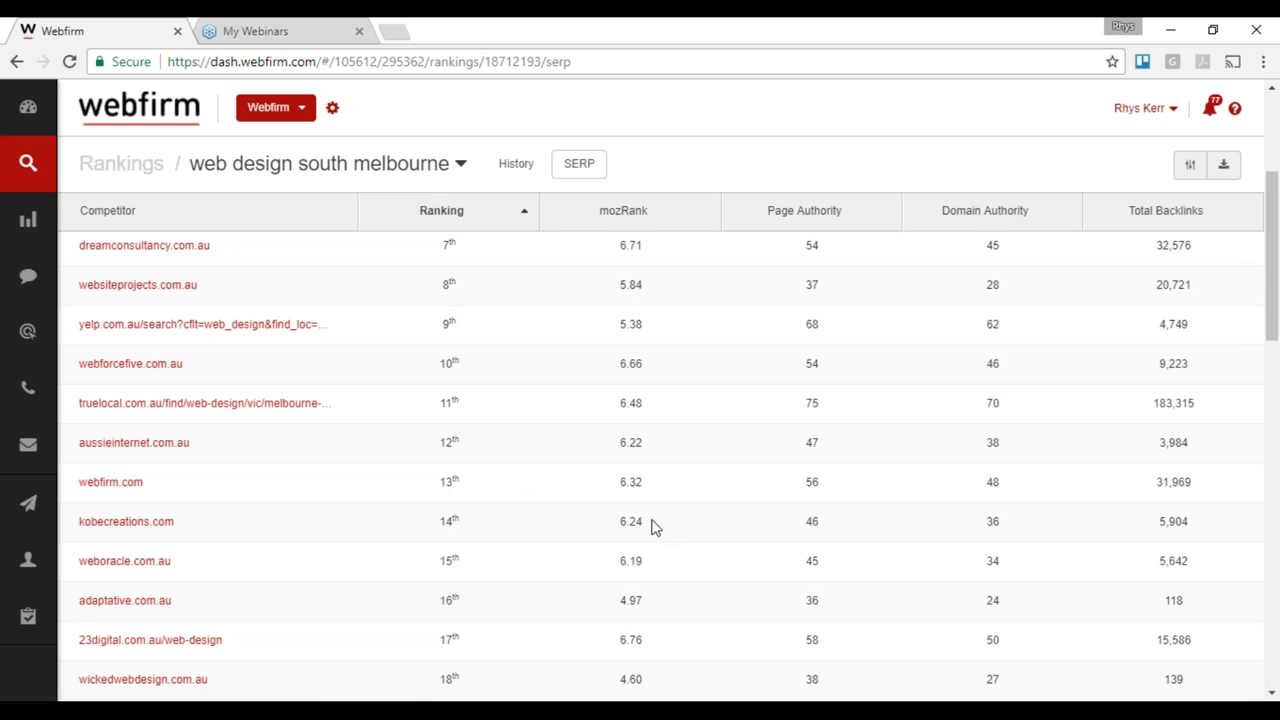
pyautogui.scroll(3, 1003, 500)
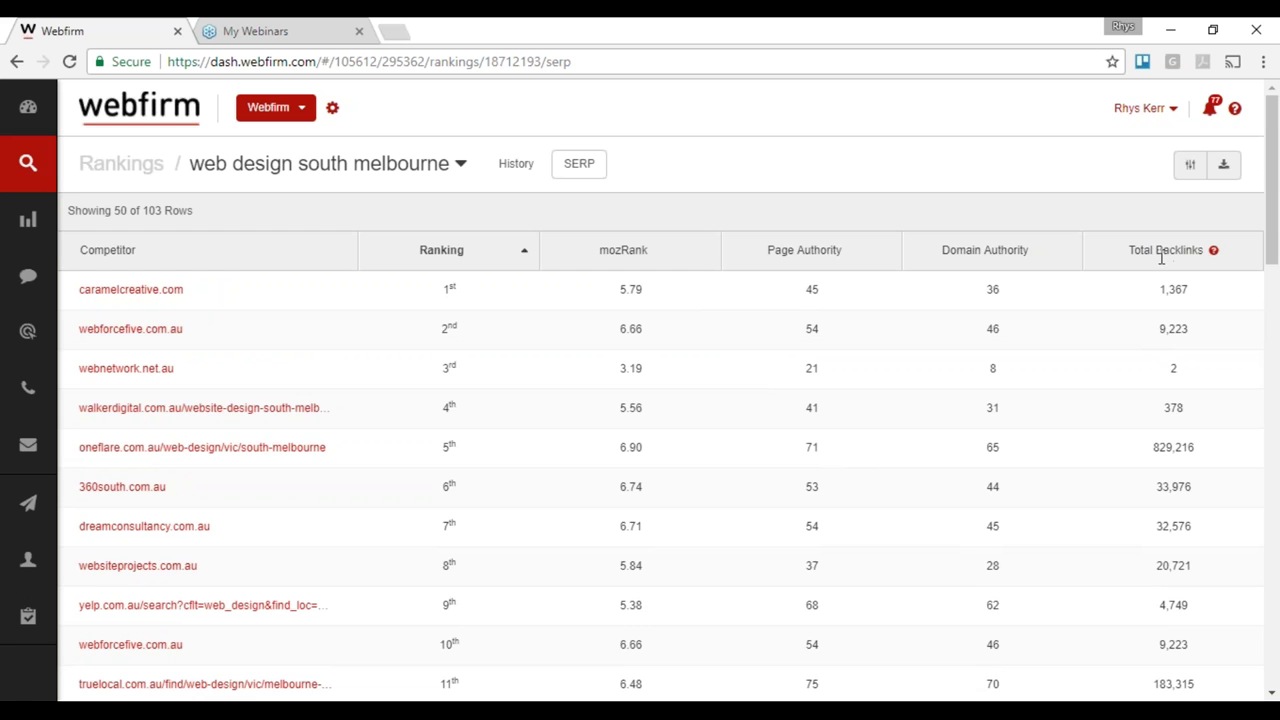
pyautogui.scroll(-1, 1174, 323)
pyautogui.scroll(1, 660, 460)
pyautogui.moveTo(1150, 450); pyautogui.dragTo(1203, 449)
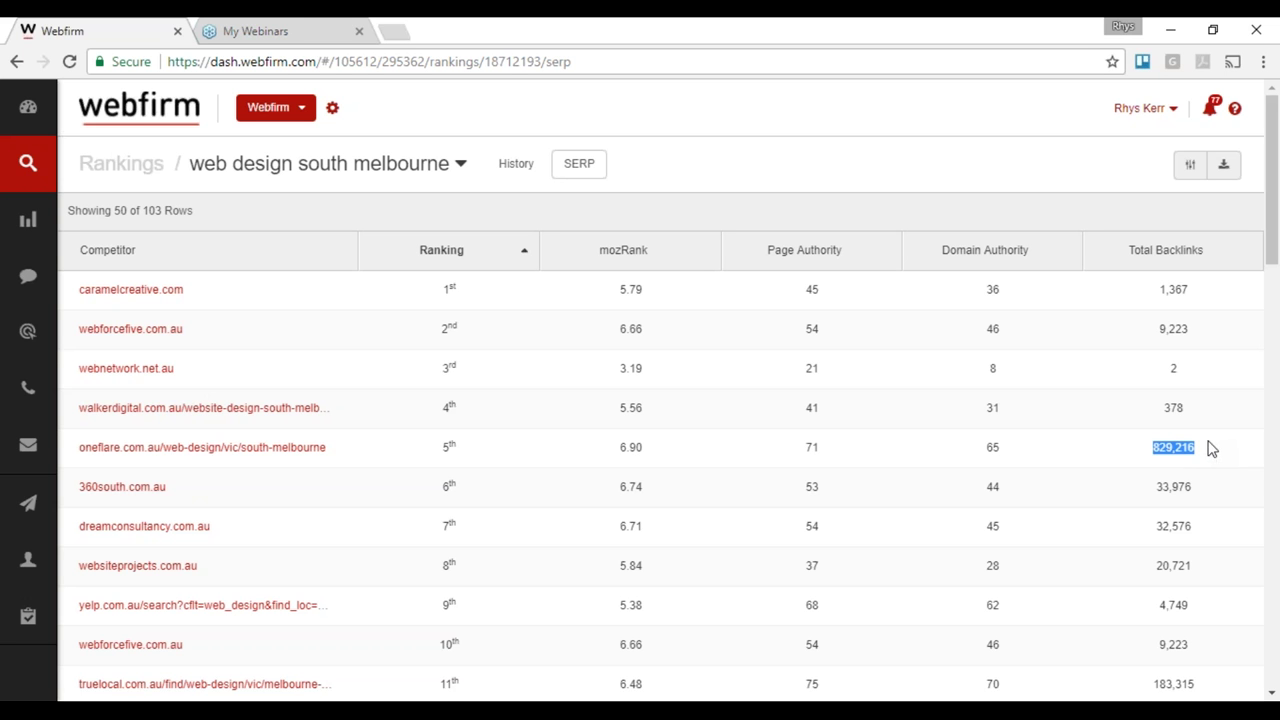
pyautogui.click(1160, 453)
pyautogui.moveTo(1153, 450); pyautogui.dragTo(1188, 441)
# Step: Search the campaigns for "cave", switch to Cave Hill Creek and open its Backlinks summary
pyautogui.click(278, 112)
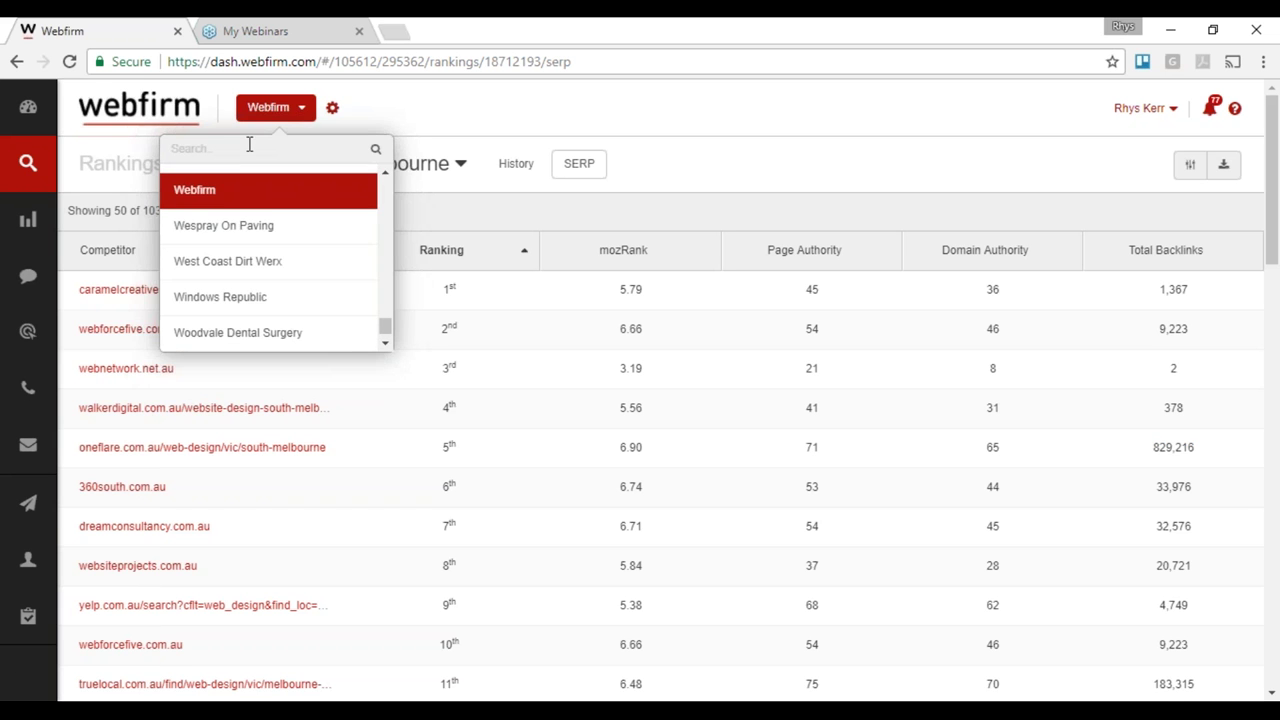
pyautogui.write('cave')
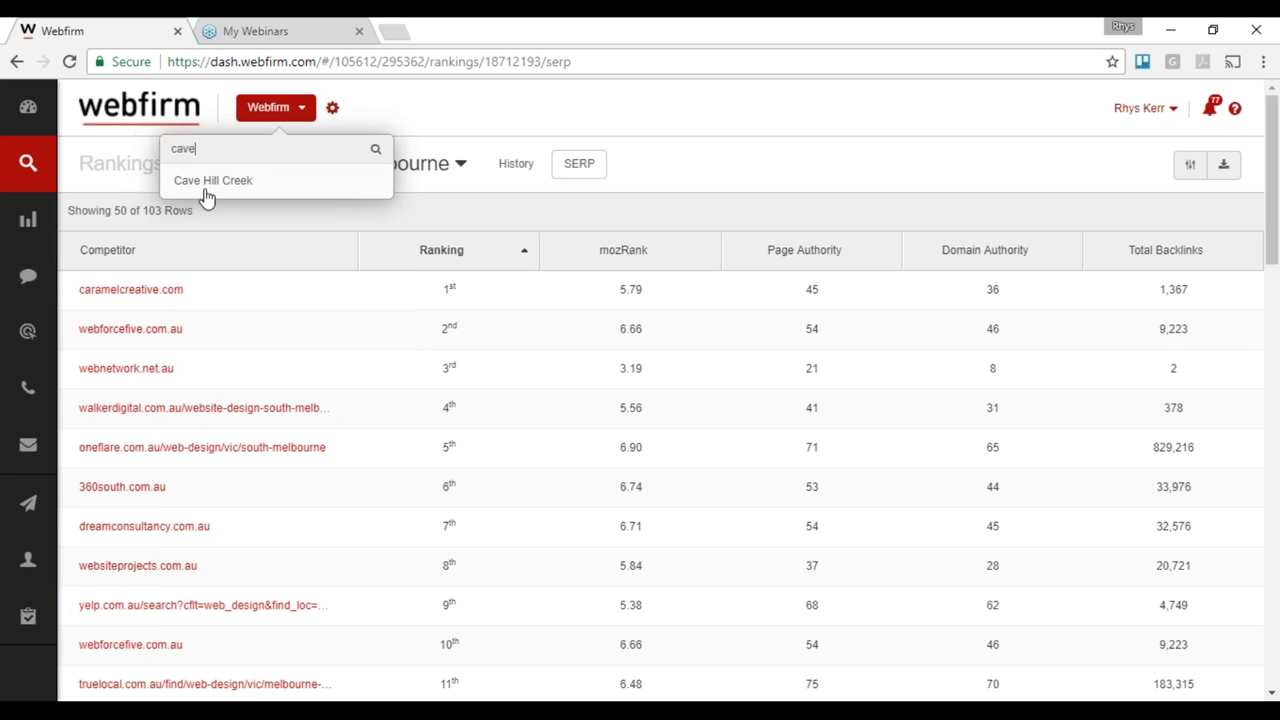
pyautogui.click(208, 182)
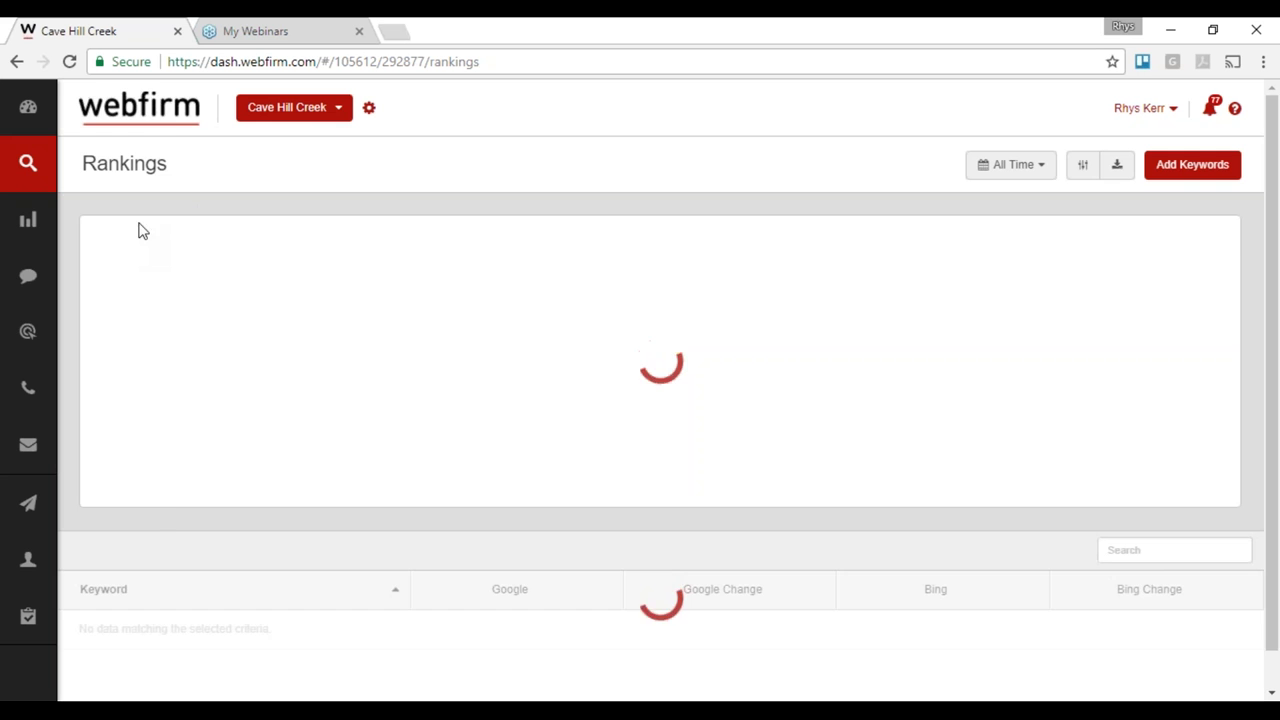
pyautogui.moveTo(37, 187)
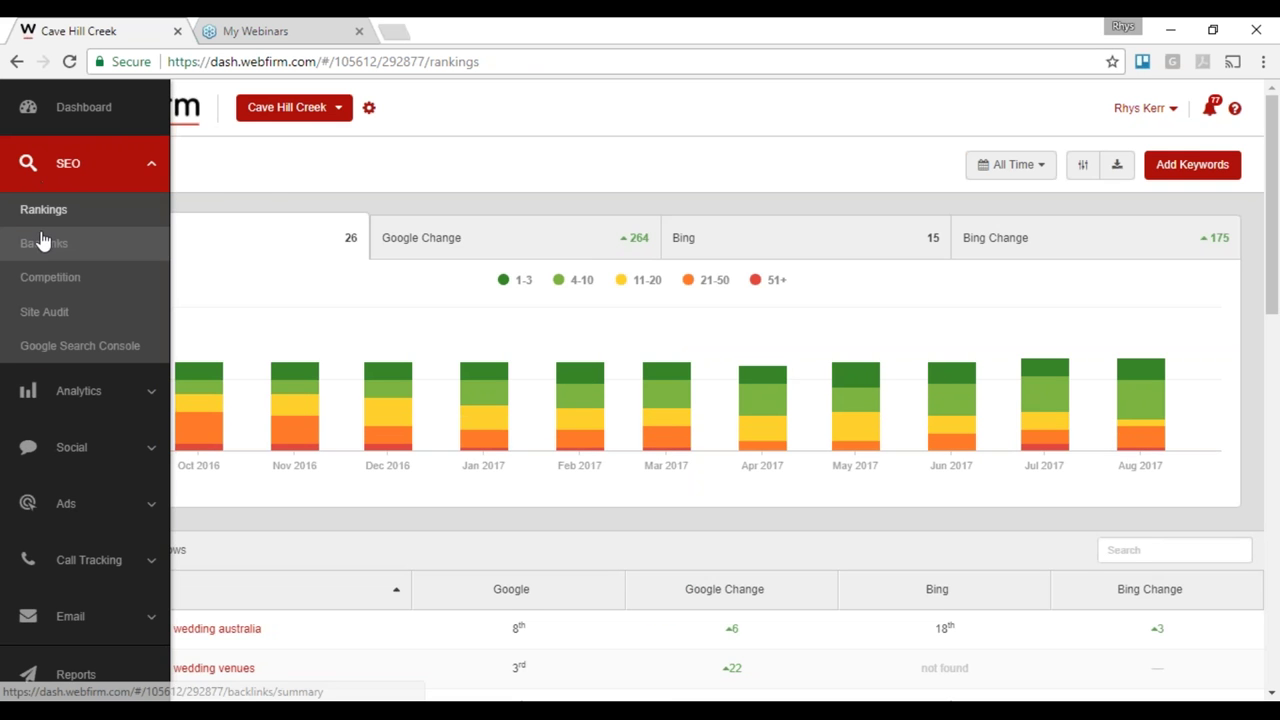
pyautogui.click(43, 243)
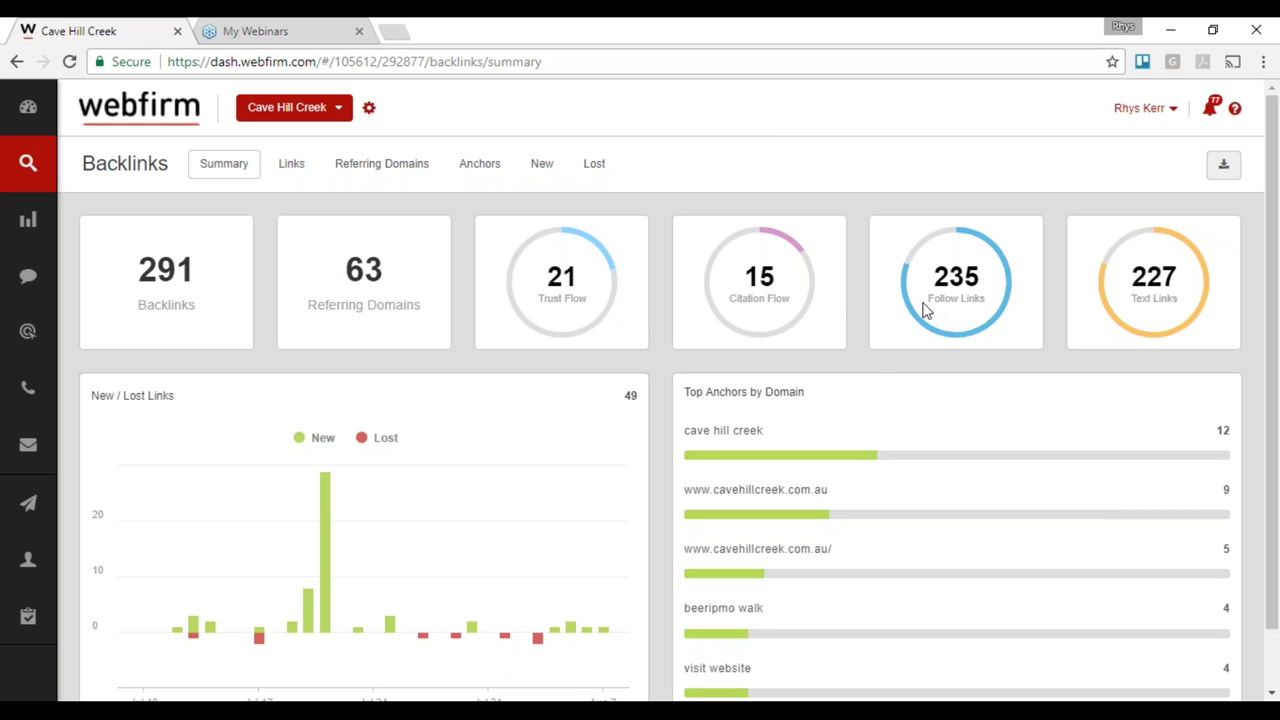
# Step: Open Cave Hill Creek's Referring Domains report and examine the domains' backlinks, Trust Flow, Citation Flow and Alexa Rank
pyautogui.click(427, 170)
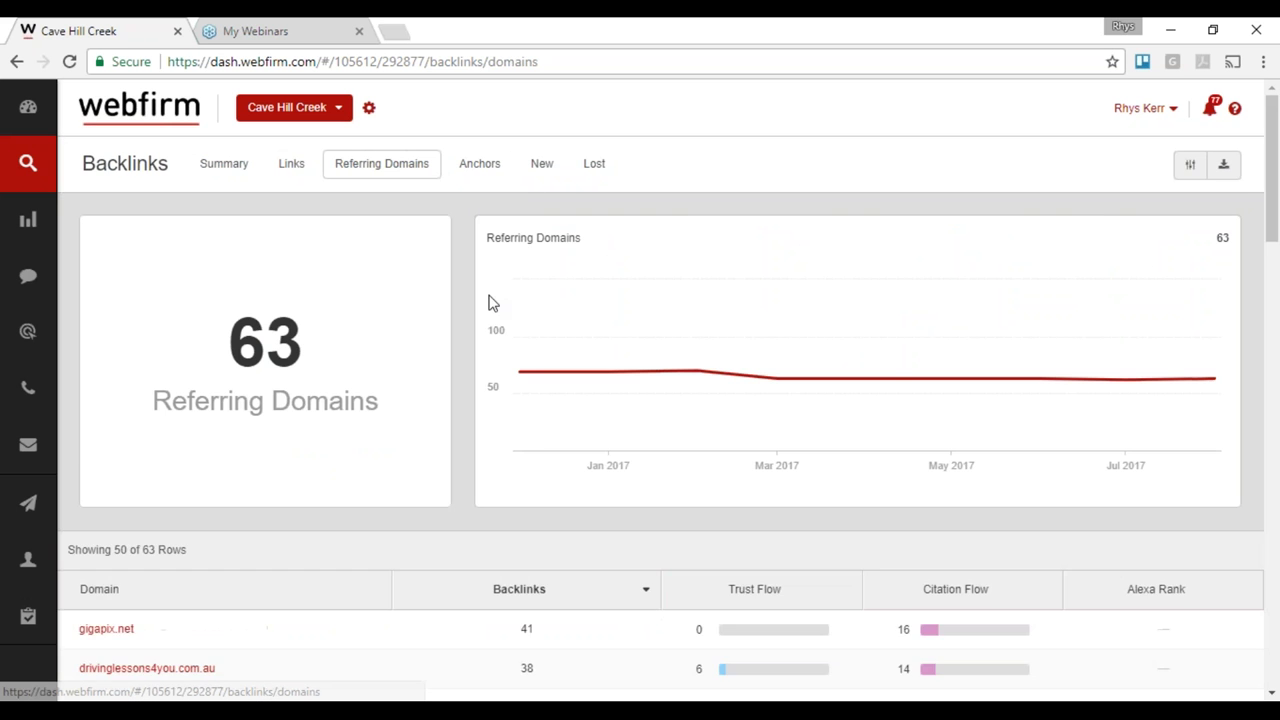
pyautogui.moveTo(527, 380)
pyautogui.scroll(-2, 527, 380)
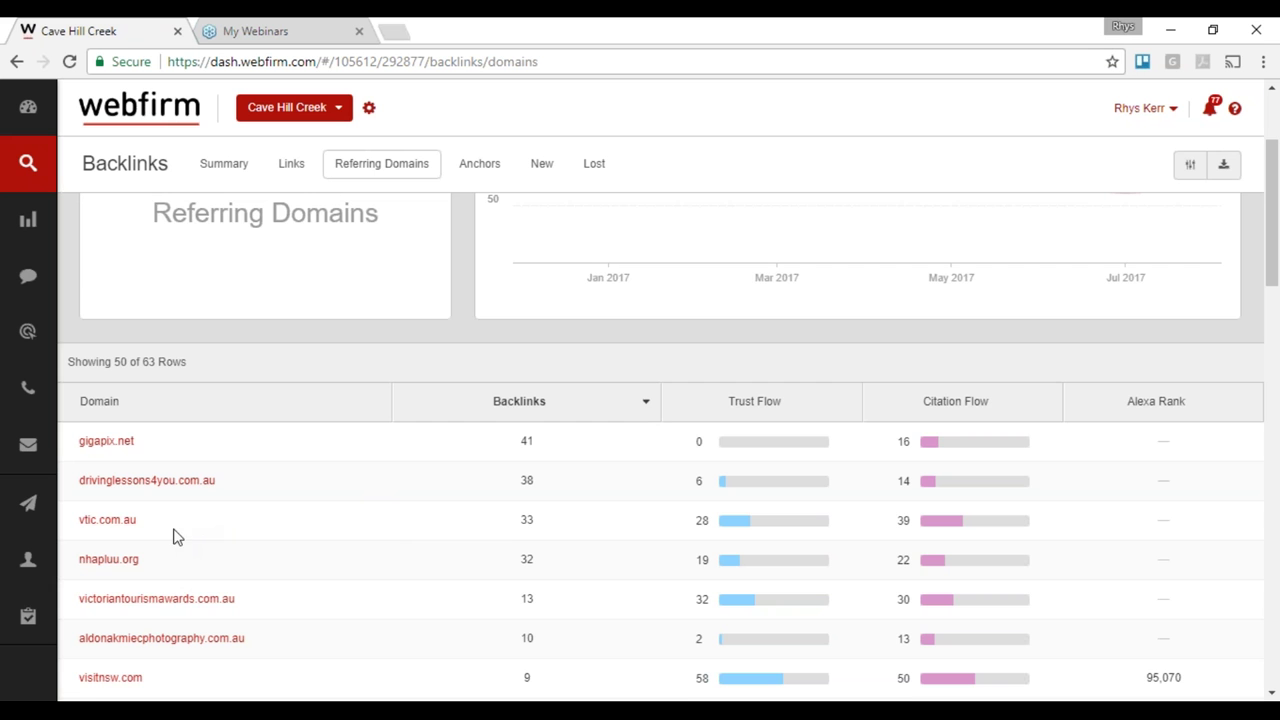
pyautogui.scroll(-1, 183, 530)
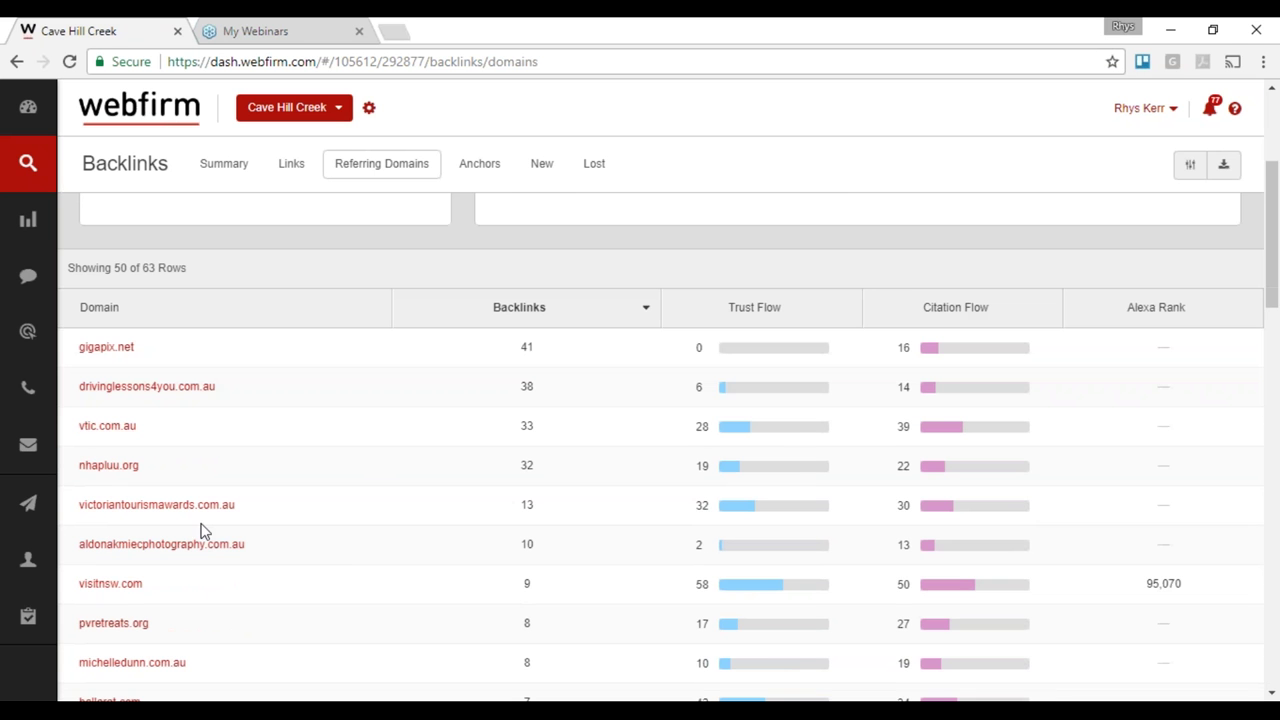
pyautogui.scroll(-1, 240, 522)
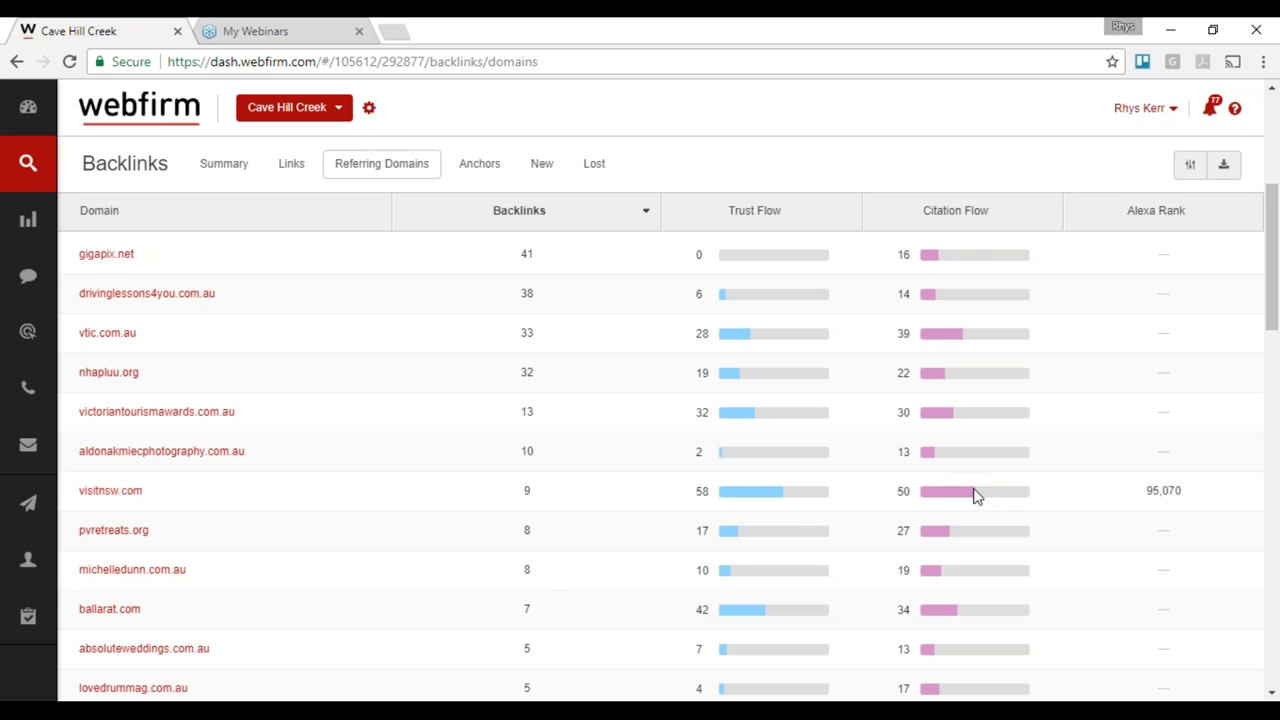
pyautogui.scroll(-1, 517, 486)
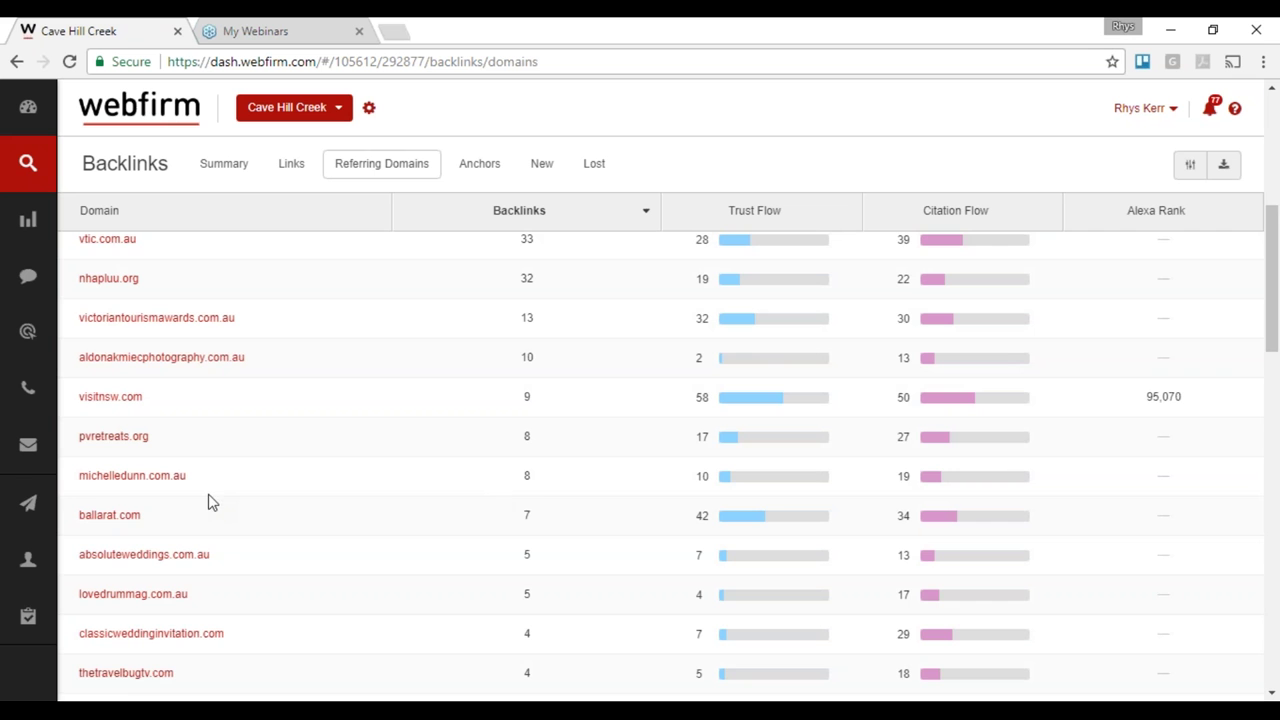
pyautogui.scroll(-2, 282, 538)
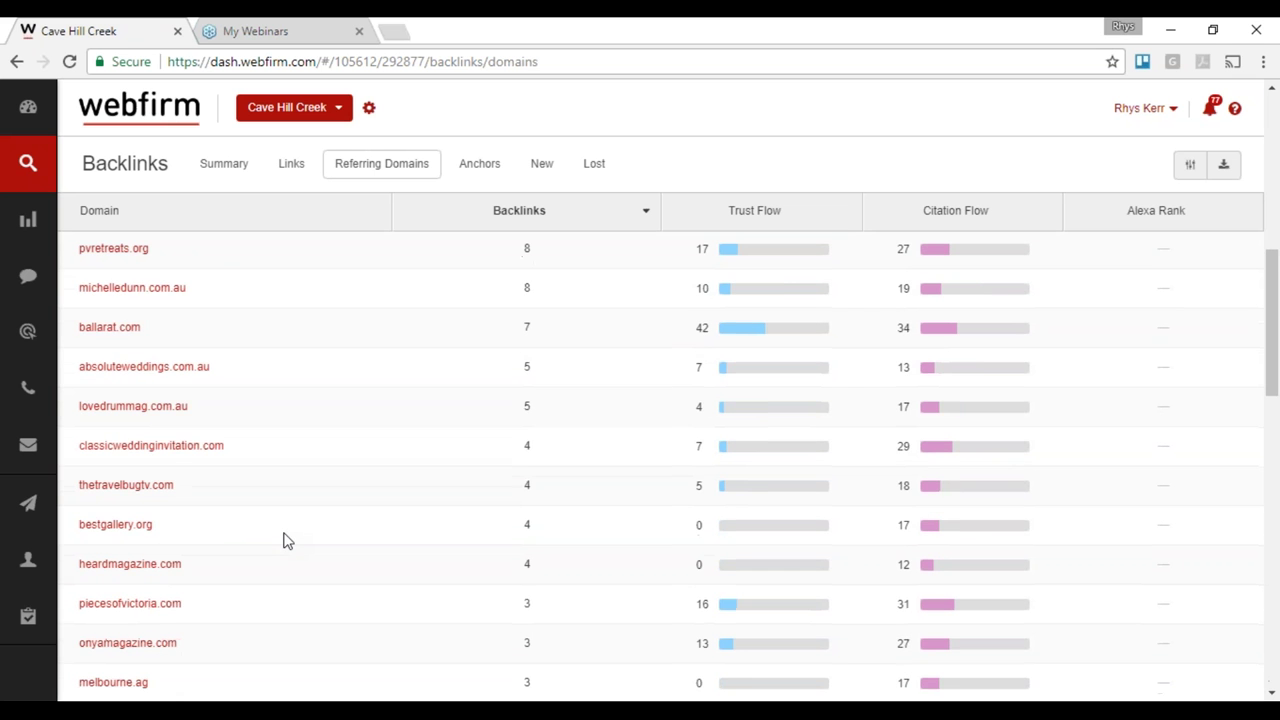
pyautogui.scroll(1, 282, 541)
pyautogui.scroll(6, 290, 555)
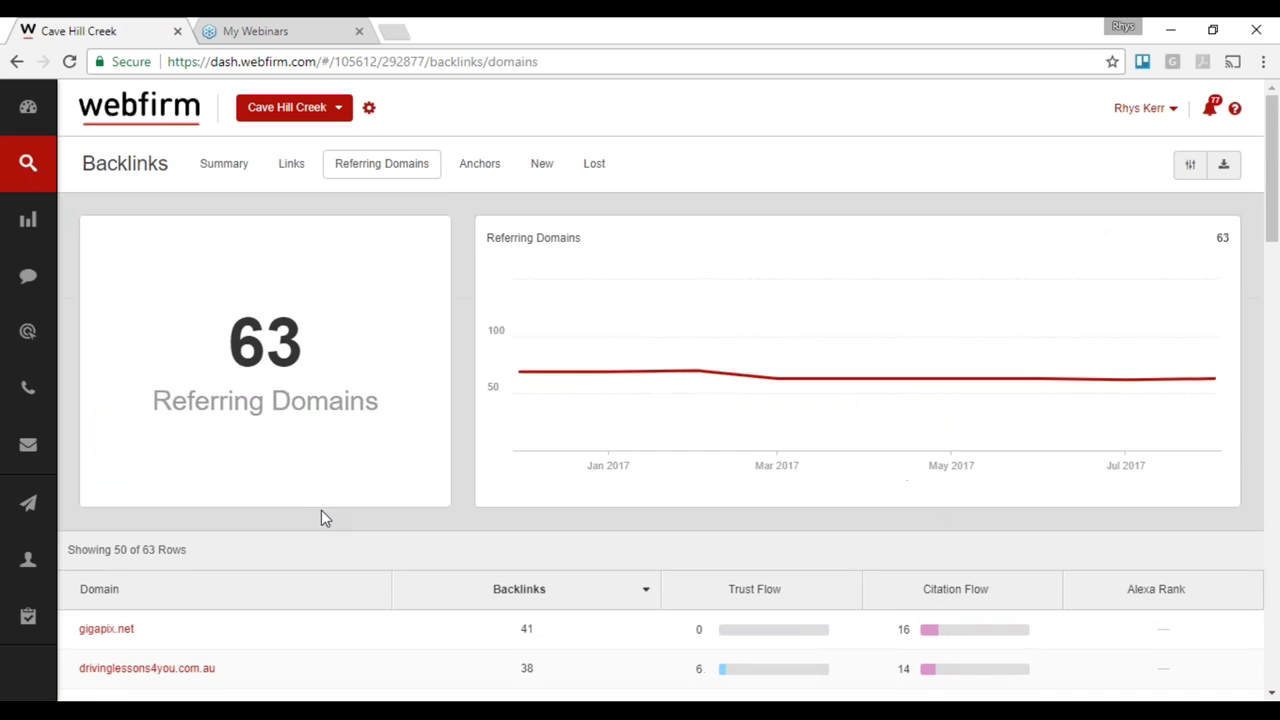
pyautogui.scroll(-3, 321, 517)
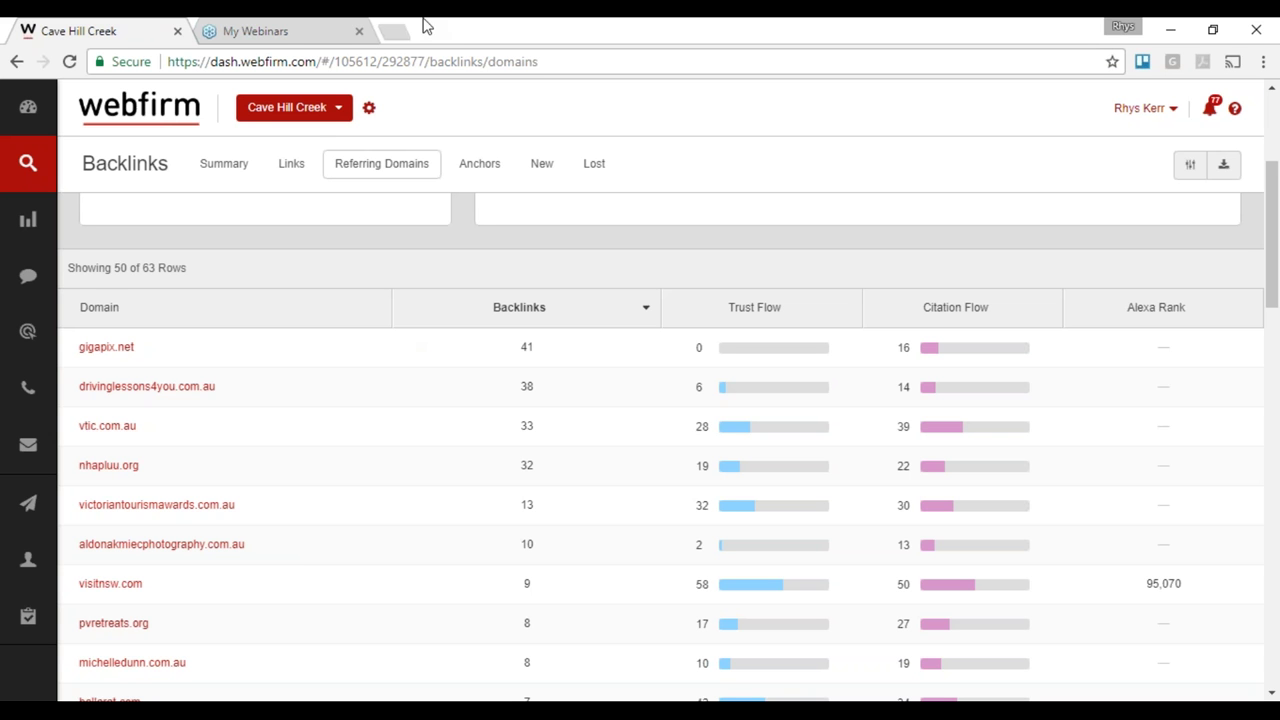
# Step: Search the campaigns for "aus" and switch to Australian Slate And Stone
pyautogui.moveTo(17, 168)
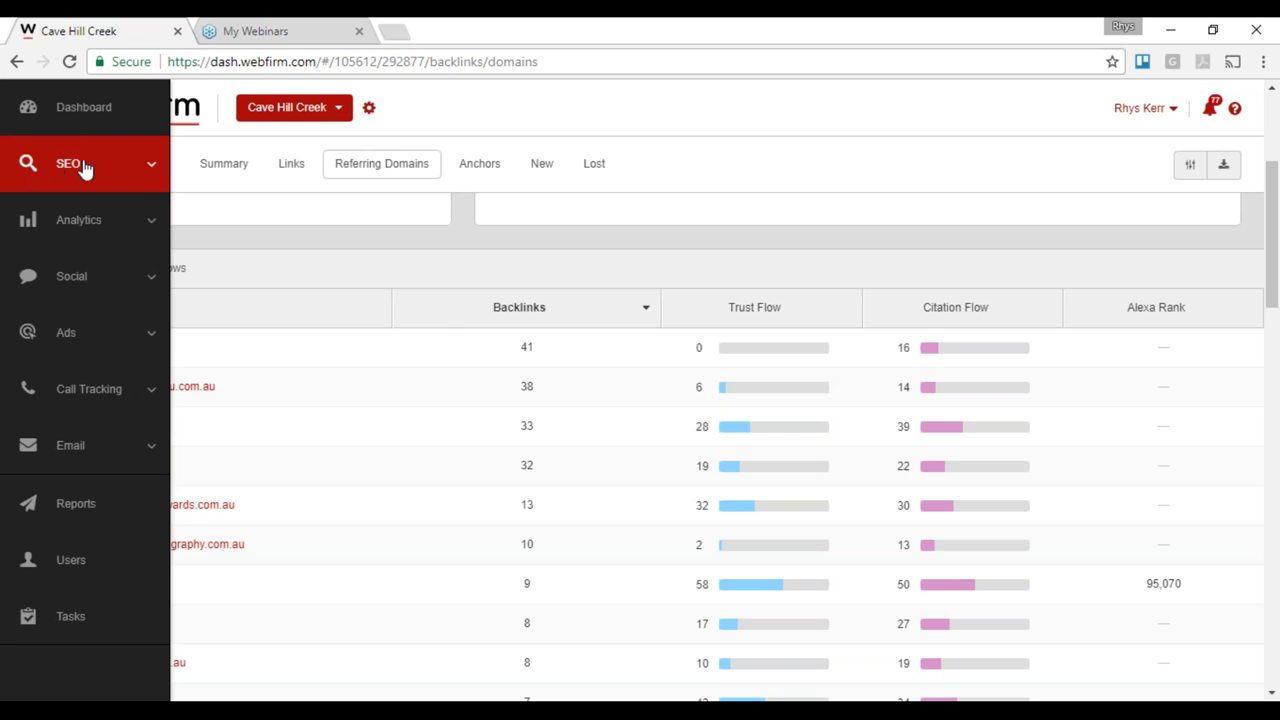
pyautogui.click(309, 121)
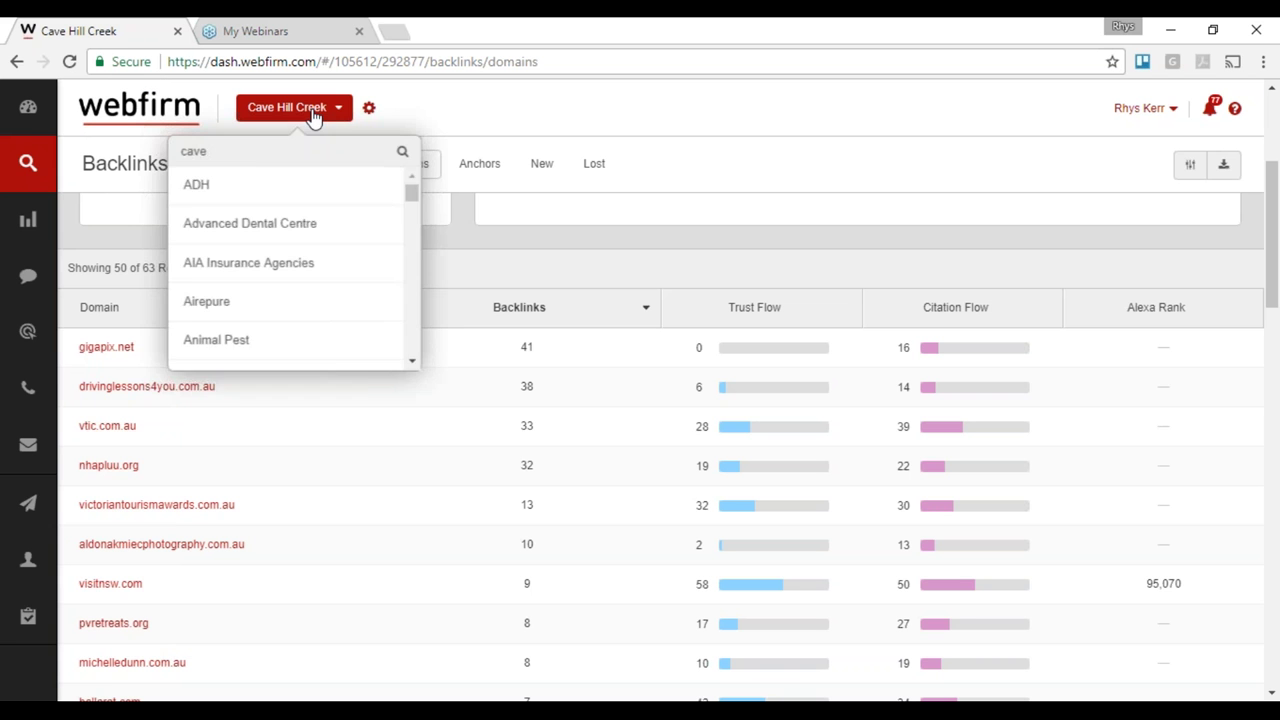
pyautogui.write('aust')
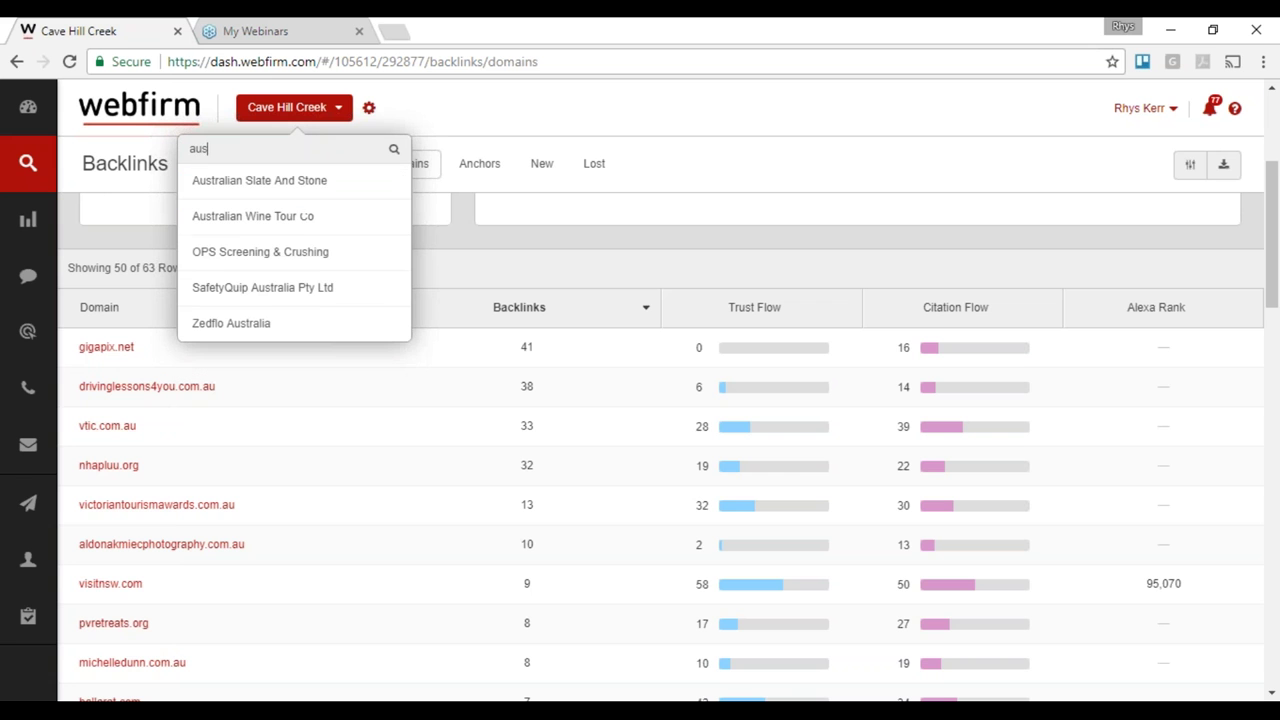
pyautogui.click(310, 181)
pyautogui.moveTo(40, 165)
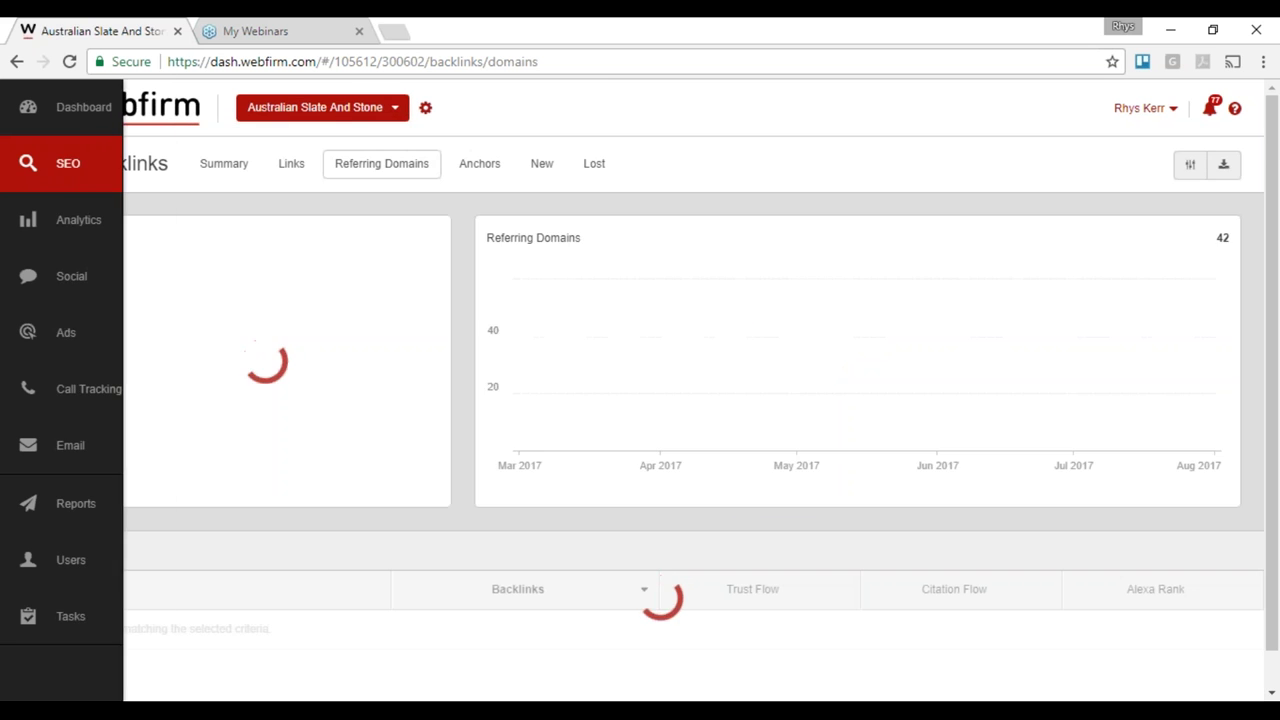
# Step: Open the campaign's SEO Competition report and sort the competitors by Keywords In Top 10 in descending order
pyautogui.click(50, 163)
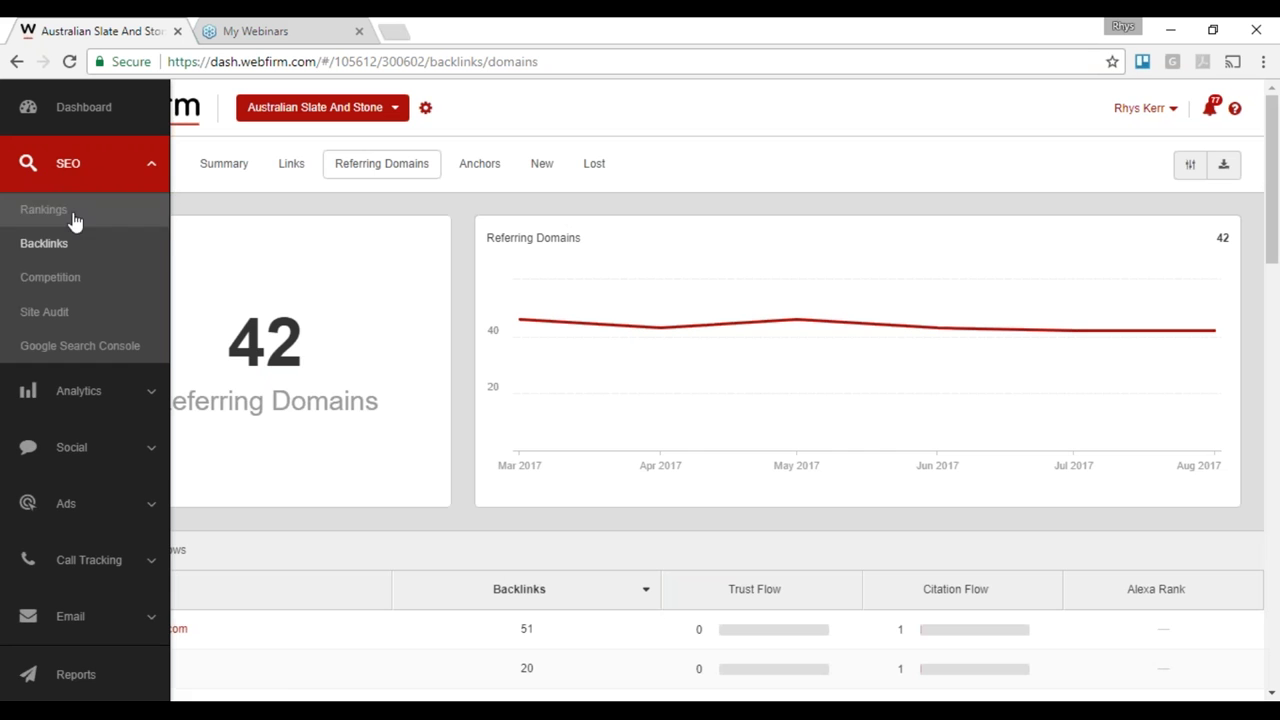
pyautogui.click(77, 277)
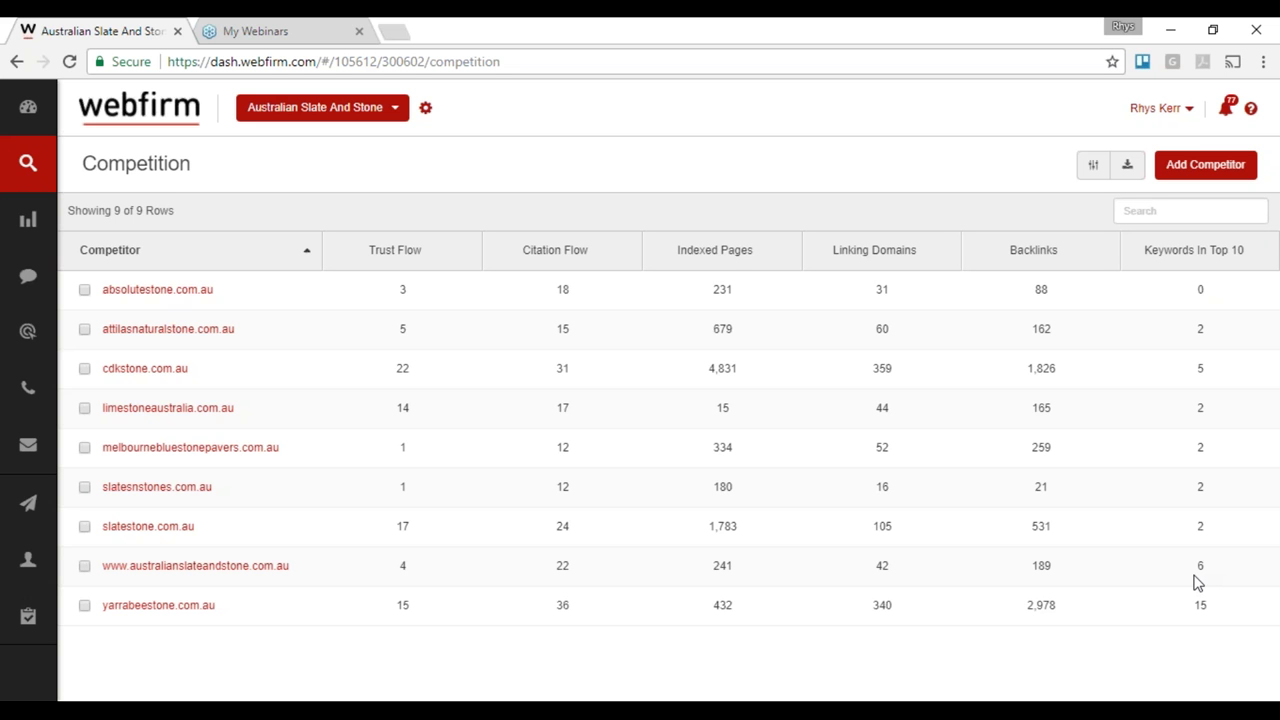
pyautogui.moveTo(1210, 250)
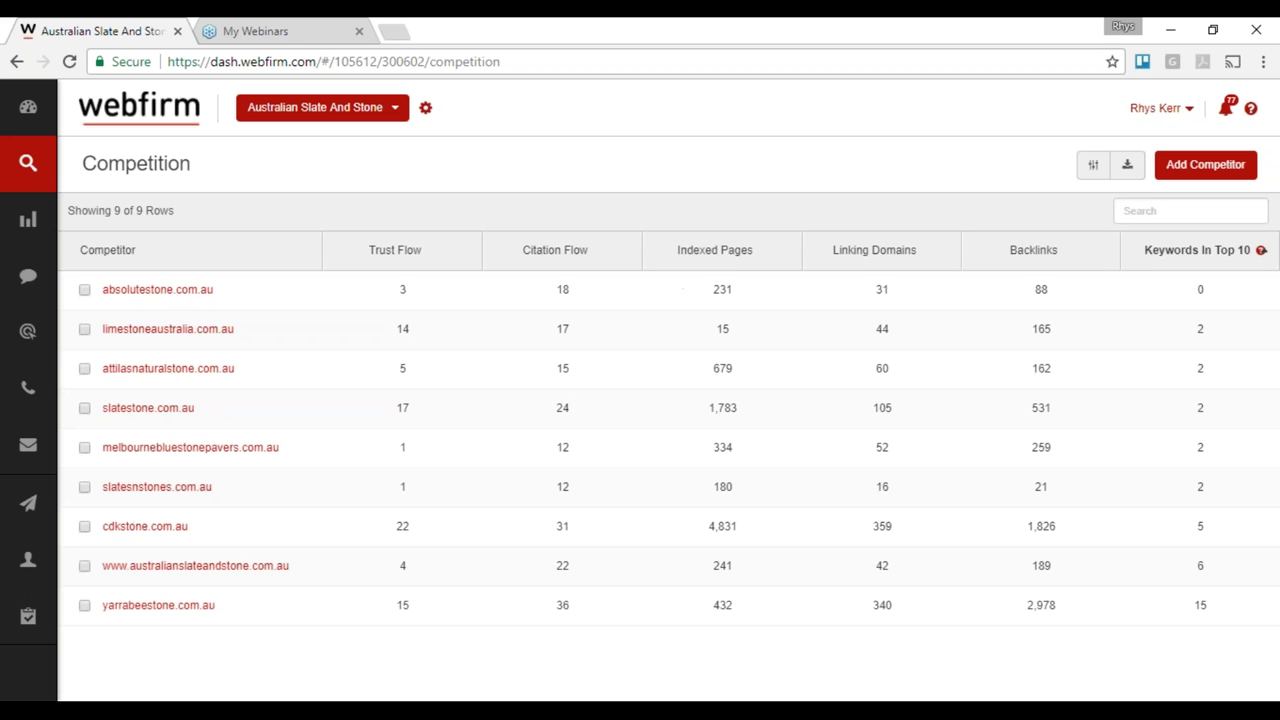
pyautogui.click(1197, 250)
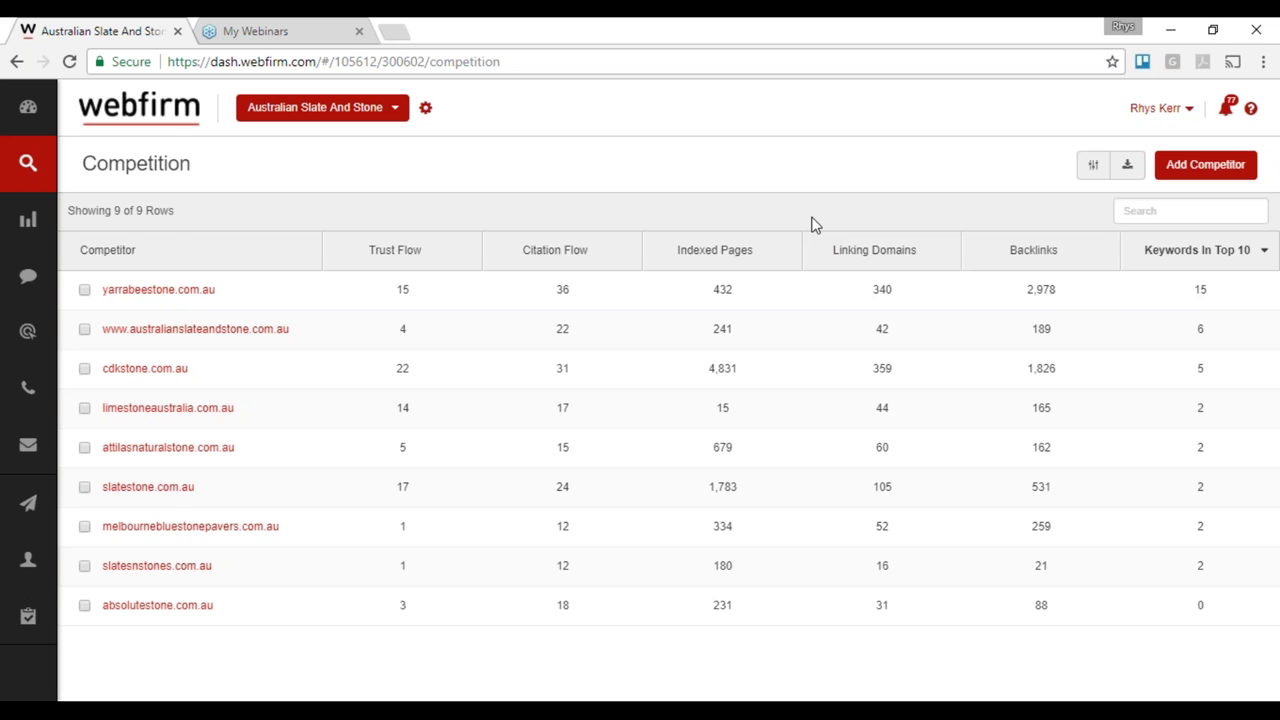
# Step: Open the Site Audit and examine its crawl summary, issue totals and the first and last points of the issues trend
pyautogui.moveTo(43, 174)
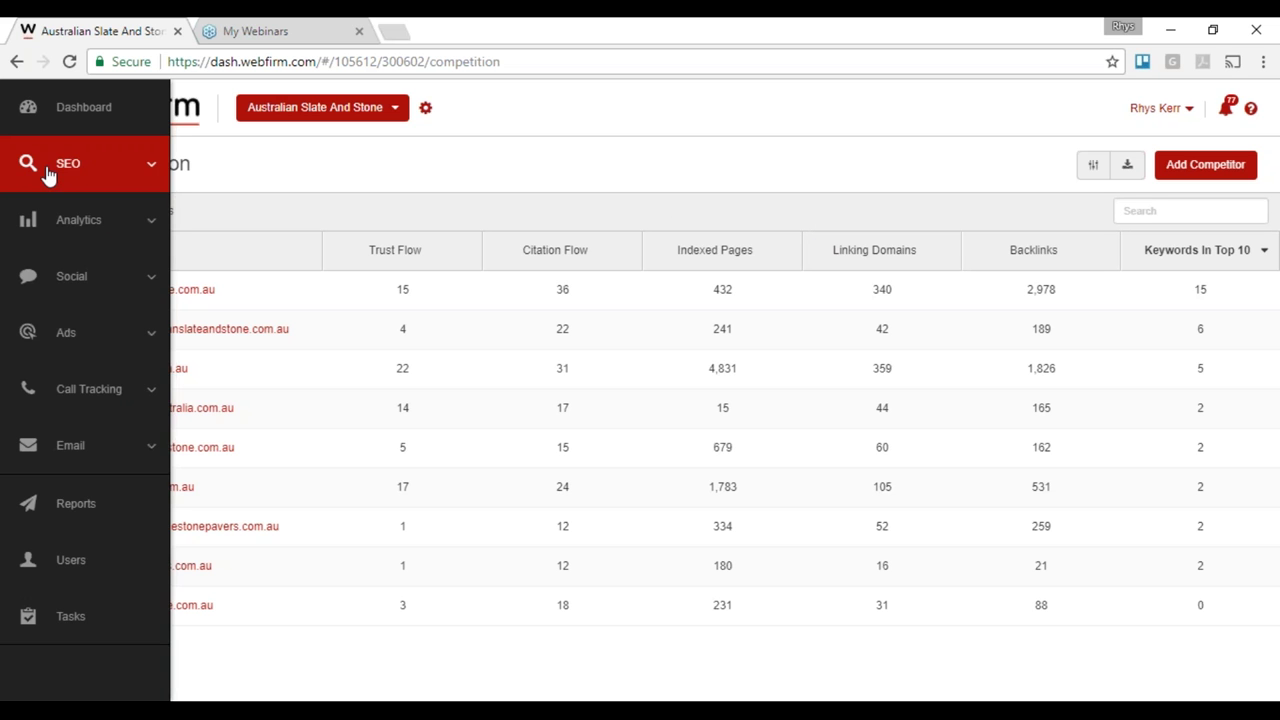
pyautogui.click(139, 168)
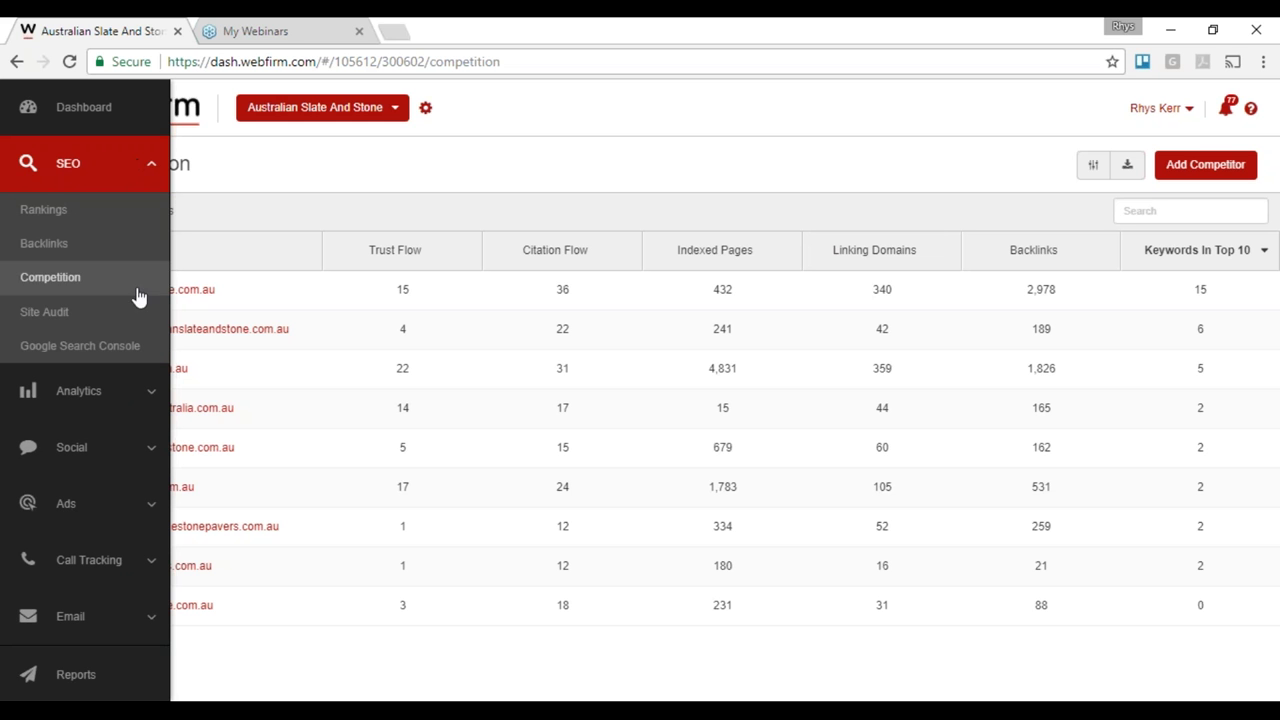
pyautogui.click(84, 314)
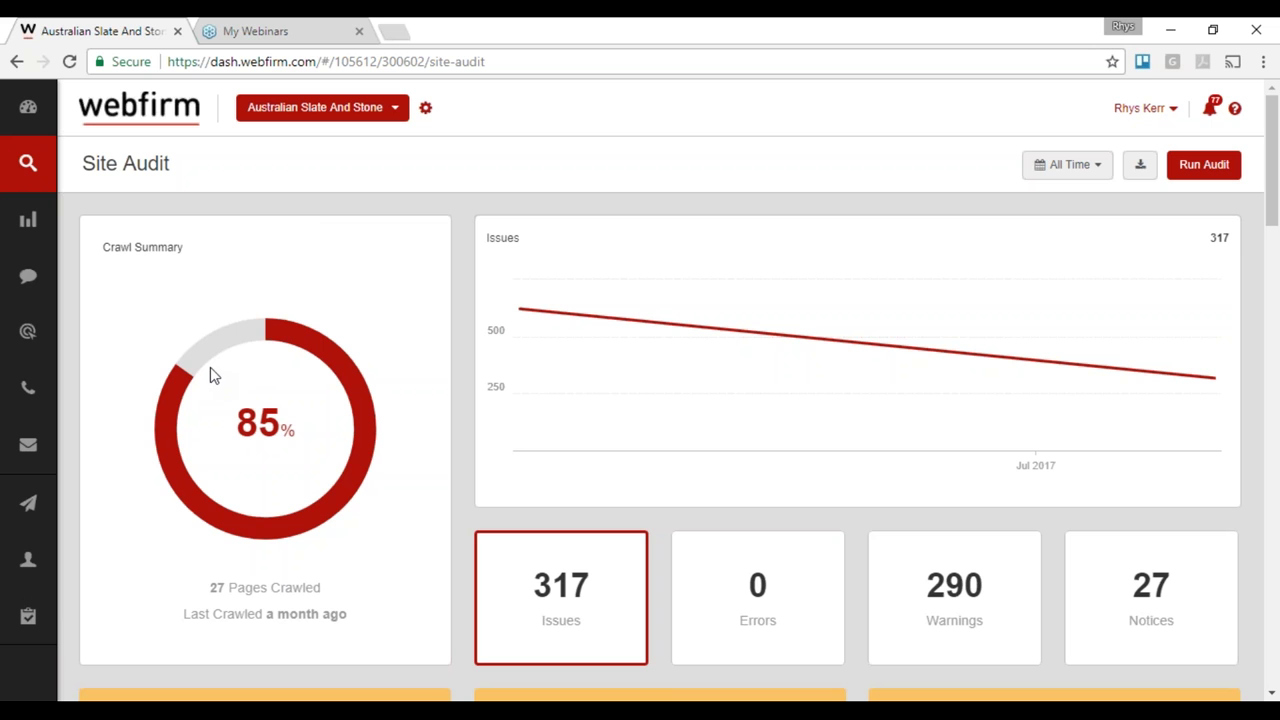
pyautogui.scroll(-2, 447, 300)
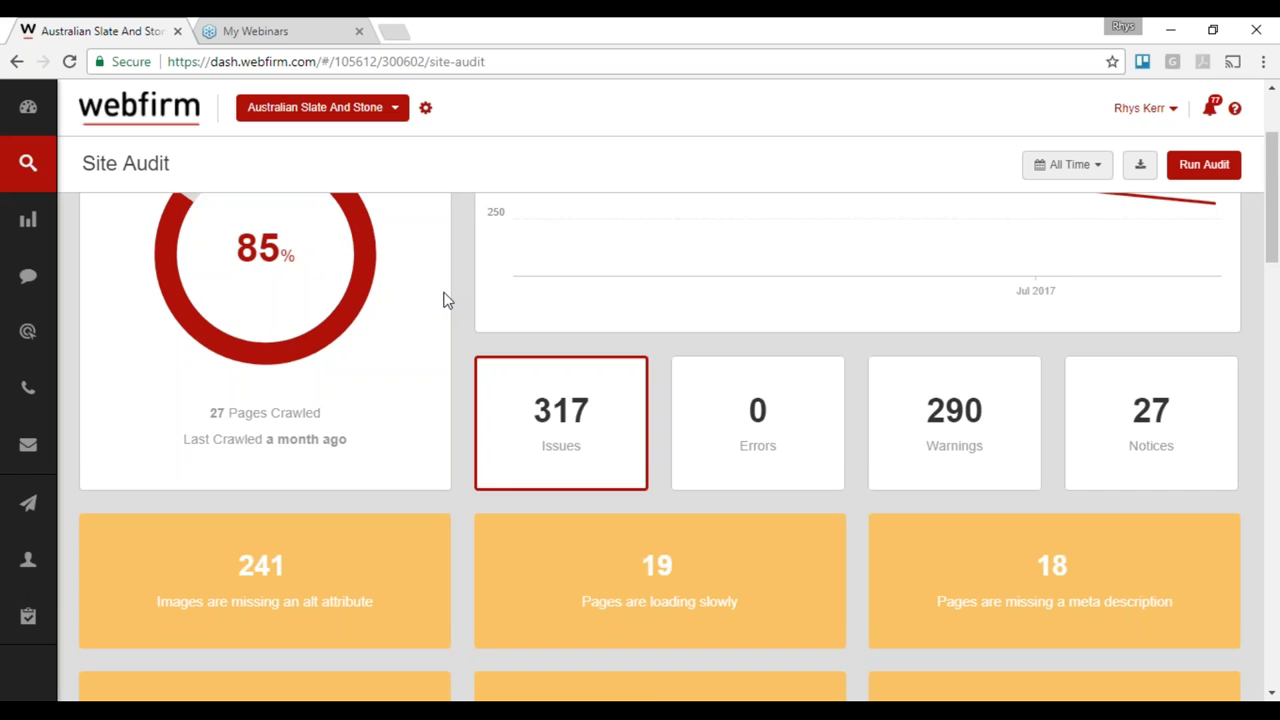
pyautogui.scroll(-2, 445, 298)
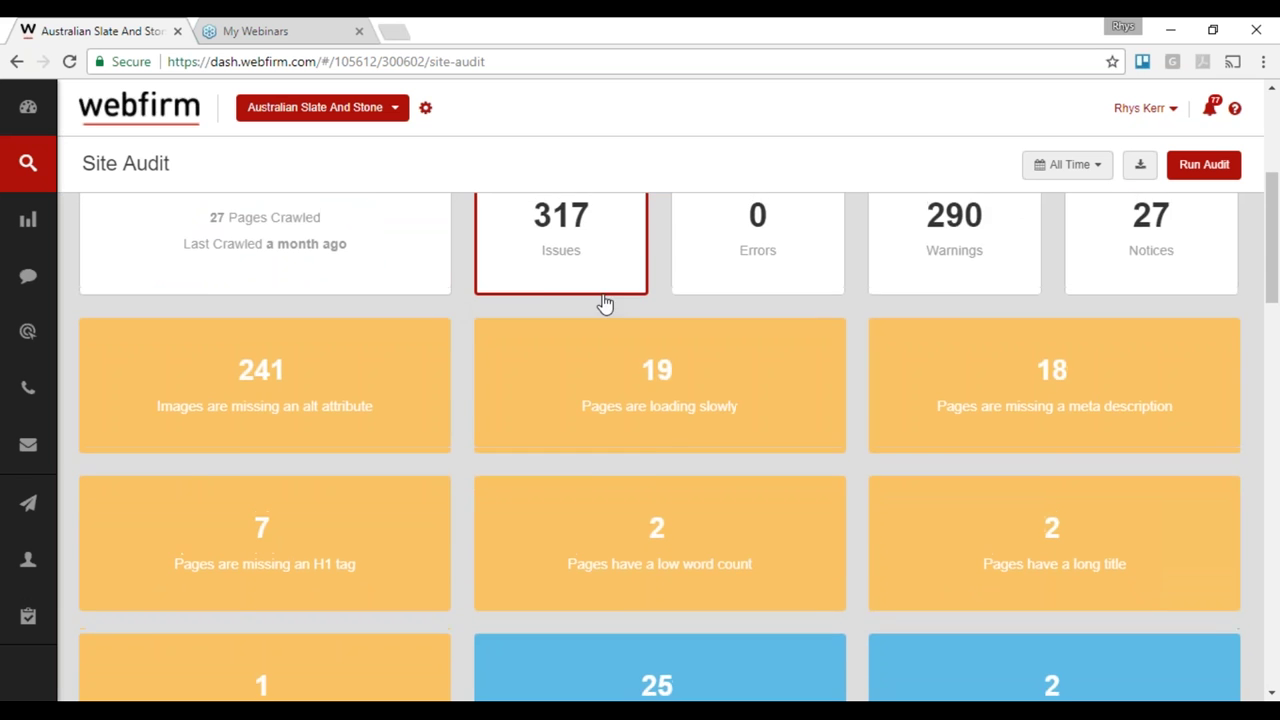
pyautogui.scroll(4, 604, 304)
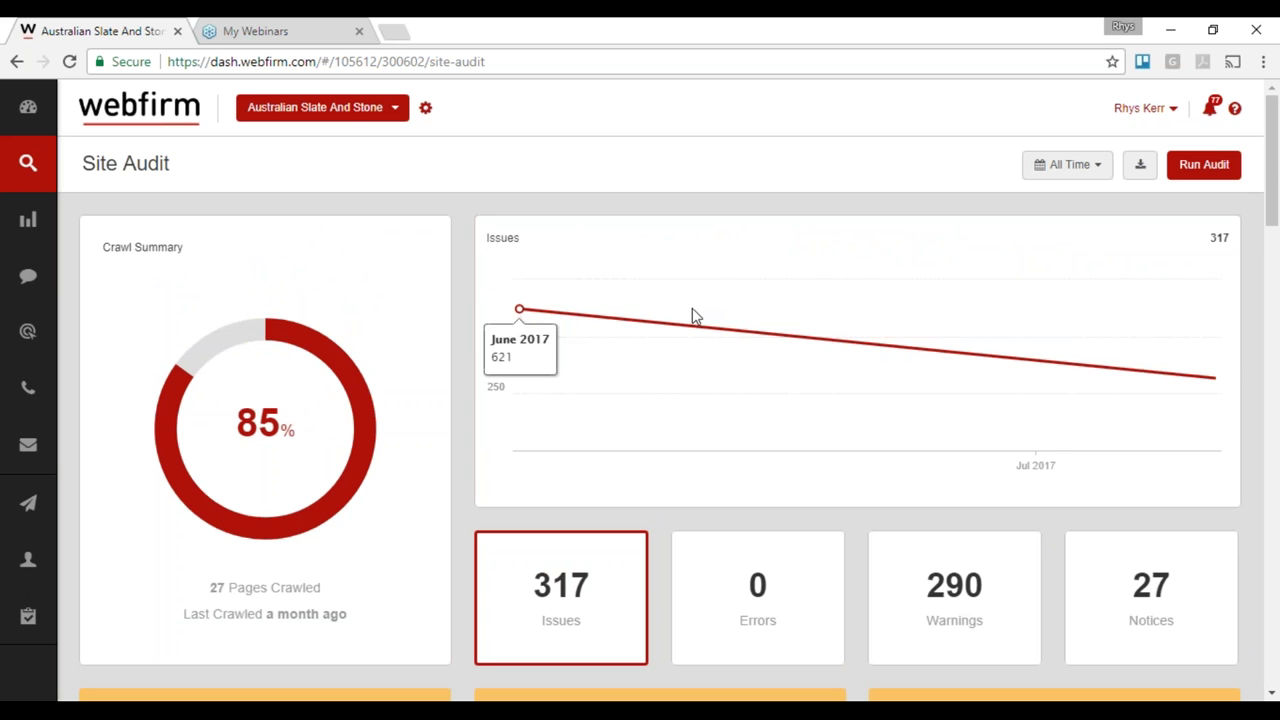
pyautogui.moveTo(1212, 374)
# Step: Examine the audit's warning, notice and passed-check tiles, and open the issue details for pages with a low word count
pyautogui.scroll(-2, 470, 350)
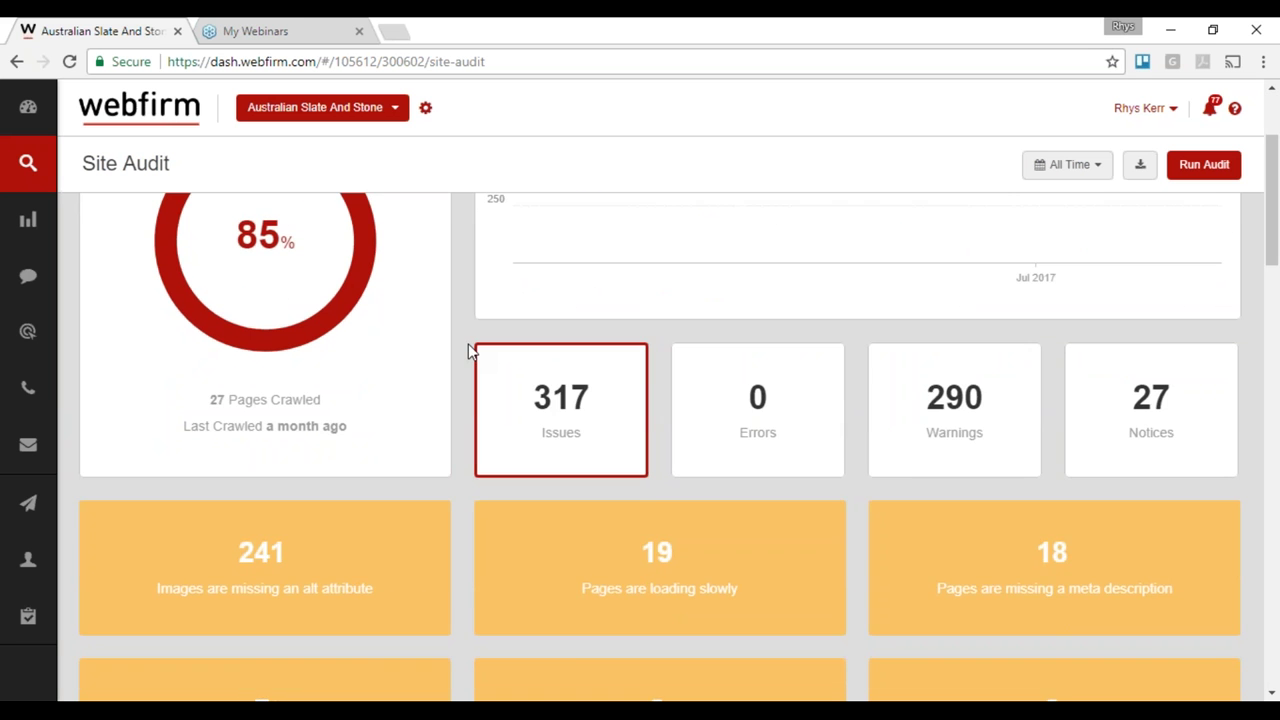
pyautogui.scroll(-2, 470, 350)
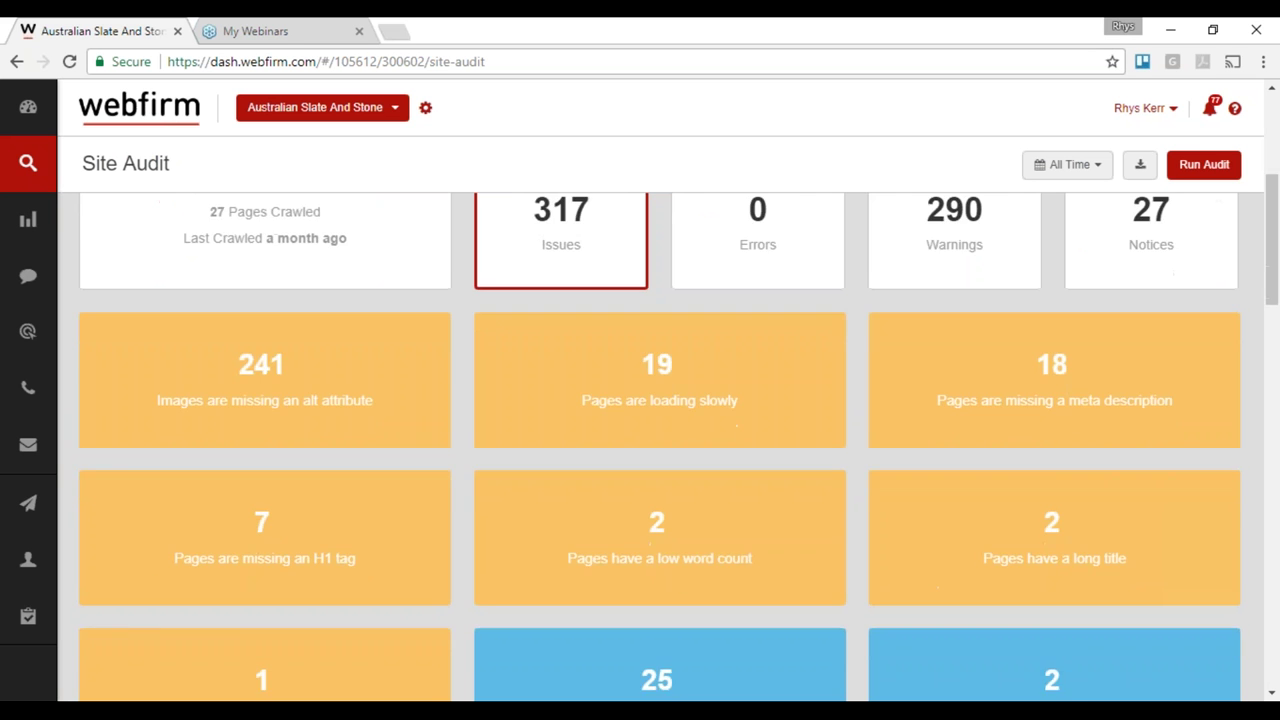
pyautogui.scroll(-1, 470, 350)
pyautogui.scroll(3, 660, 445)
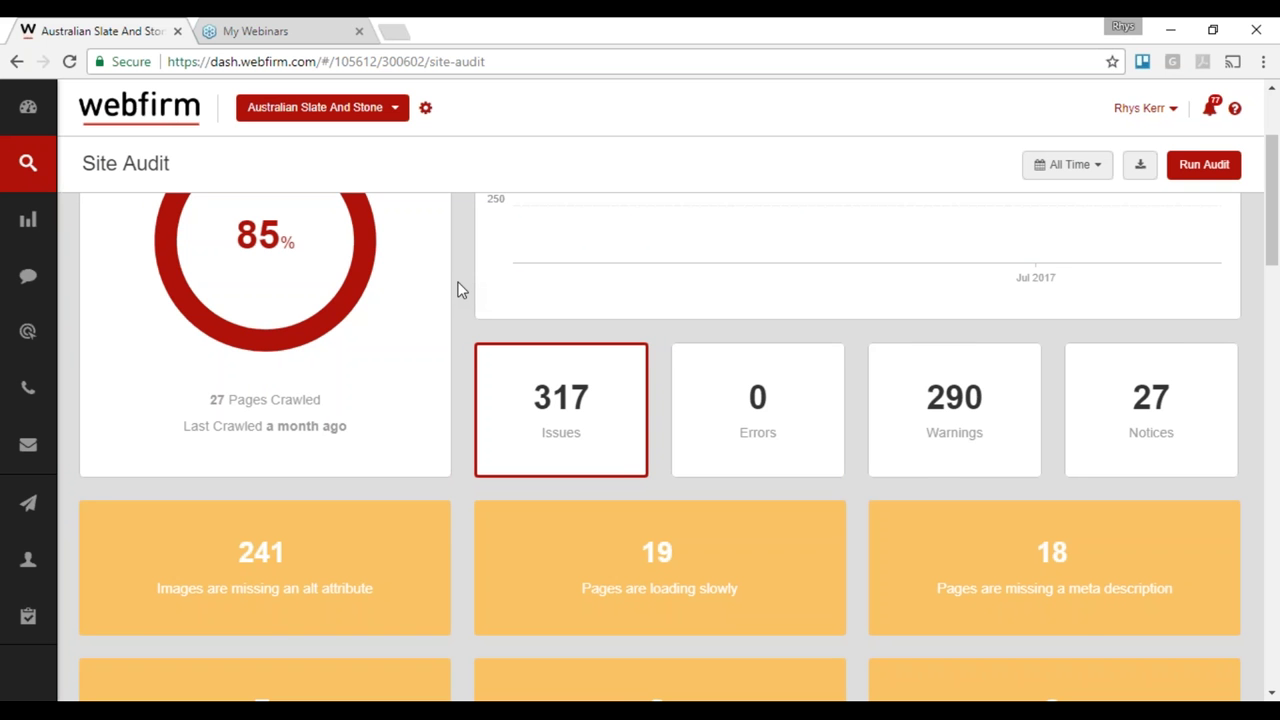
pyautogui.scroll(-3, 460, 290)
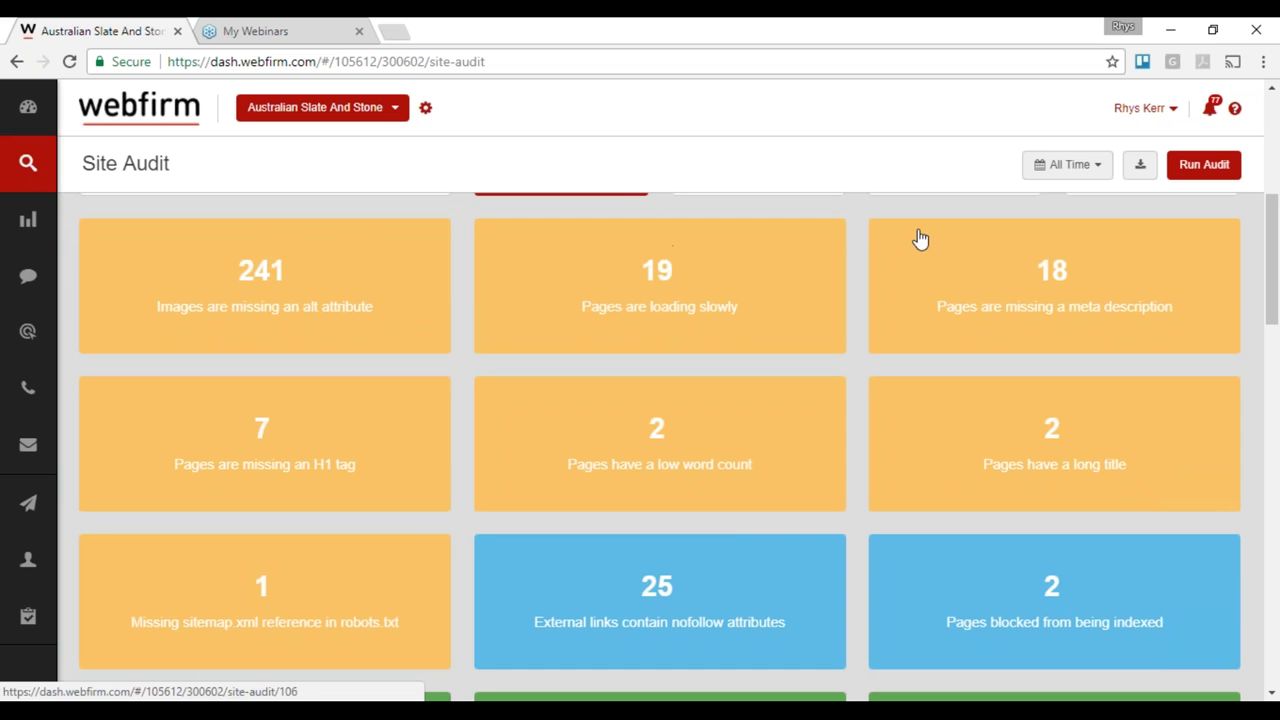
pyautogui.scroll(-5, 444, 281)
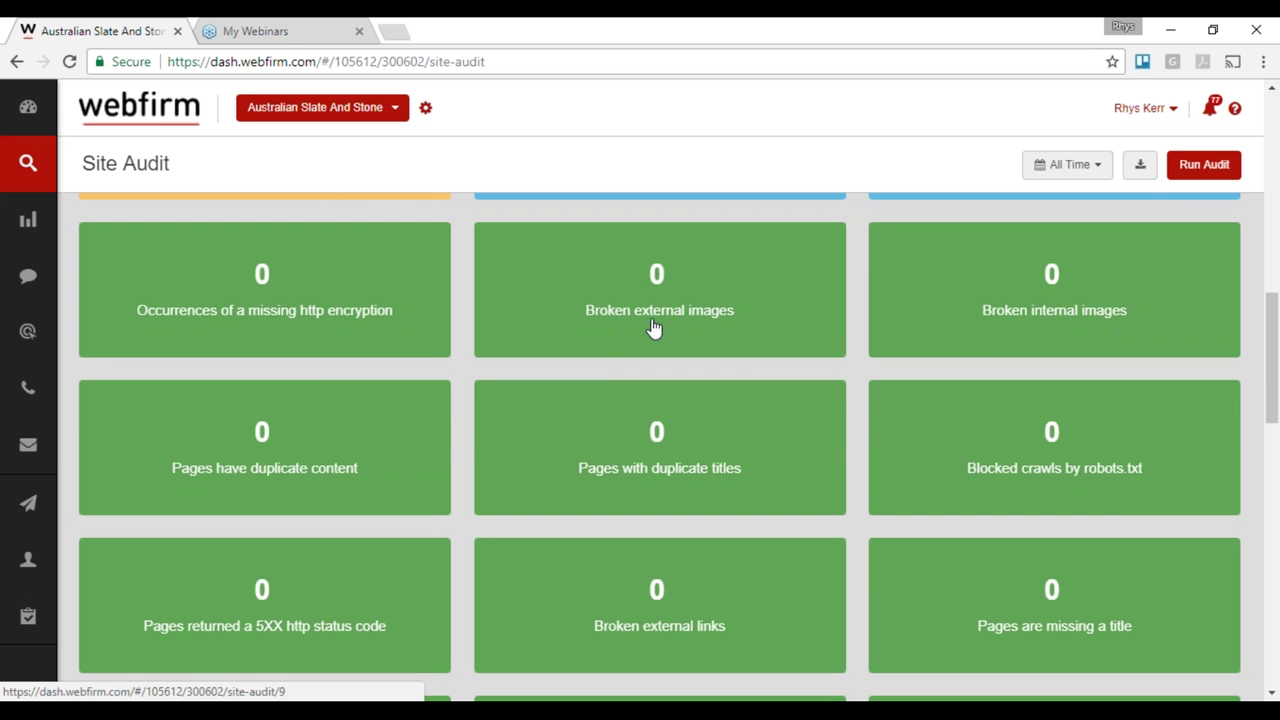
pyautogui.scroll(3, 603, 366)
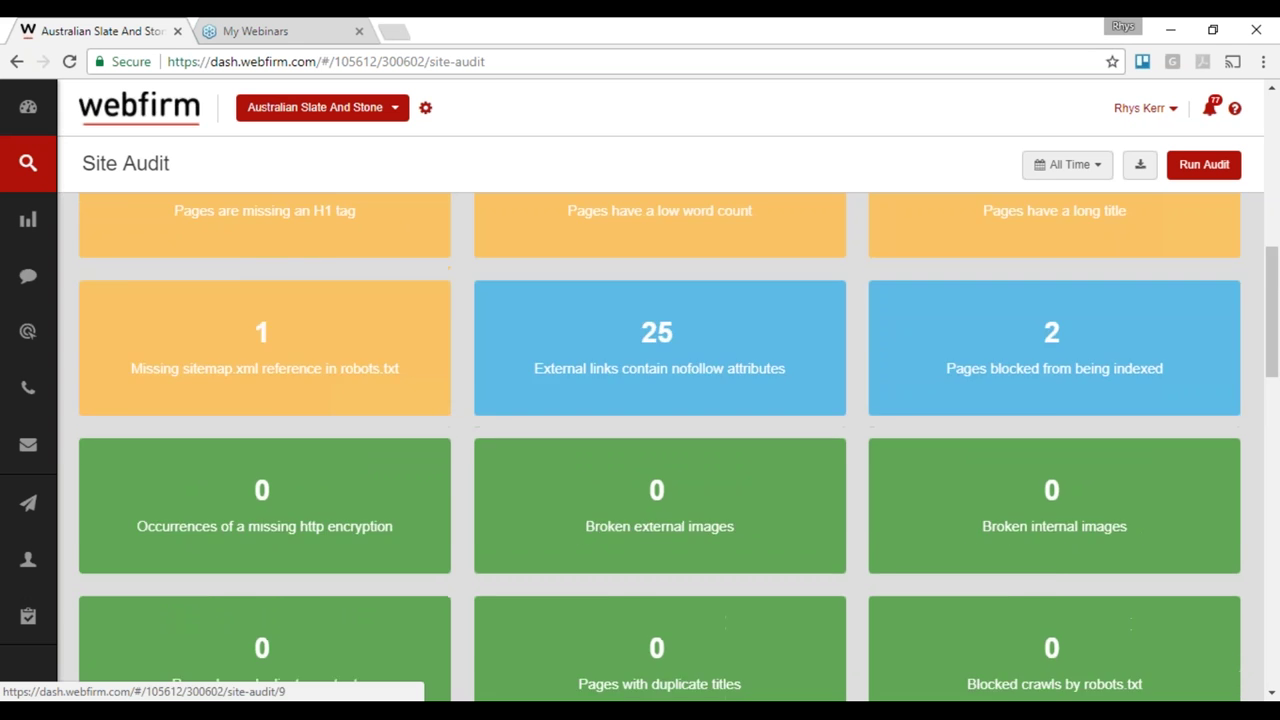
pyautogui.scroll(3, 466, 408)
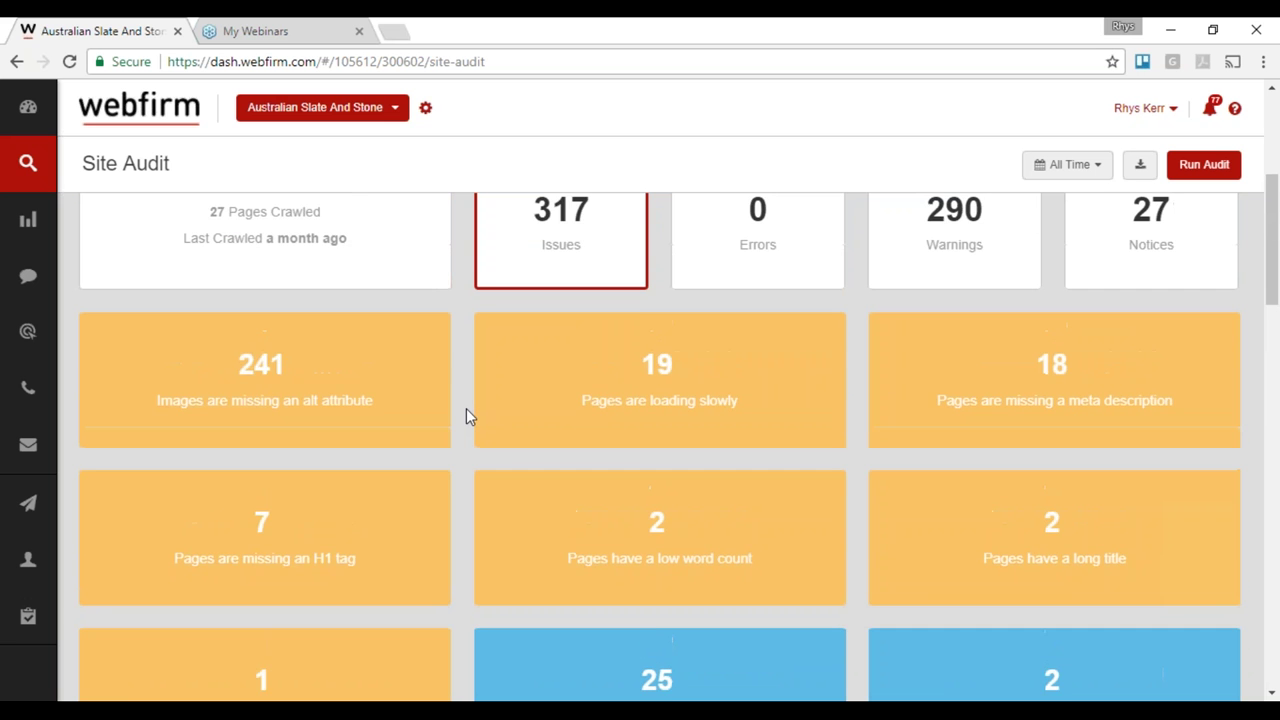
pyautogui.scroll(-1, 466, 408)
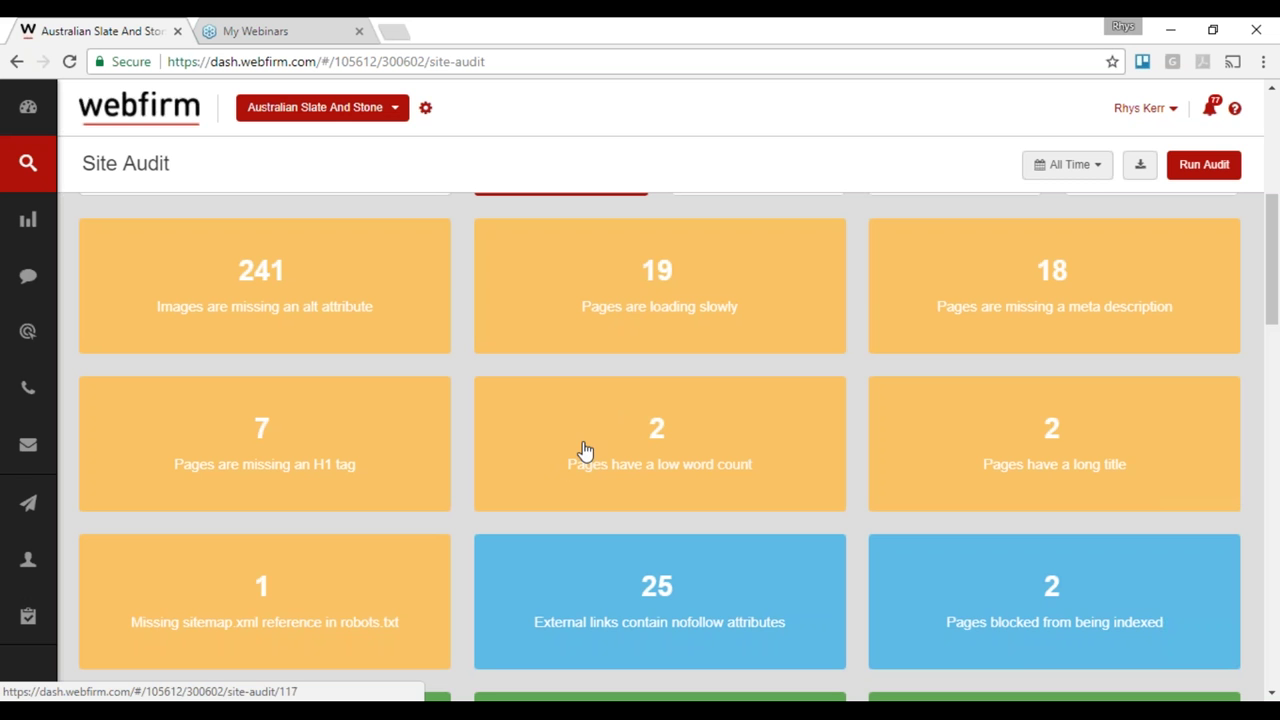
pyautogui.click(646, 443)
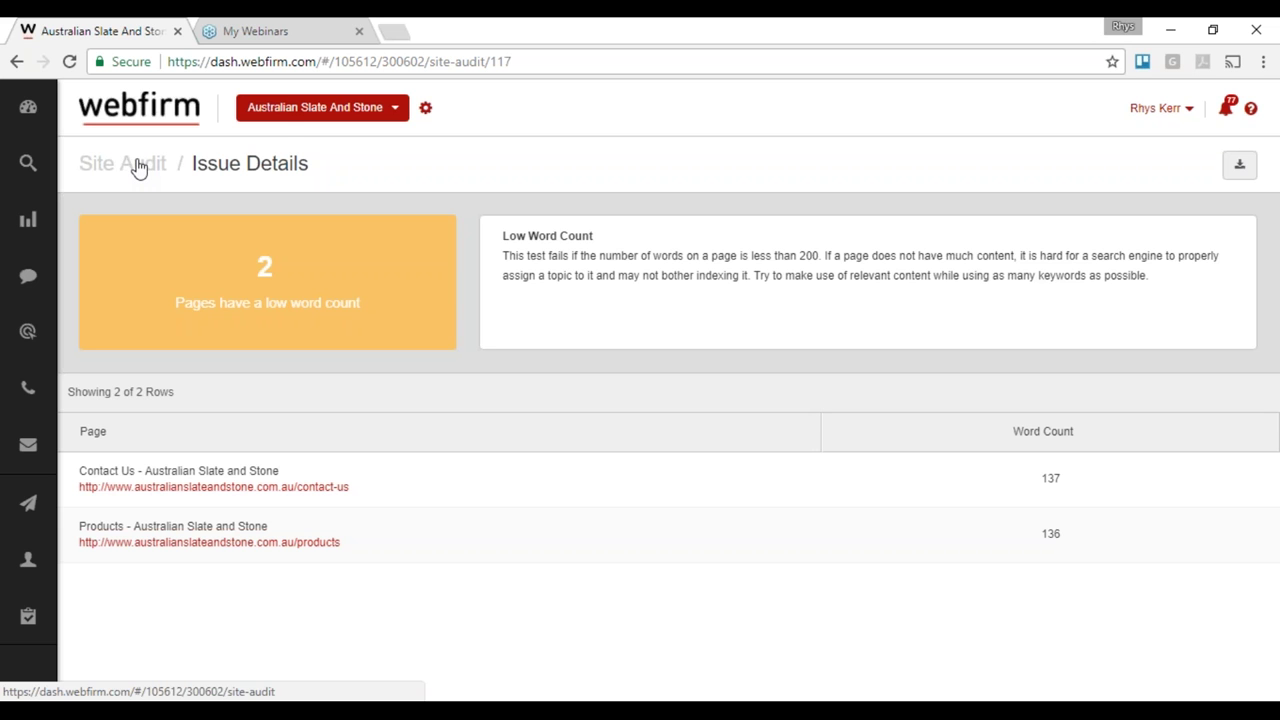
# Step: Search the campaigns for "vectr", switch to Vectron and open its Google Search Console report
pyautogui.click(286, 117)
pyautogui.write('vectr')
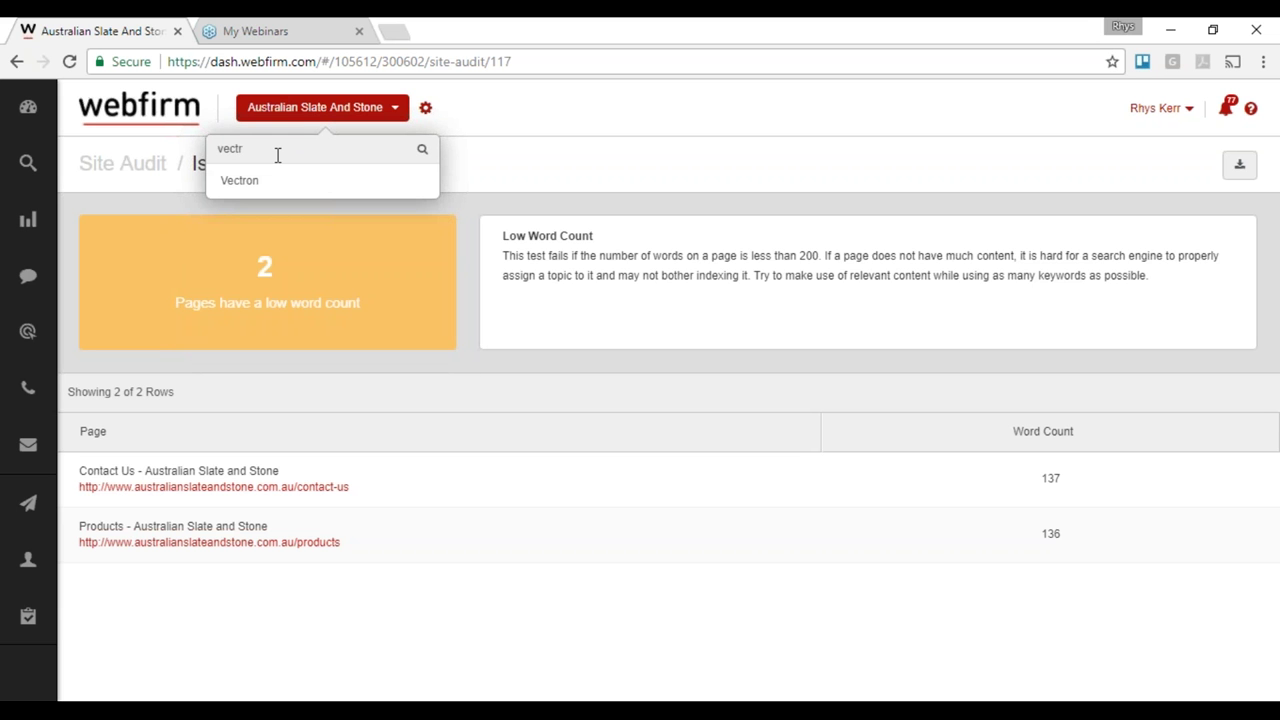
pyautogui.click(240, 182)
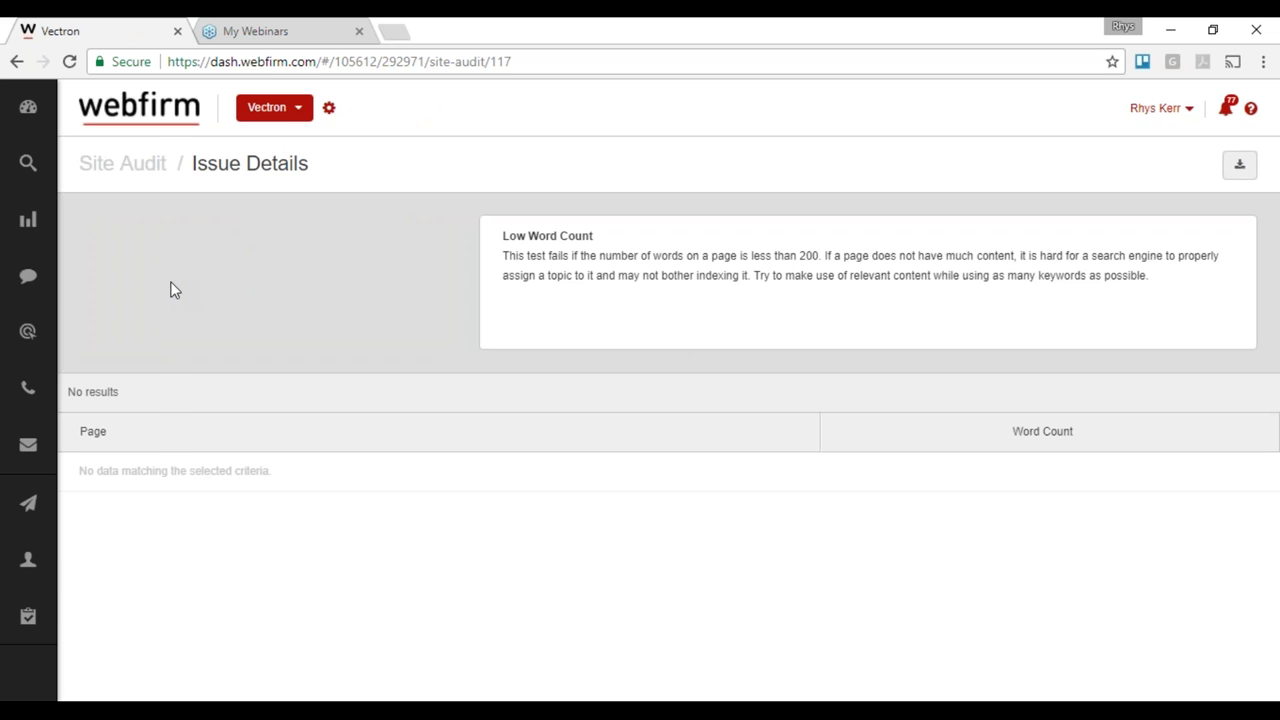
pyautogui.moveTo(44, 173)
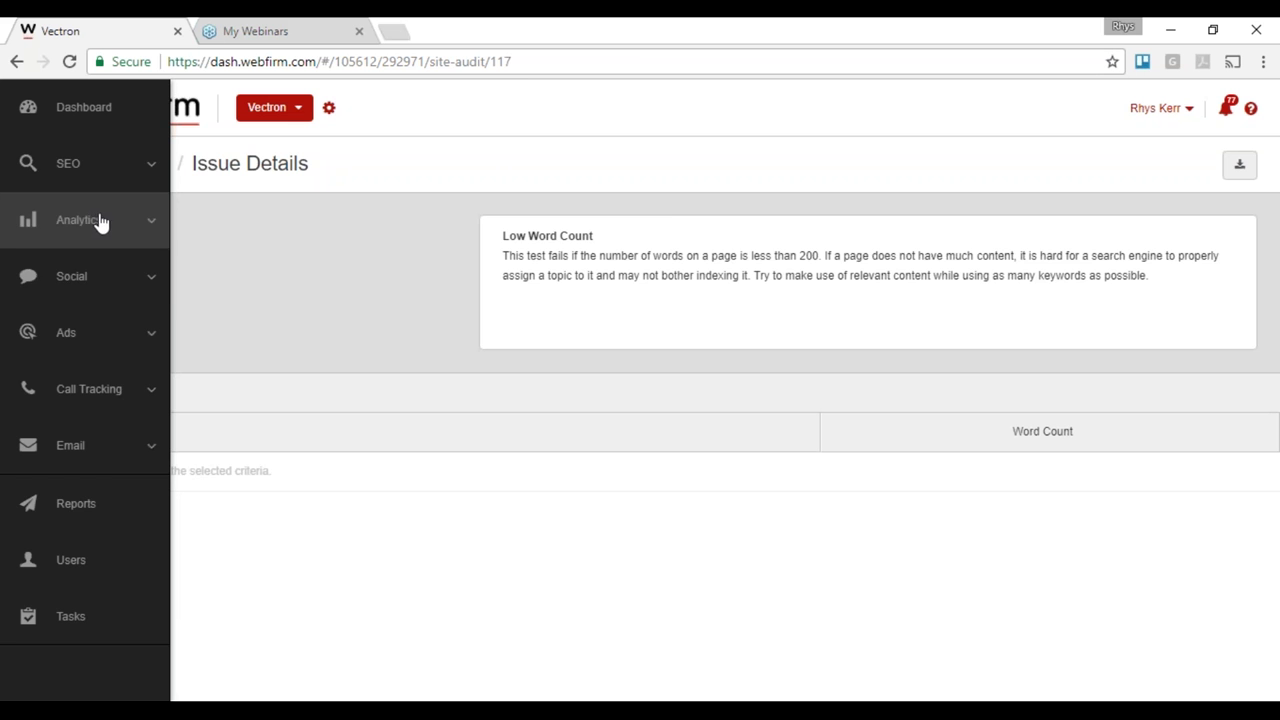
pyautogui.click(110, 180)
pyautogui.click(89, 346)
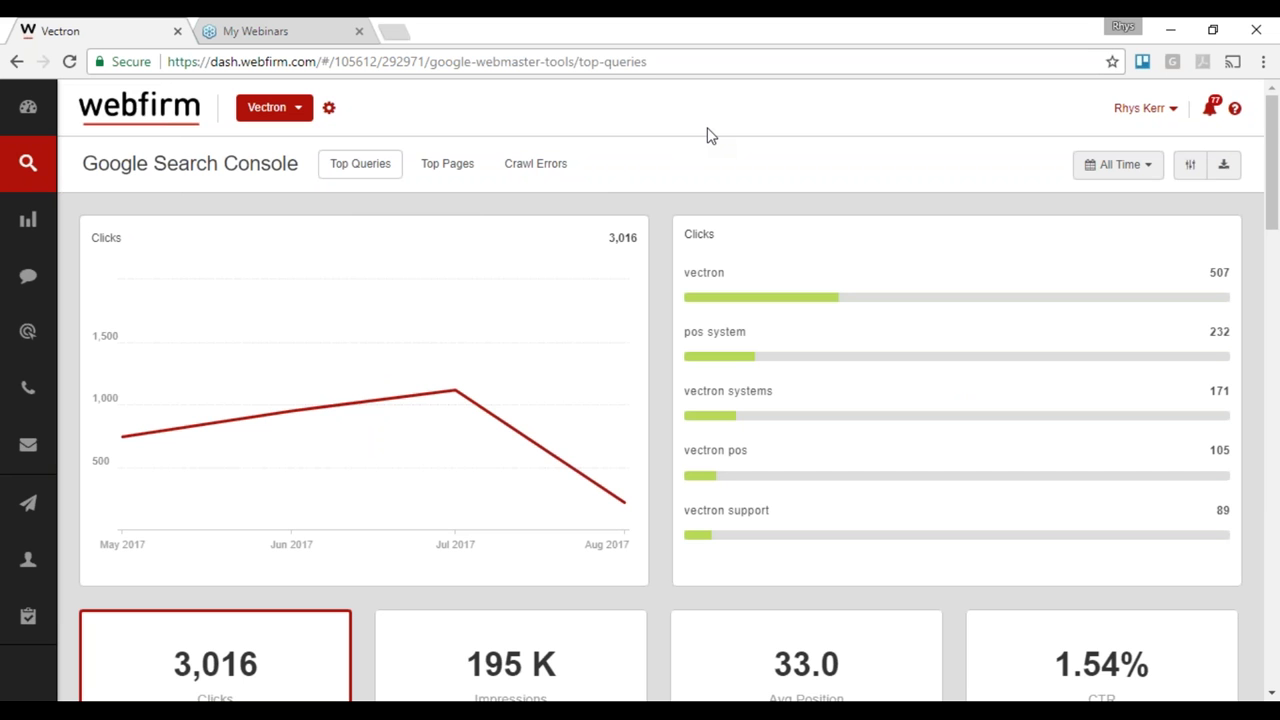
# Step: Examine the Top Queries report's clicks trend, summary tiles and keyword table
pyautogui.scroll(-2, 609, 200)
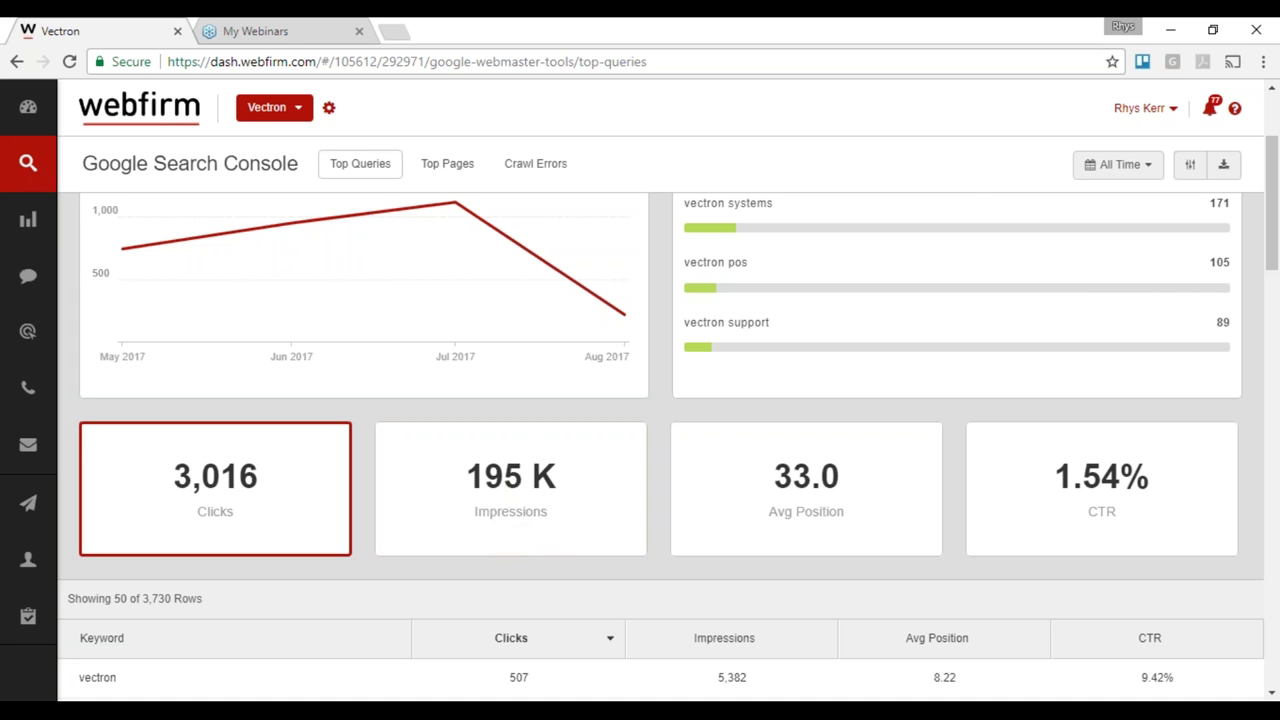
pyautogui.moveTo(558, 285)
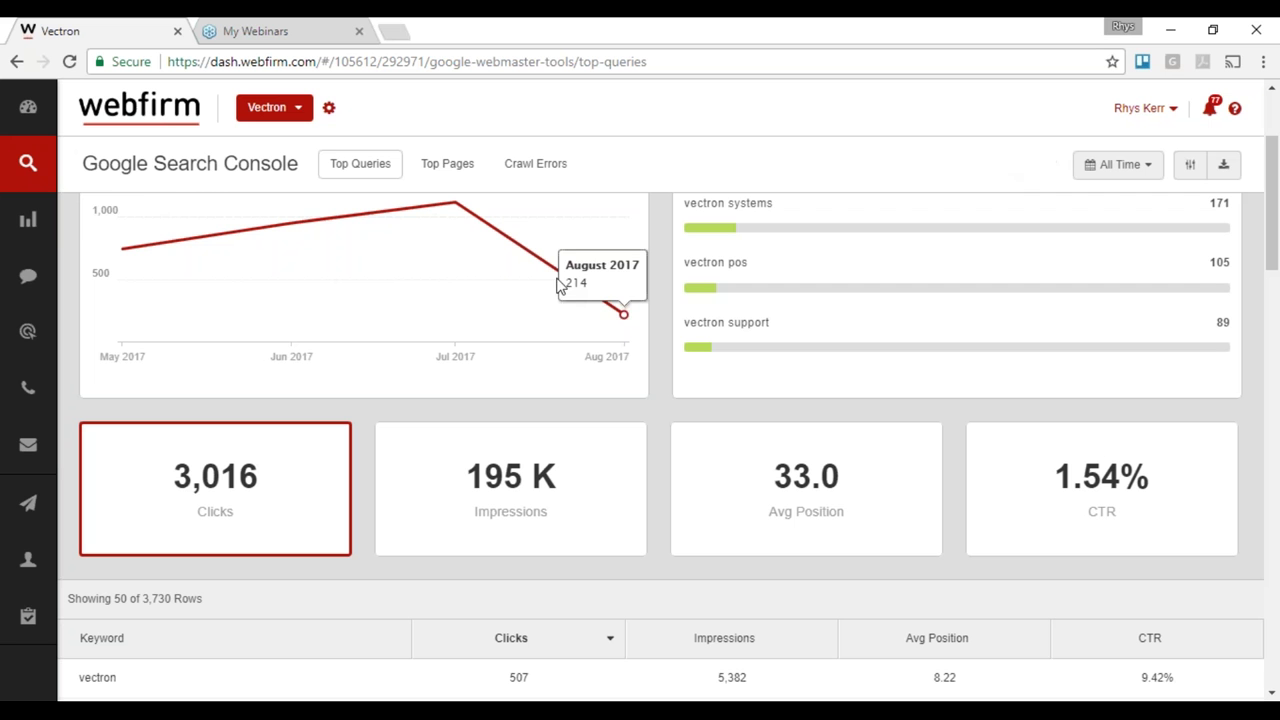
pyautogui.moveTo(120, 263)
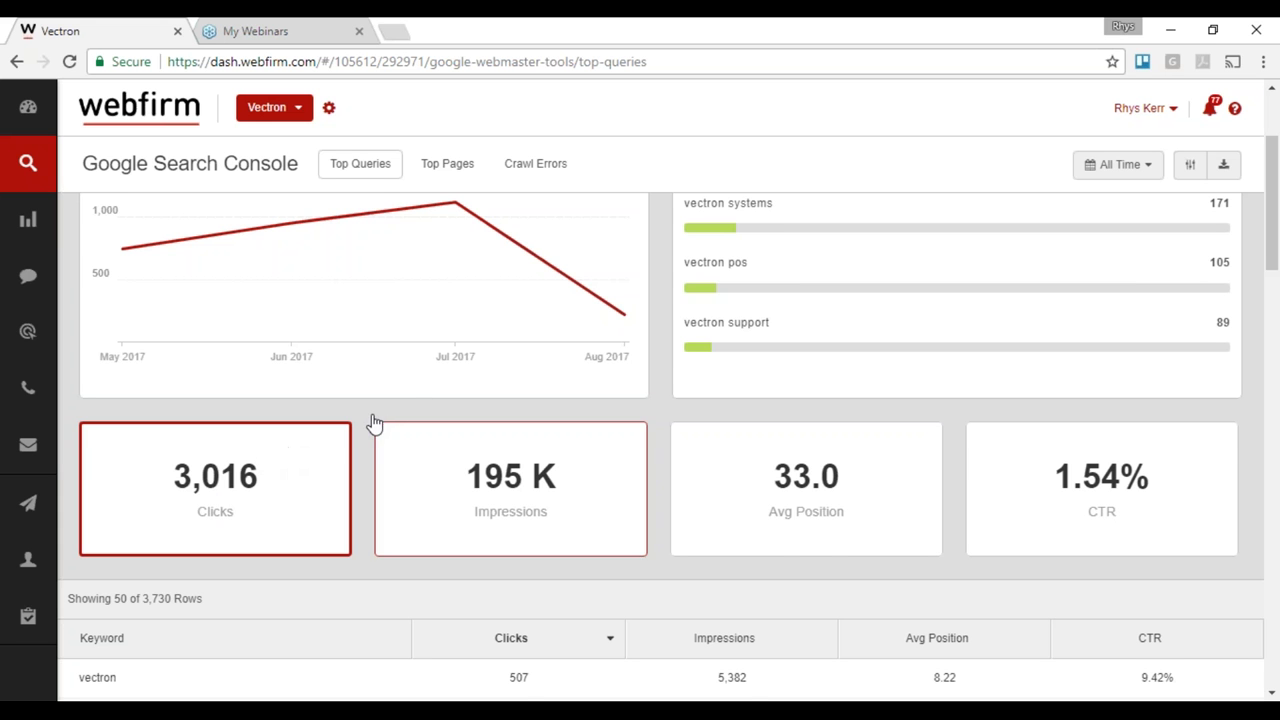
pyautogui.scroll(2, 645, 348)
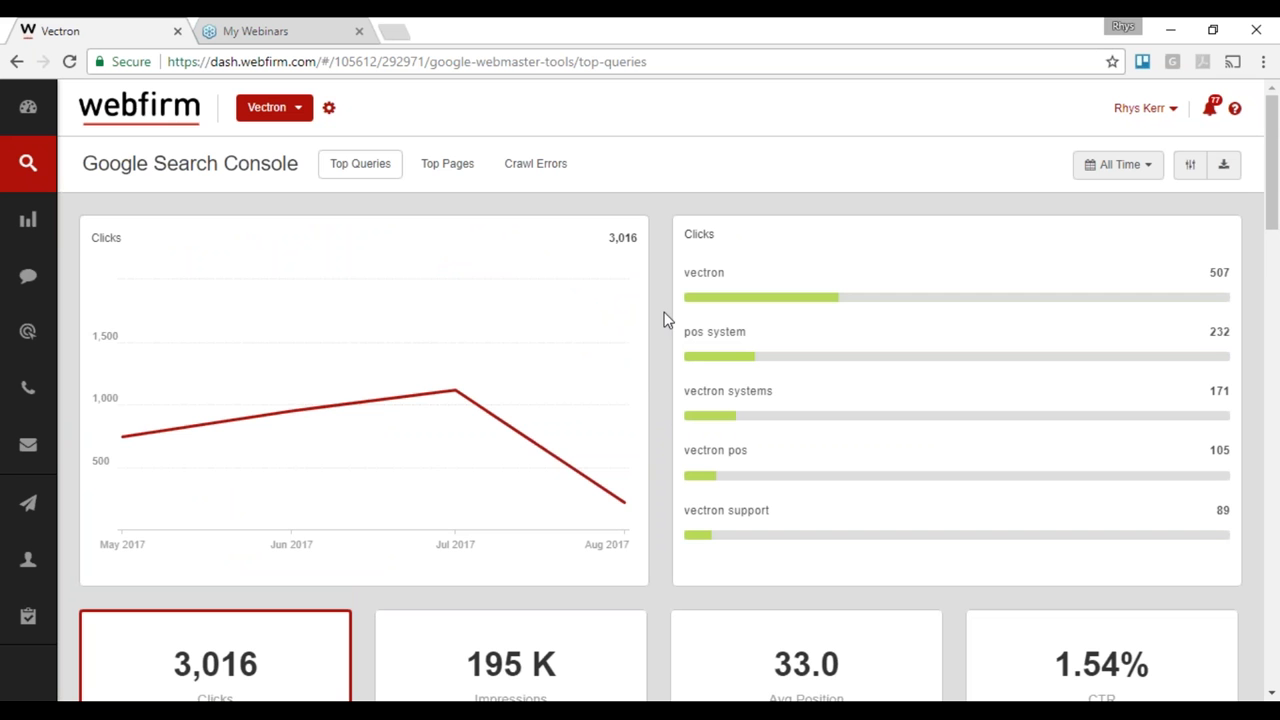
pyautogui.scroll(-2, 426, 309)
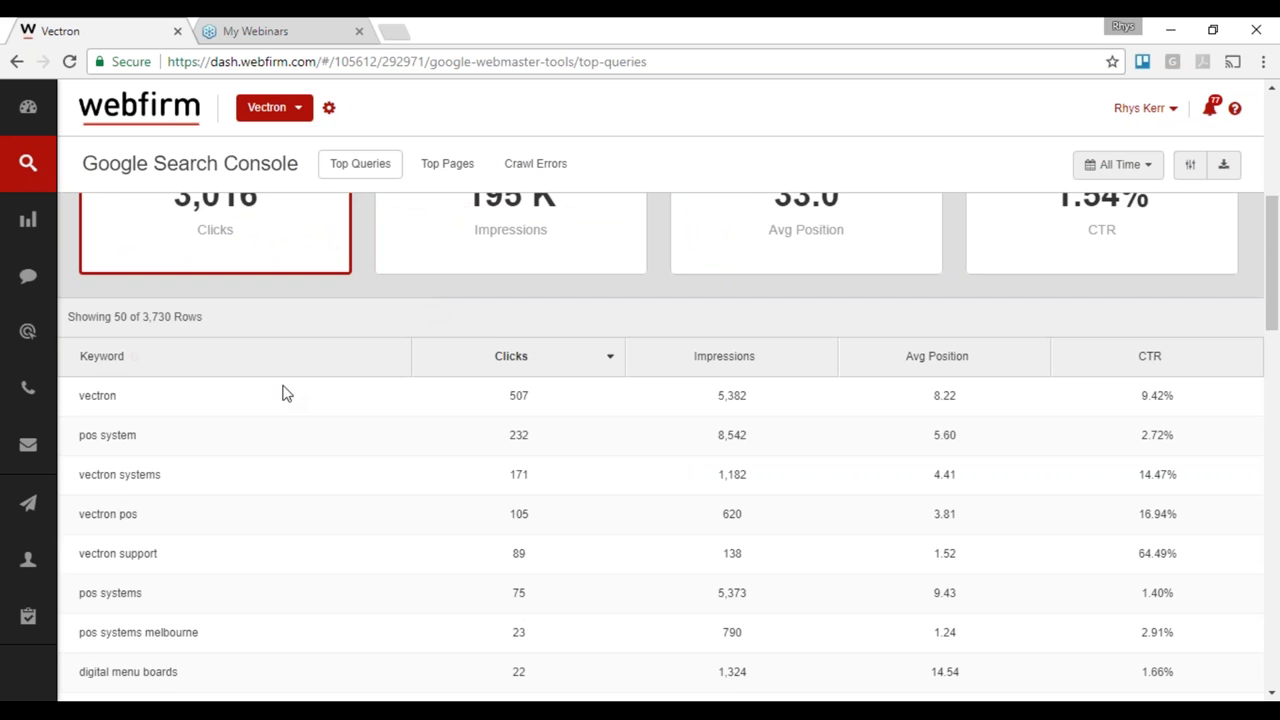
pyautogui.scroll(-2, 149, 418)
pyautogui.scroll(1, 150, 420)
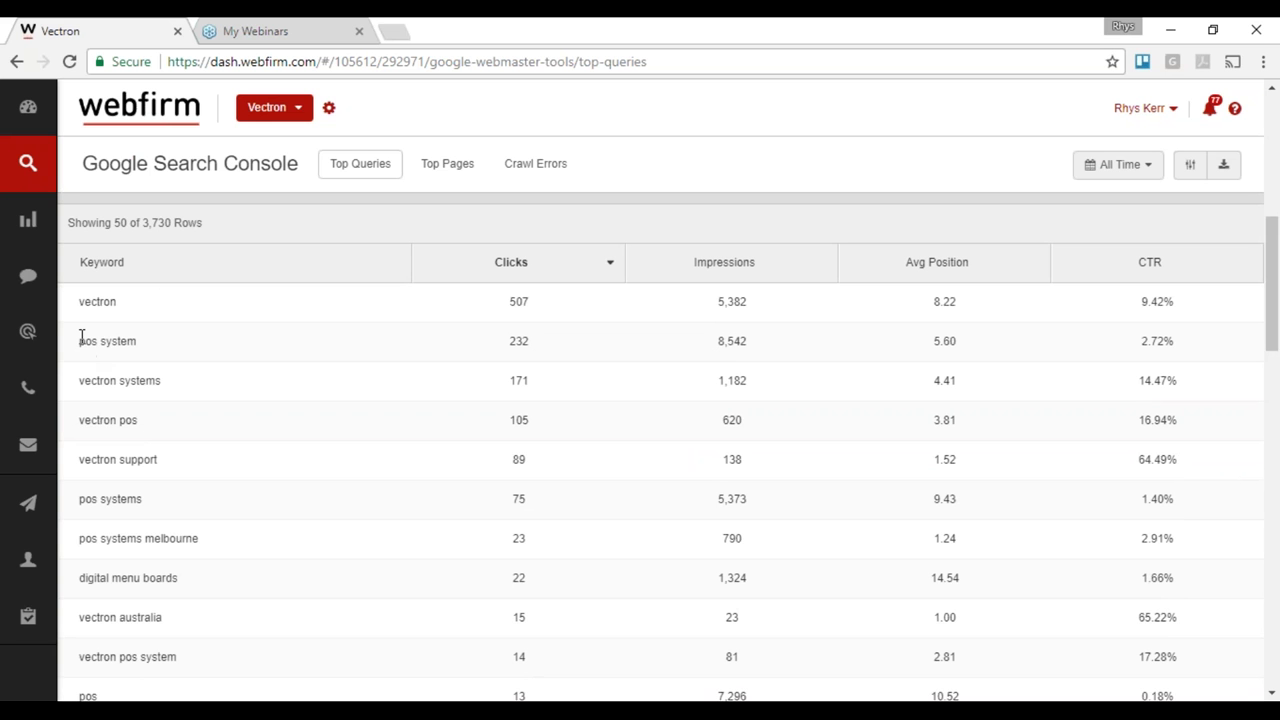
# Step: Highlight the top query keywords, the "pos system" keyword with its CTR, and the average positions of the first five queries
pyautogui.moveTo(78, 308); pyautogui.dragTo(206, 645)
pyautogui.click(204, 386)
pyautogui.moveTo(82, 340); pyautogui.dragTo(143, 340)
pyautogui.click(142, 347)
pyautogui.moveTo(74, 343); pyautogui.dragTo(139, 342)
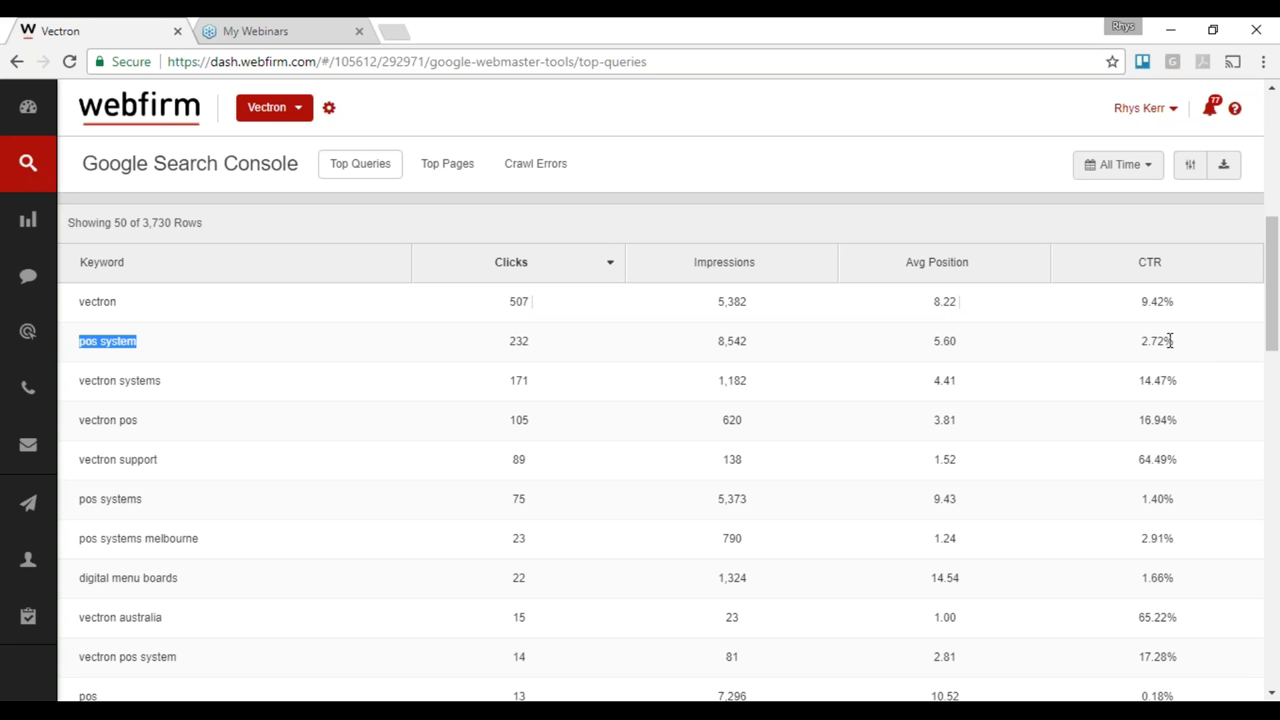
pyautogui.moveTo(1181, 344); pyautogui.dragTo(1140, 344)
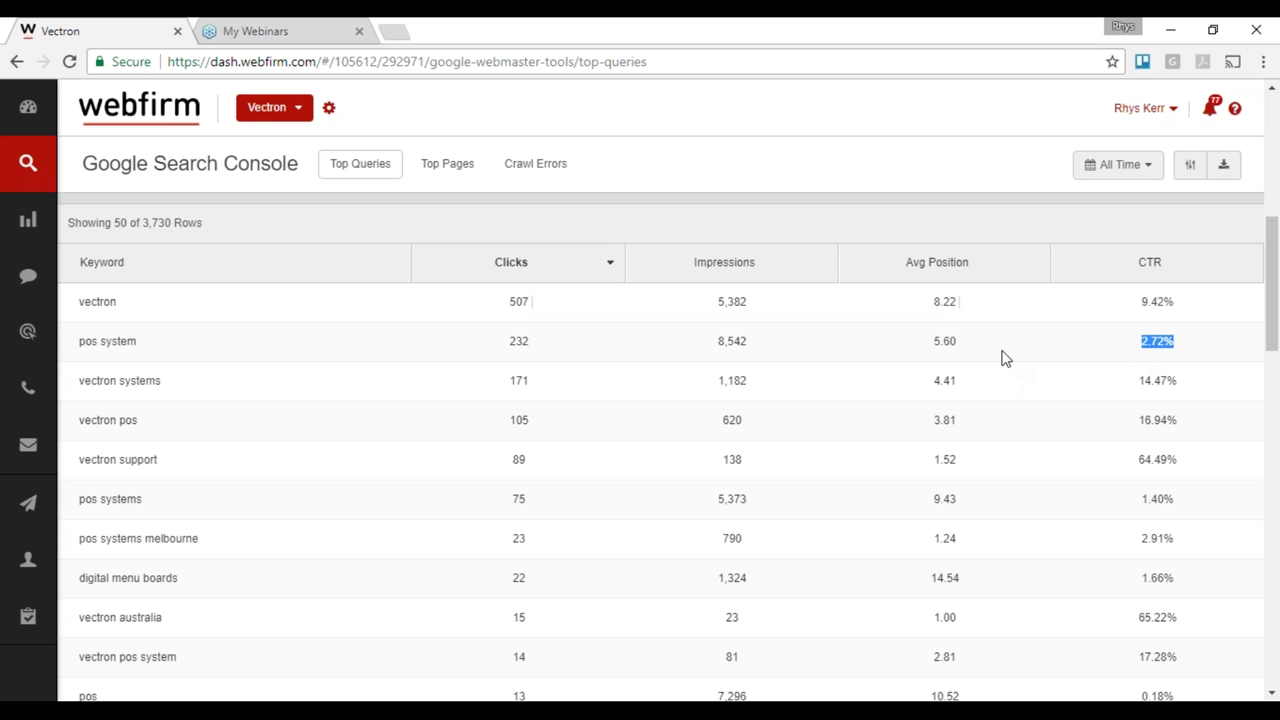
pyautogui.moveTo(932, 302); pyautogui.dragTo(959, 455)
pyautogui.click(960, 457)
# Step: Open the Top Pages view of Google Search Console and examine its clicks charts and page table
pyautogui.click(438, 165)
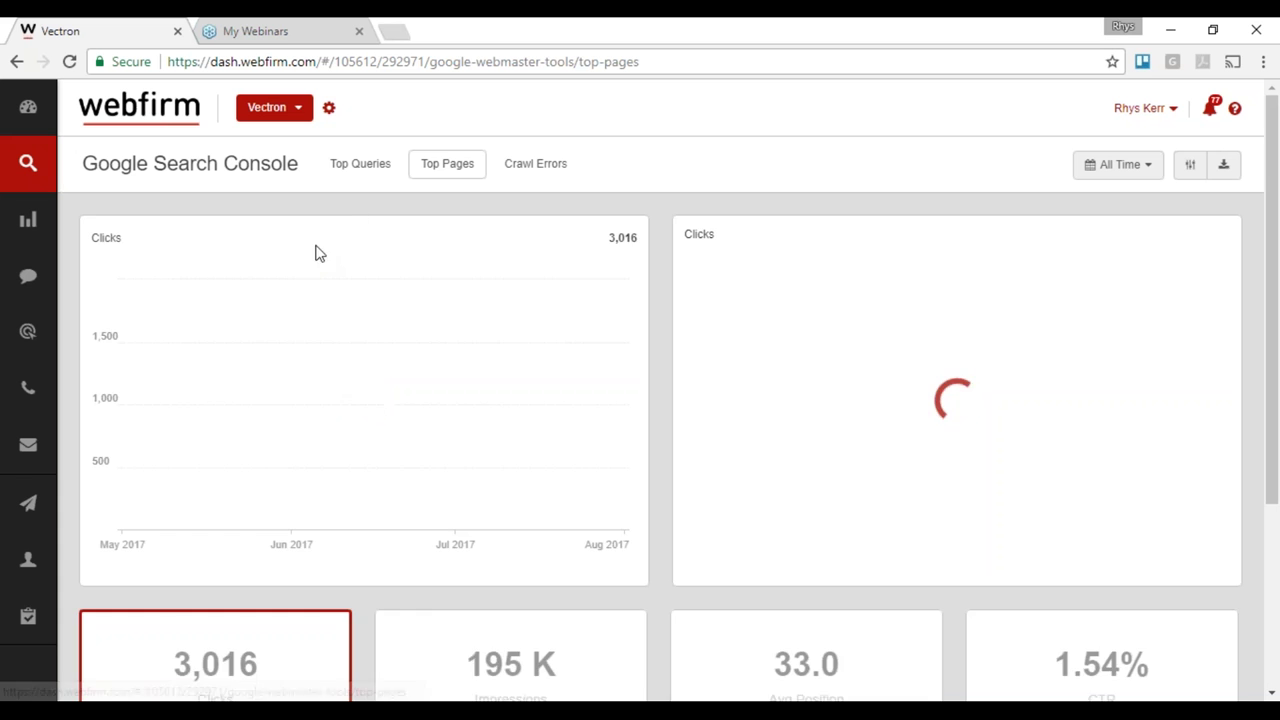
pyautogui.scroll(-3, 308, 268)
pyautogui.scroll(-2, 308, 268)
pyautogui.scroll(3, 308, 268)
pyautogui.scroll(-4, 303, 297)
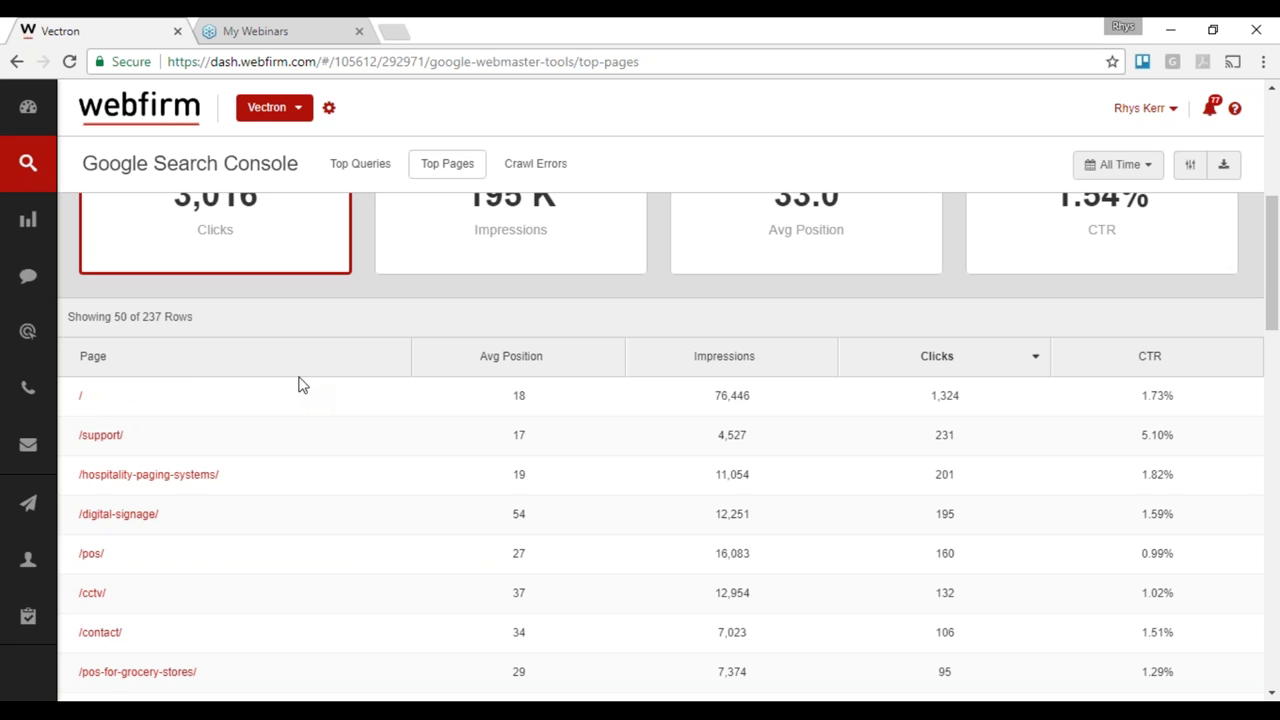
pyautogui.scroll(4, 240, 386)
# Step: Search the campaigns for "metr", switch to Metromix Concrete and open its SEO Rankings report
pyautogui.click(285, 116)
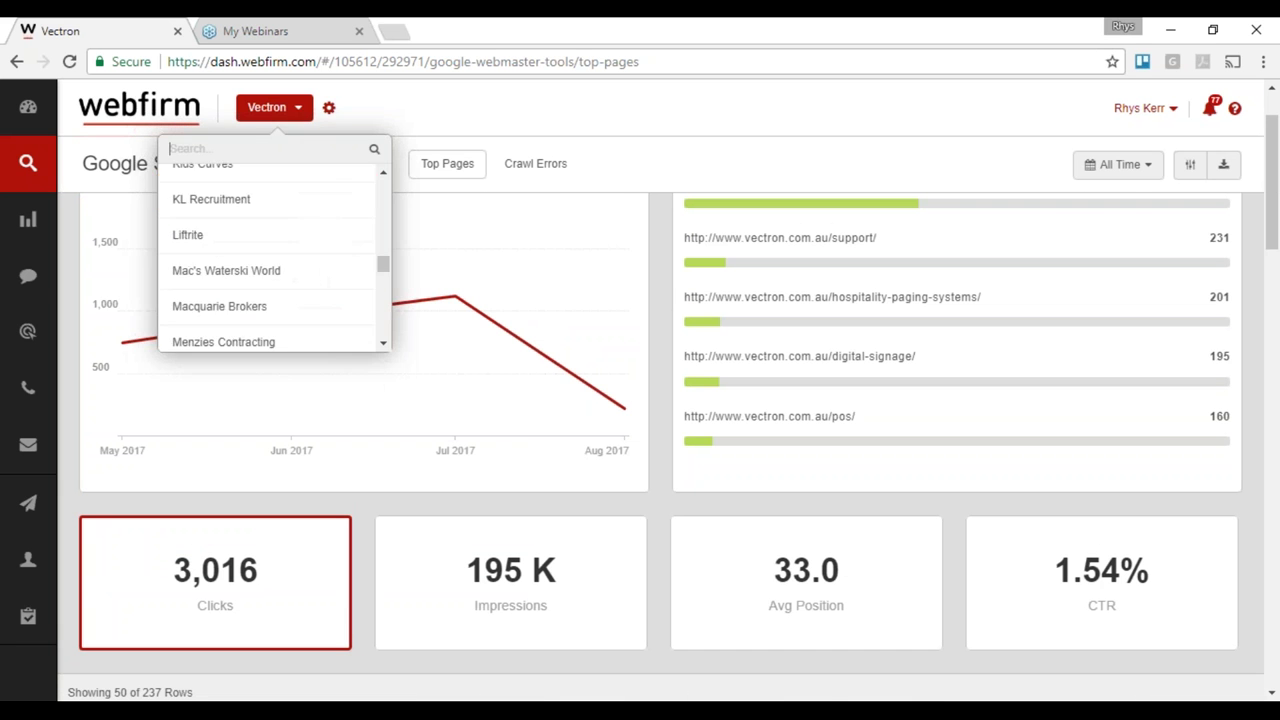
pyautogui.write('metr')
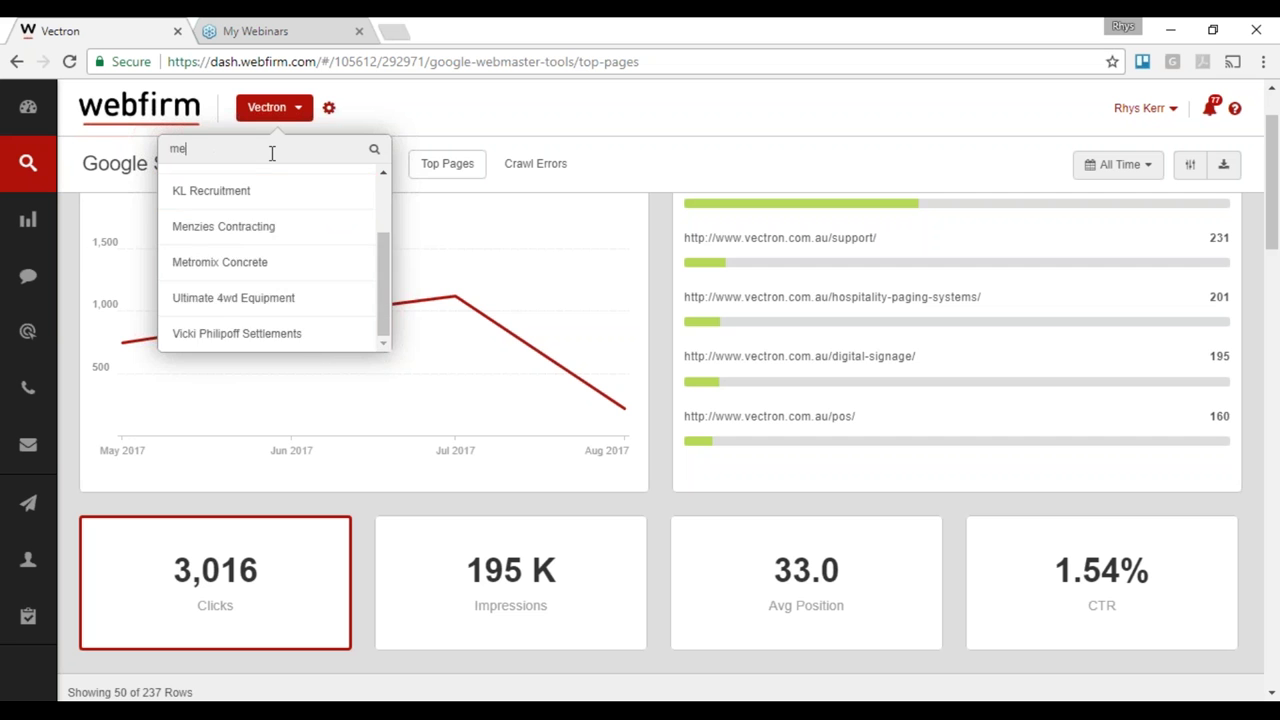
pyautogui.click(240, 181)
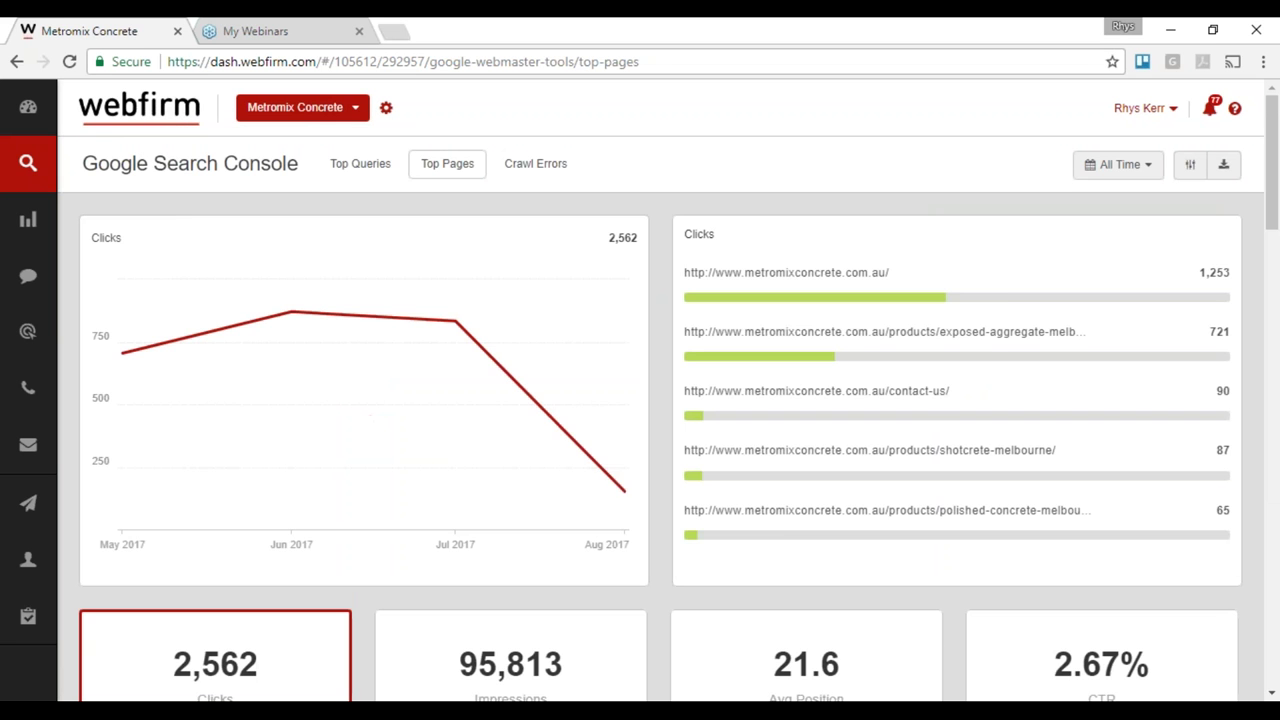
pyautogui.moveTo(33, 160)
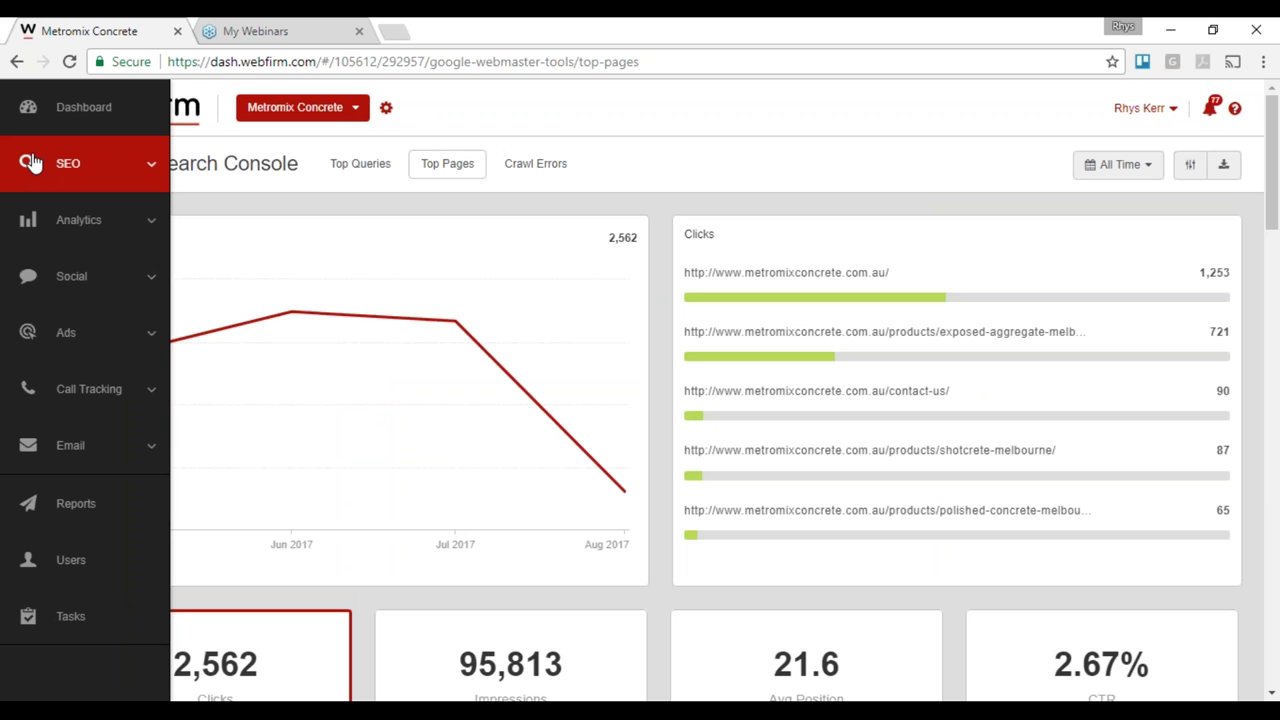
pyautogui.click(33, 163)
pyautogui.click(30, 209)
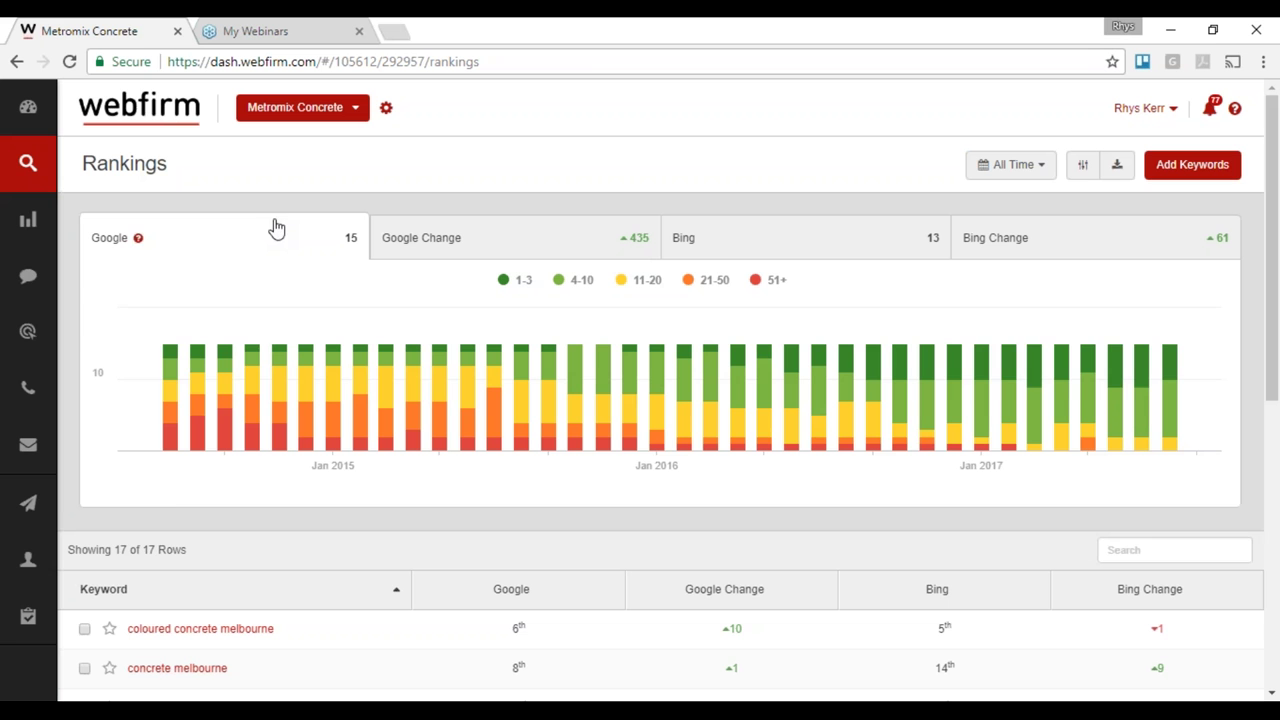
# Step: Open the Analytics Channels report and examine the sessions, channel breakdown and table for all channels
pyautogui.click(46, 216)
pyautogui.click(44, 264)
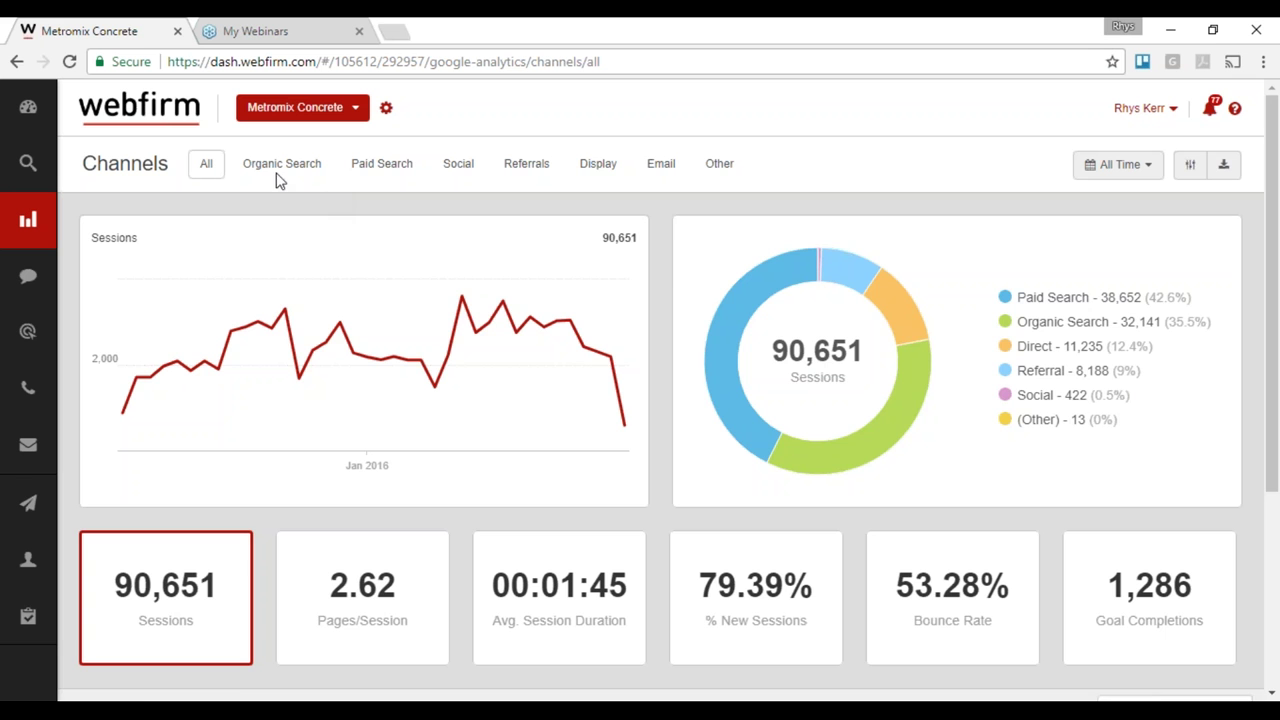
pyautogui.scroll(-3, 363, 195)
pyautogui.scroll(3, 360, 194)
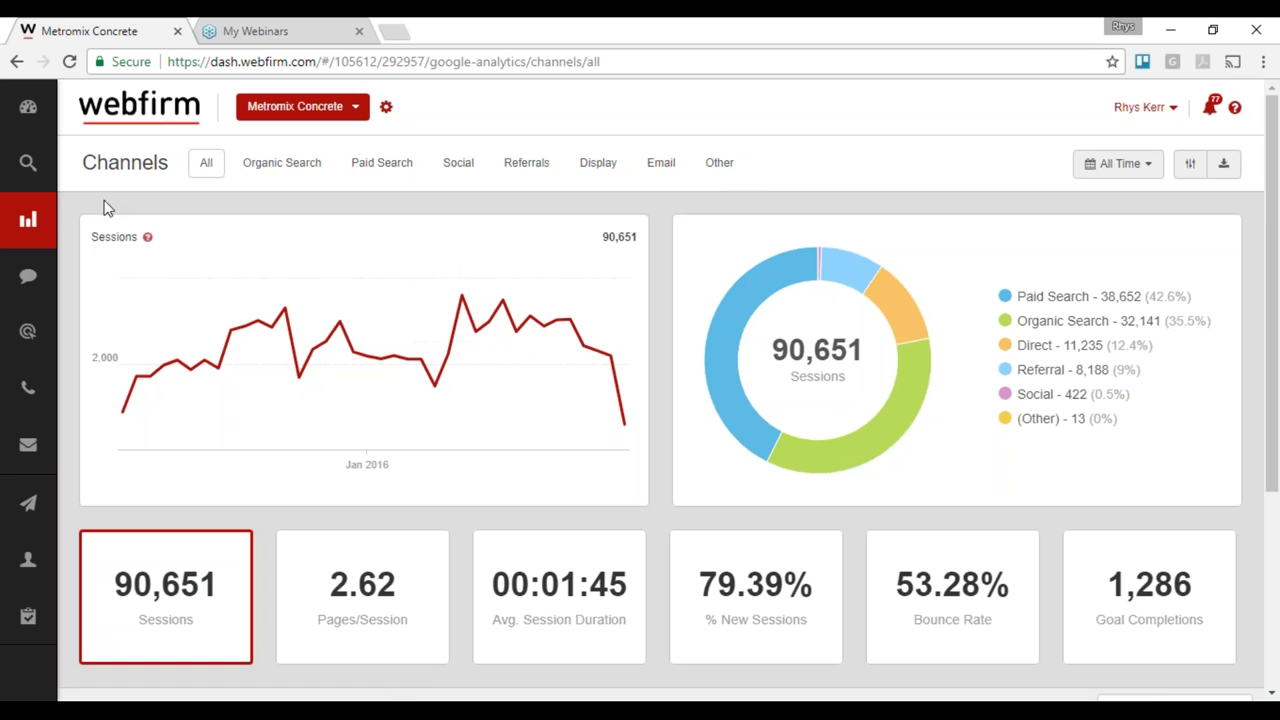
pyautogui.scroll(-3, 71, 201)
pyautogui.scroll(3, 70, 229)
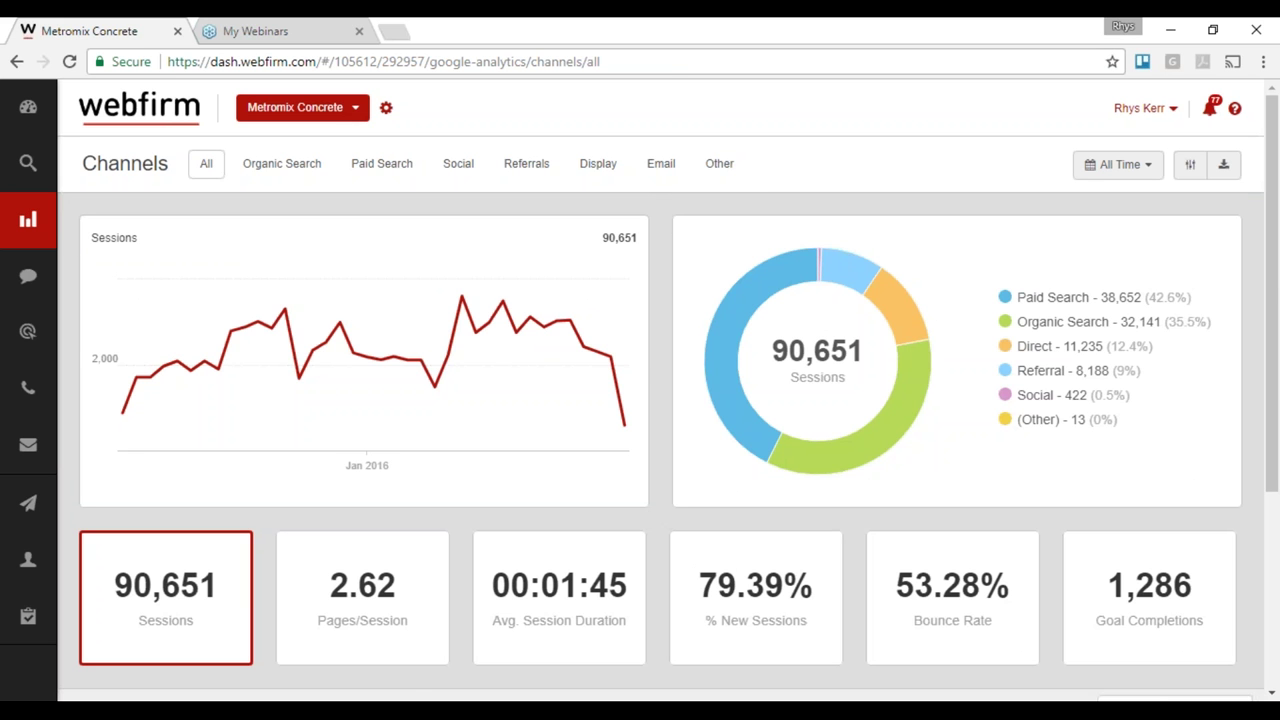
# Step: Show only the Organic Search channel and examine its sessions trend
pyautogui.click(256, 160)
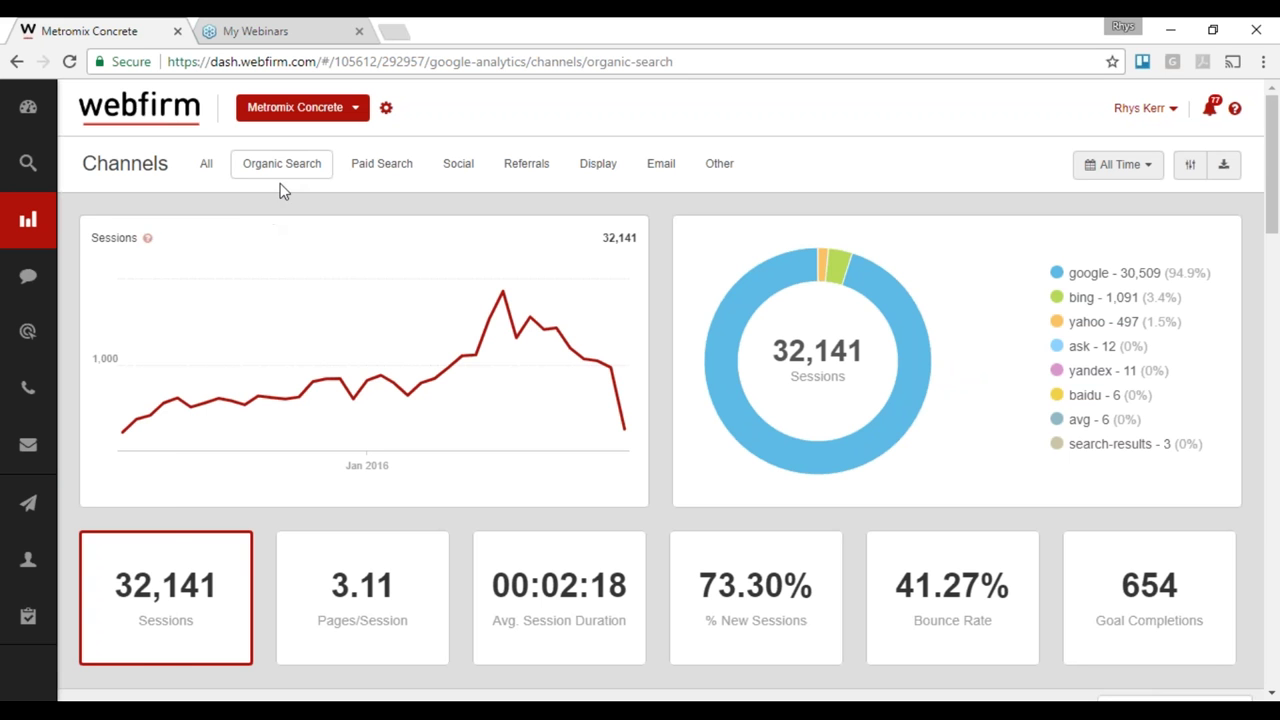
pyautogui.moveTo(43, 287)
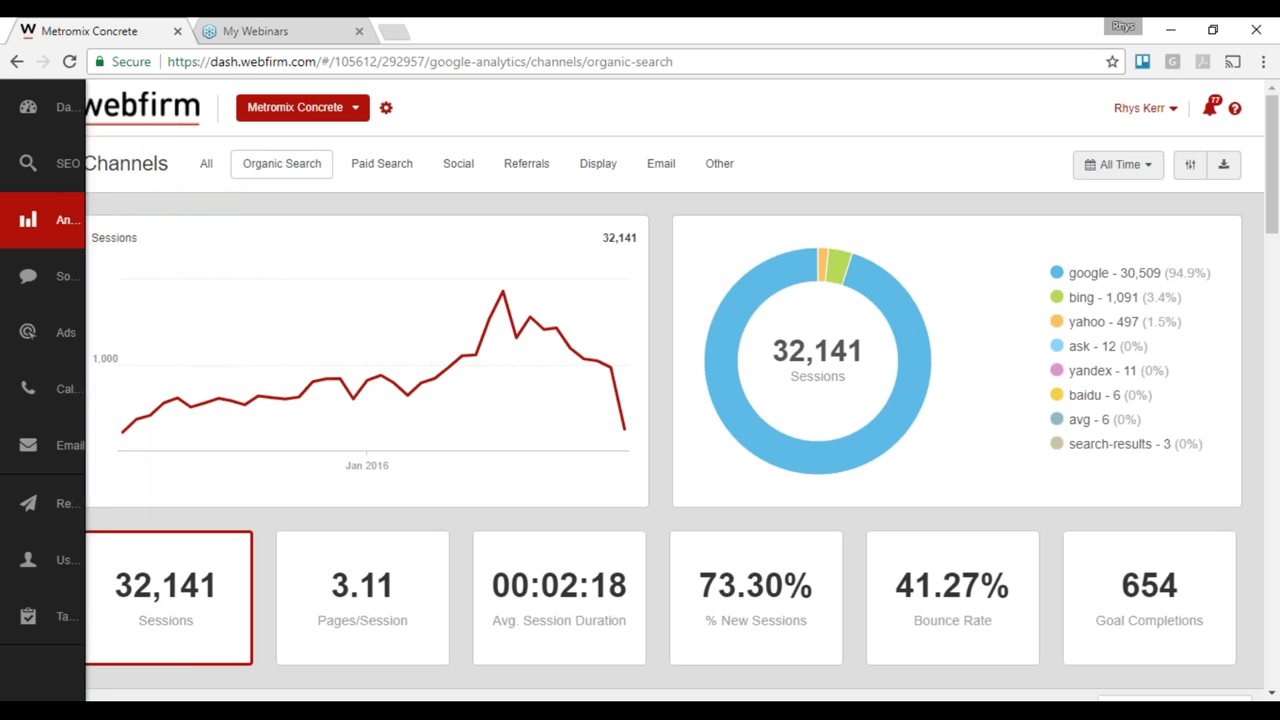
pyautogui.moveTo(621, 374)
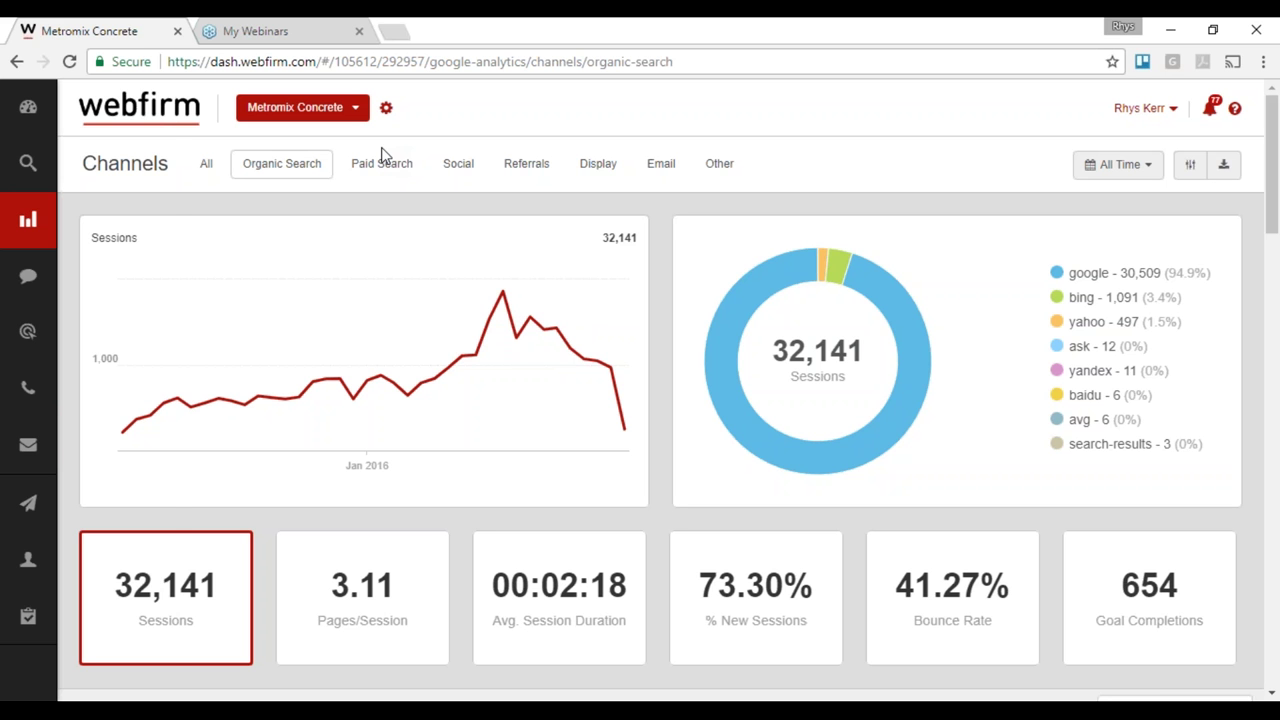
# Step: Return to the SEO Rankings report, examine the monthly Google ranking bars and display the Google Change chart
pyautogui.click(42, 163)
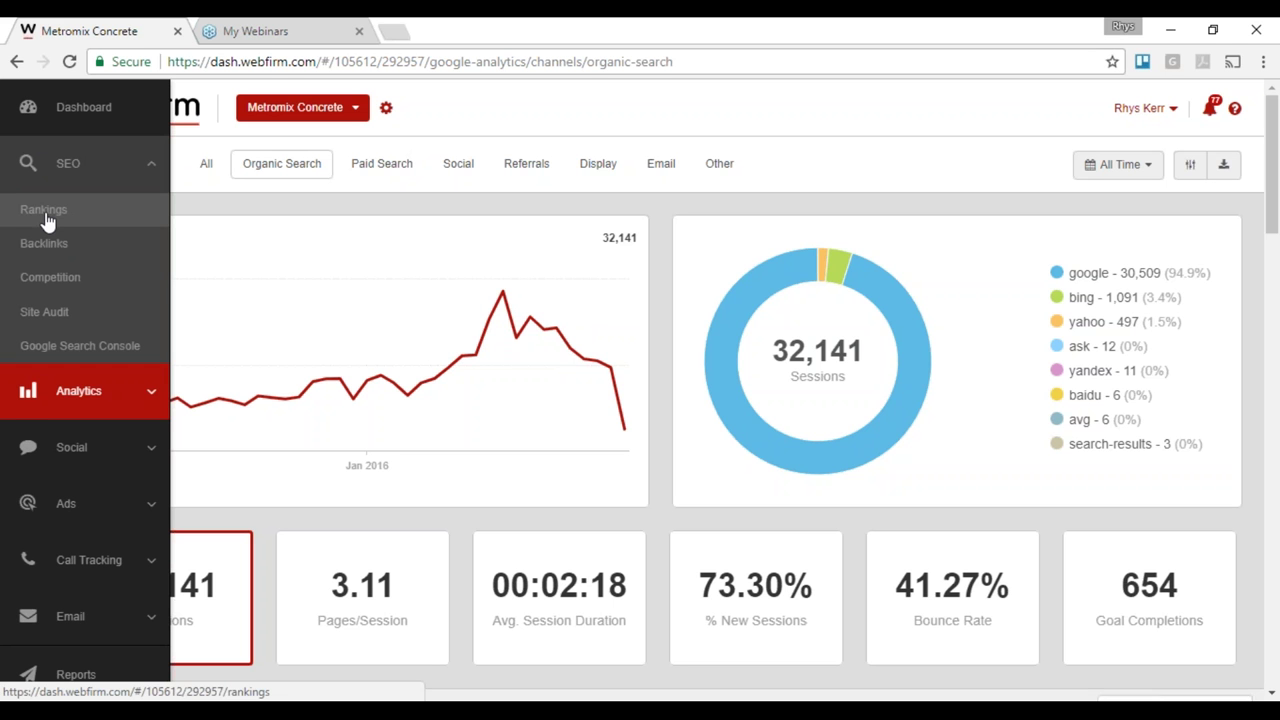
pyautogui.click(44, 212)
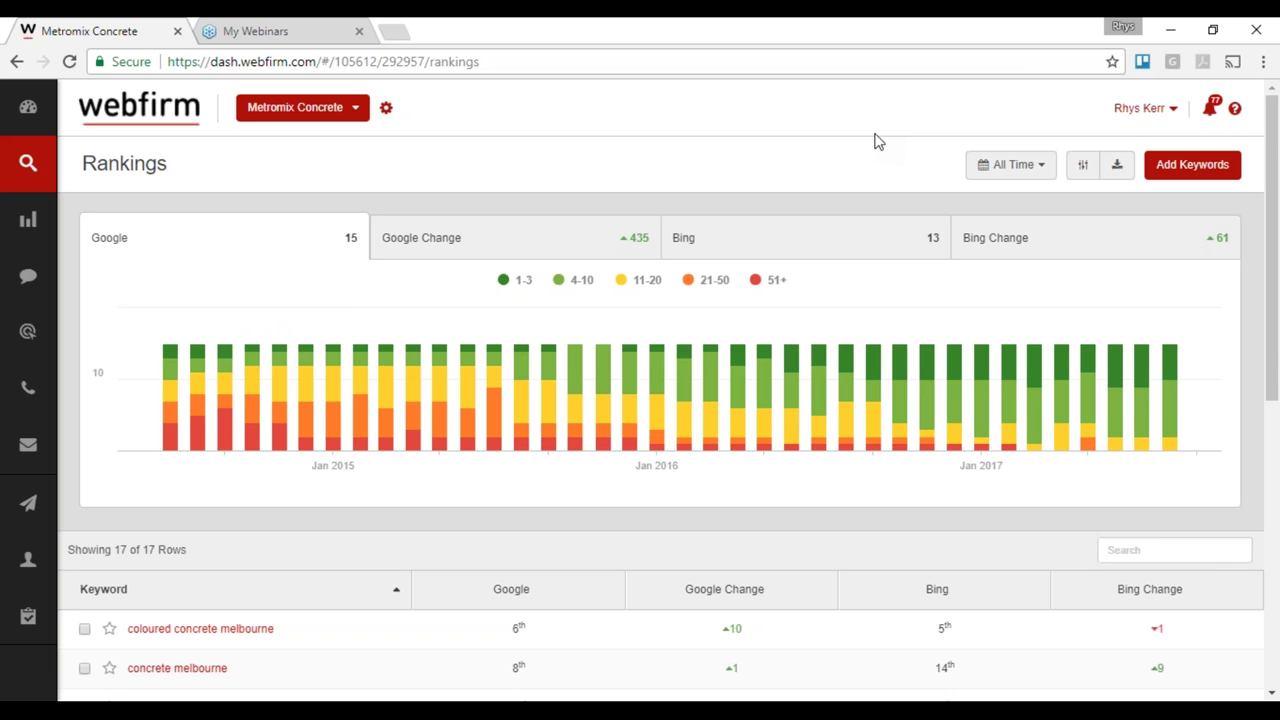
pyautogui.moveTo(981, 376)
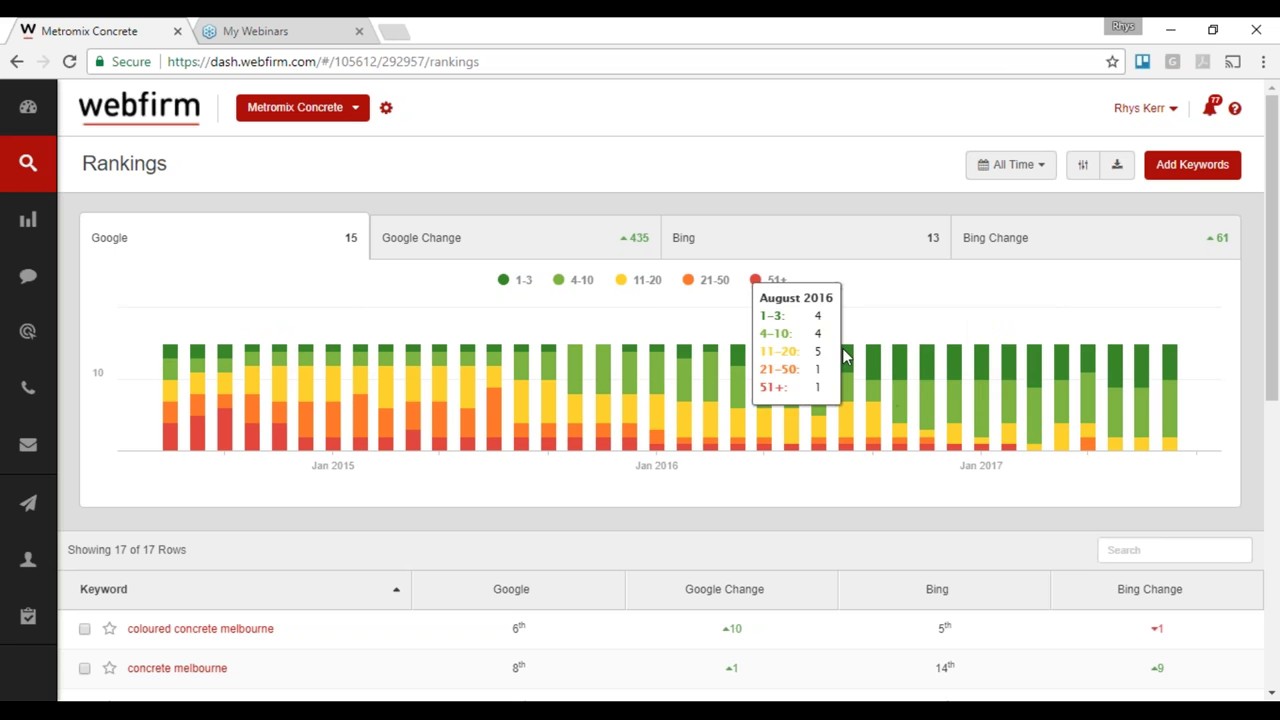
pyautogui.moveTo(750, 364)
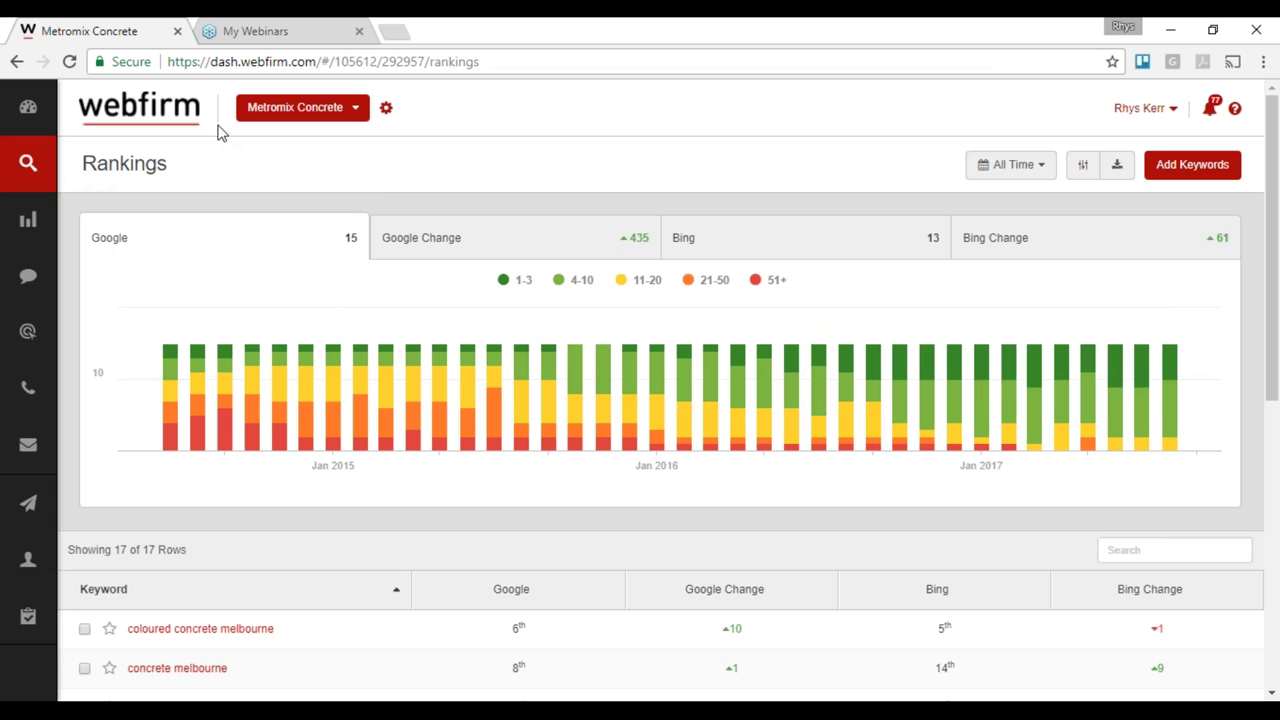
pyautogui.click(445, 235)
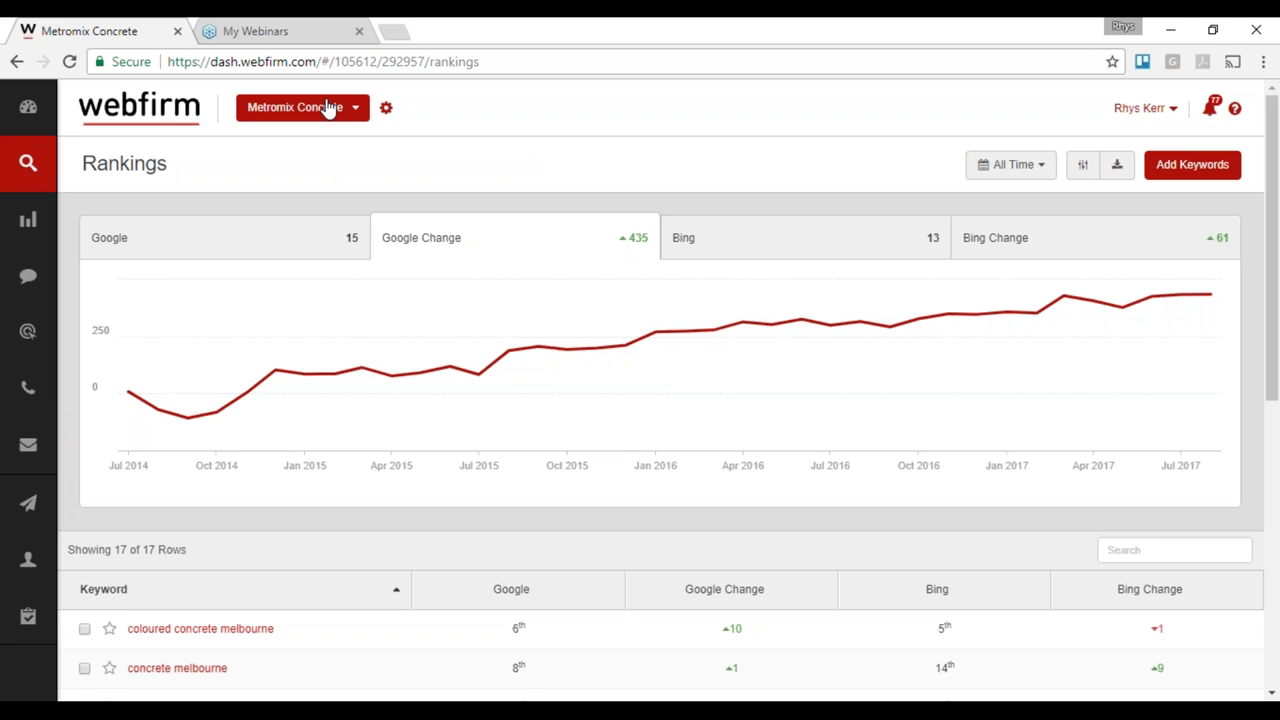
# Step: Search the campaigns for "cave", switch to Cave Hill Creek and open its Analytics Audience report
pyautogui.moveTo(30, 175)
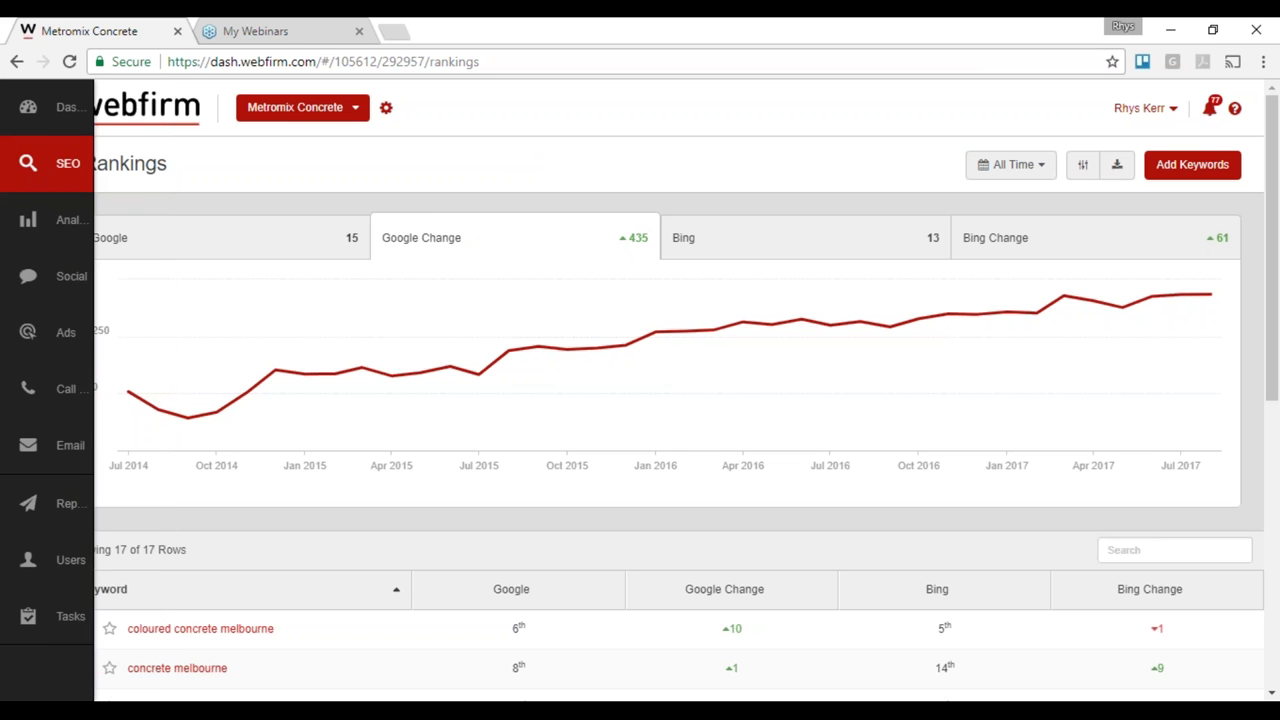
pyautogui.click(303, 107)
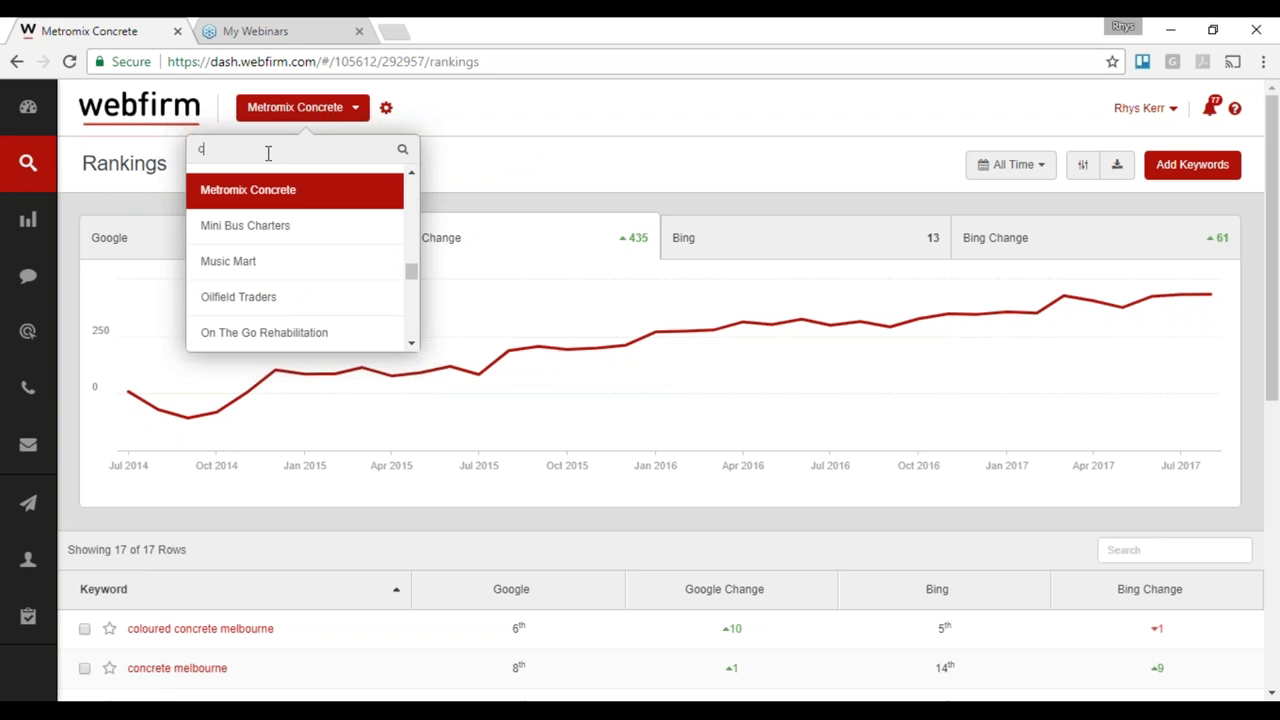
pyautogui.write('cave')
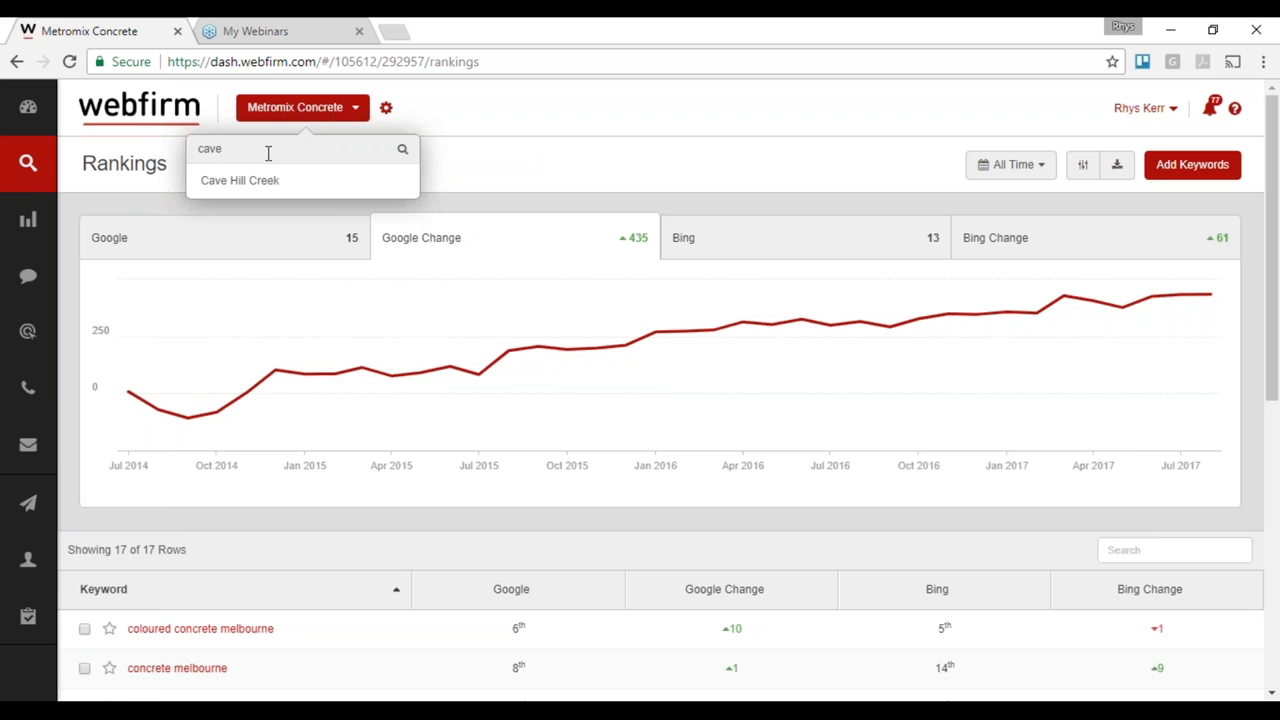
pyautogui.press('Return')
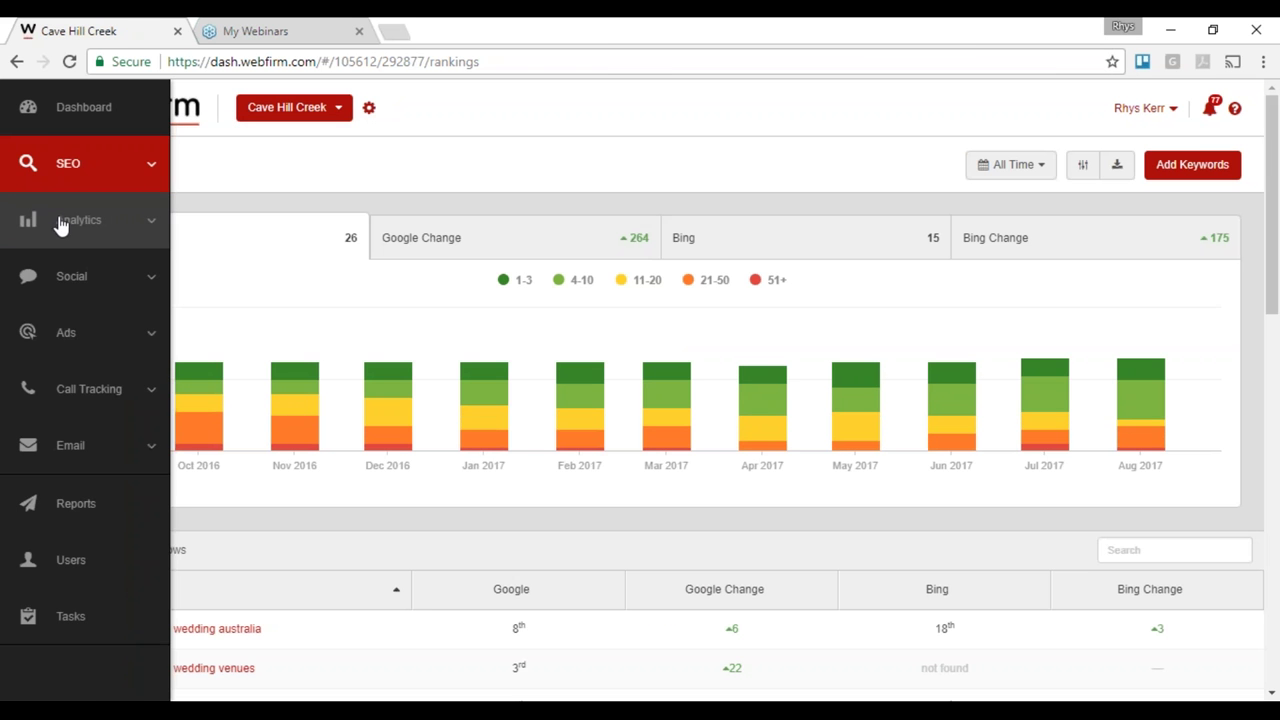
pyautogui.click(55, 220)
pyautogui.click(41, 298)
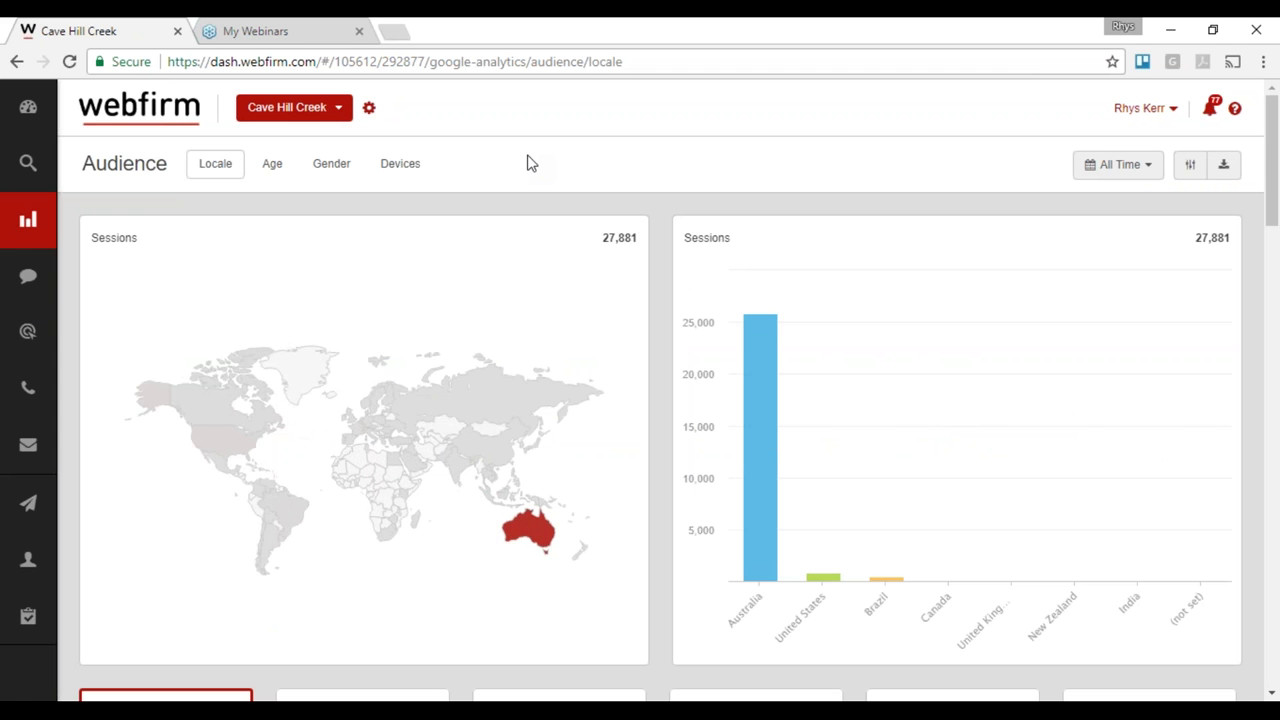
# Step: Examine the Locale map, sessions chart and country table, and open the Age breakdown of the audience
pyautogui.scroll(-5, 530, 163)
pyautogui.scroll(5, 530, 163)
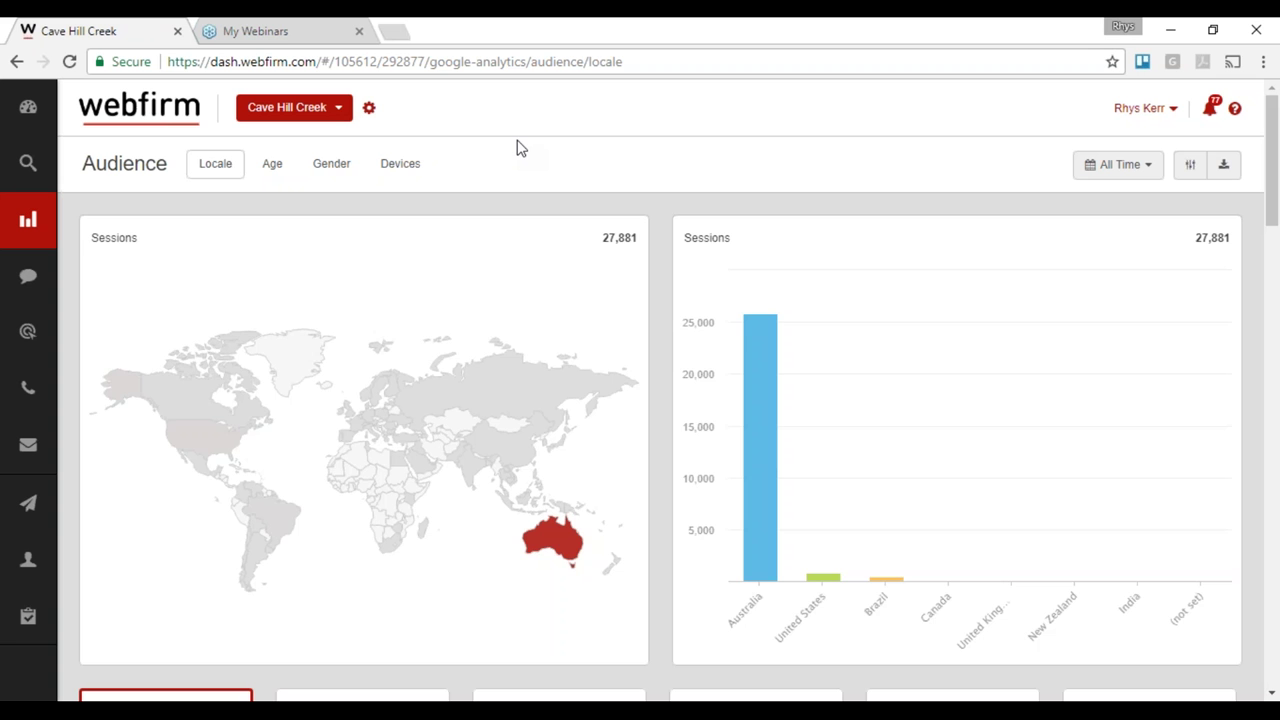
pyautogui.scroll(-8, 518, 148)
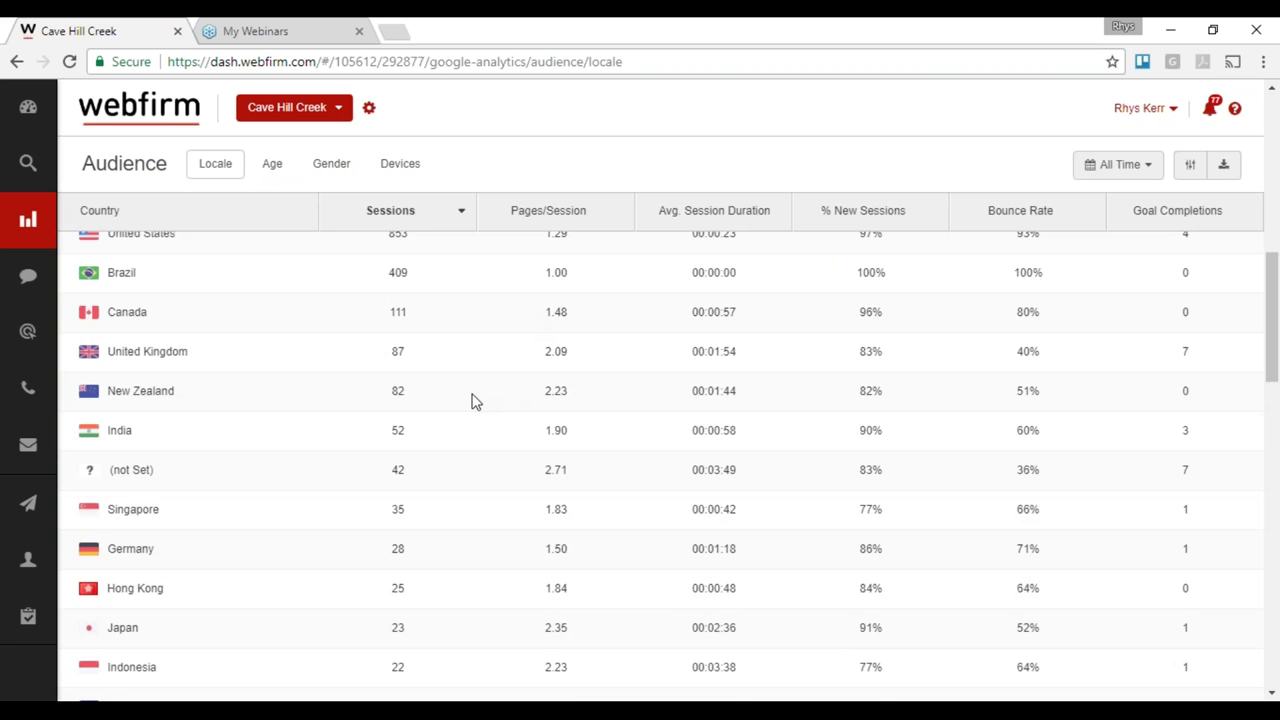
pyautogui.scroll(3, 474, 400)
pyautogui.scroll(5, 474, 400)
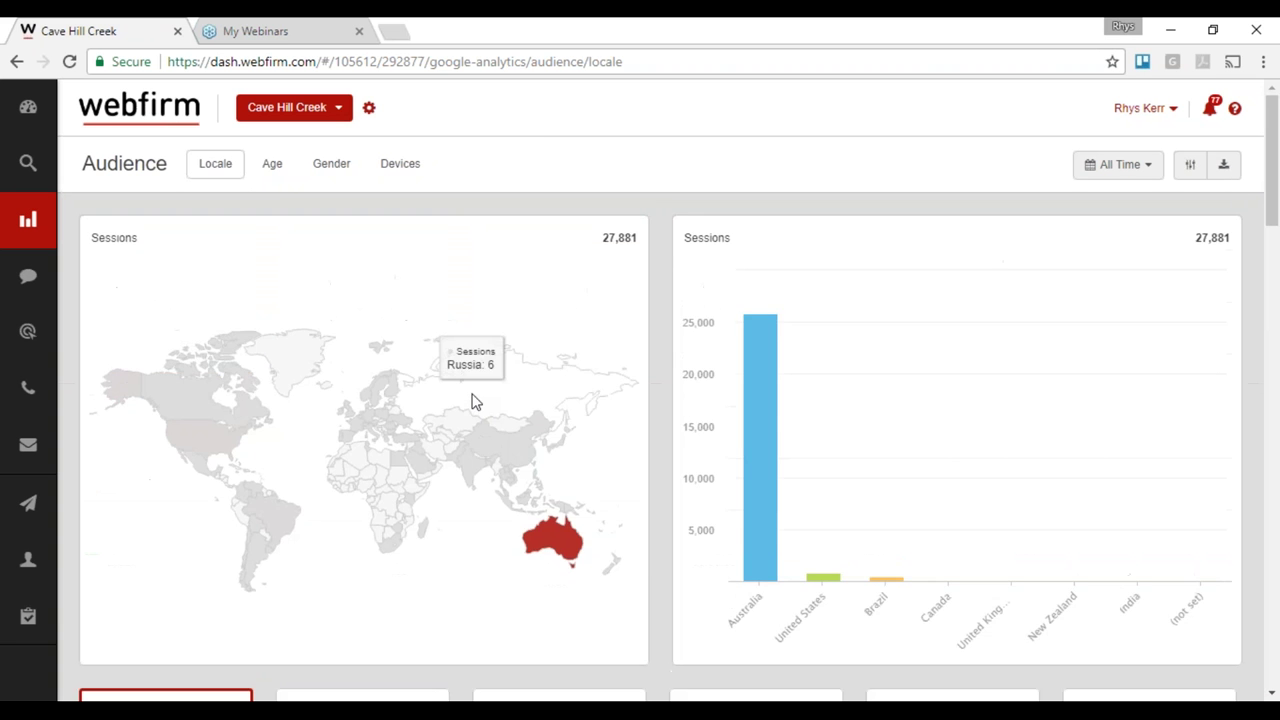
pyautogui.click(271, 166)
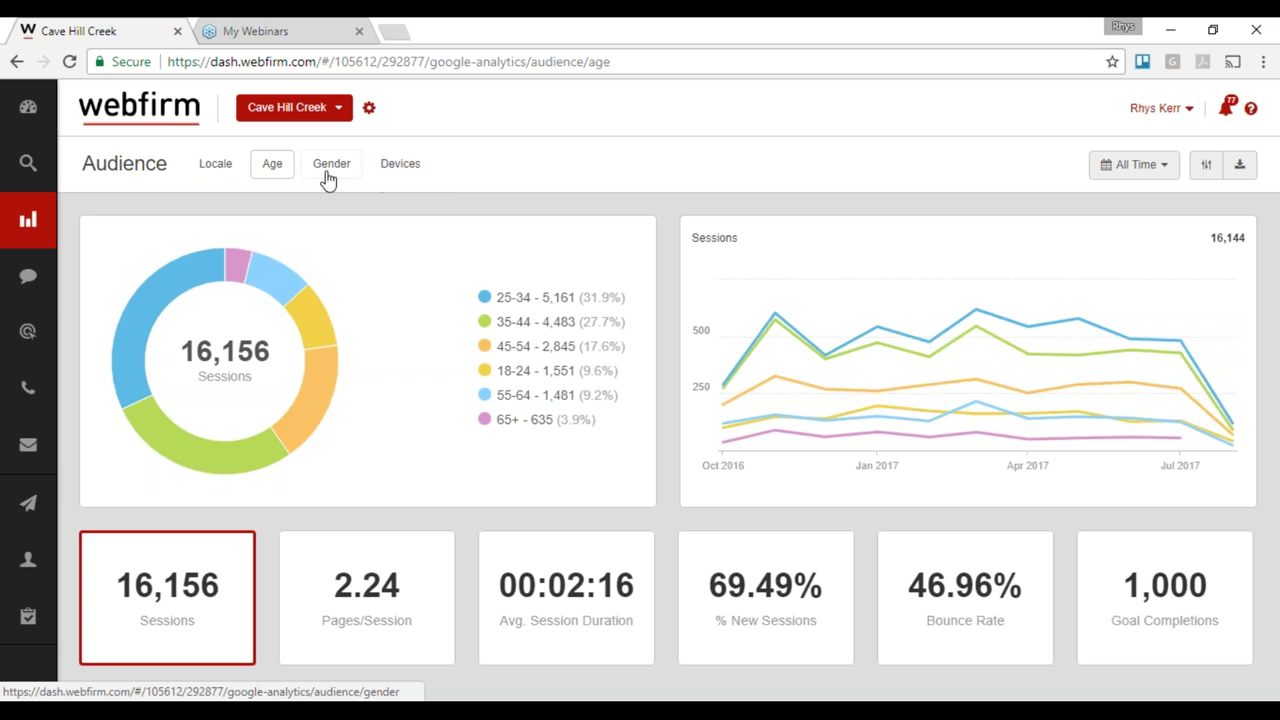
# Step: View the Devices breakdown of the audience and open the Analytics Conversions report
pyautogui.click(395, 165)
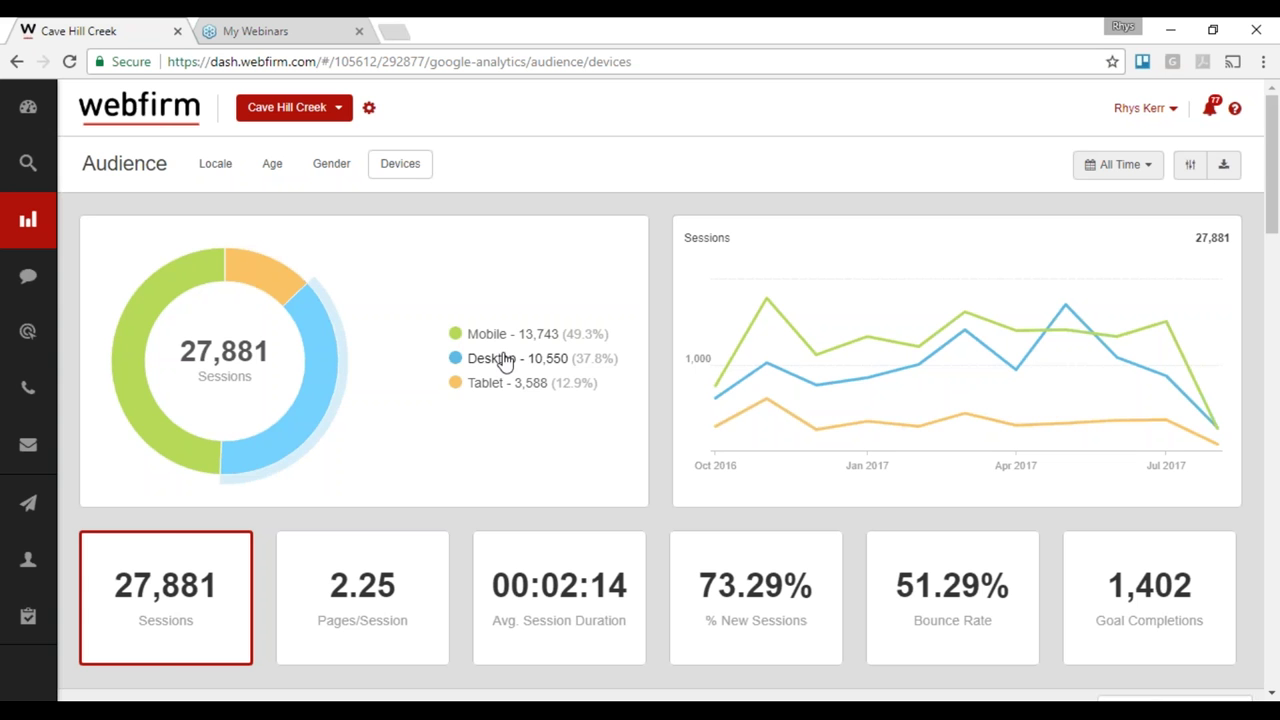
pyautogui.moveTo(26, 277)
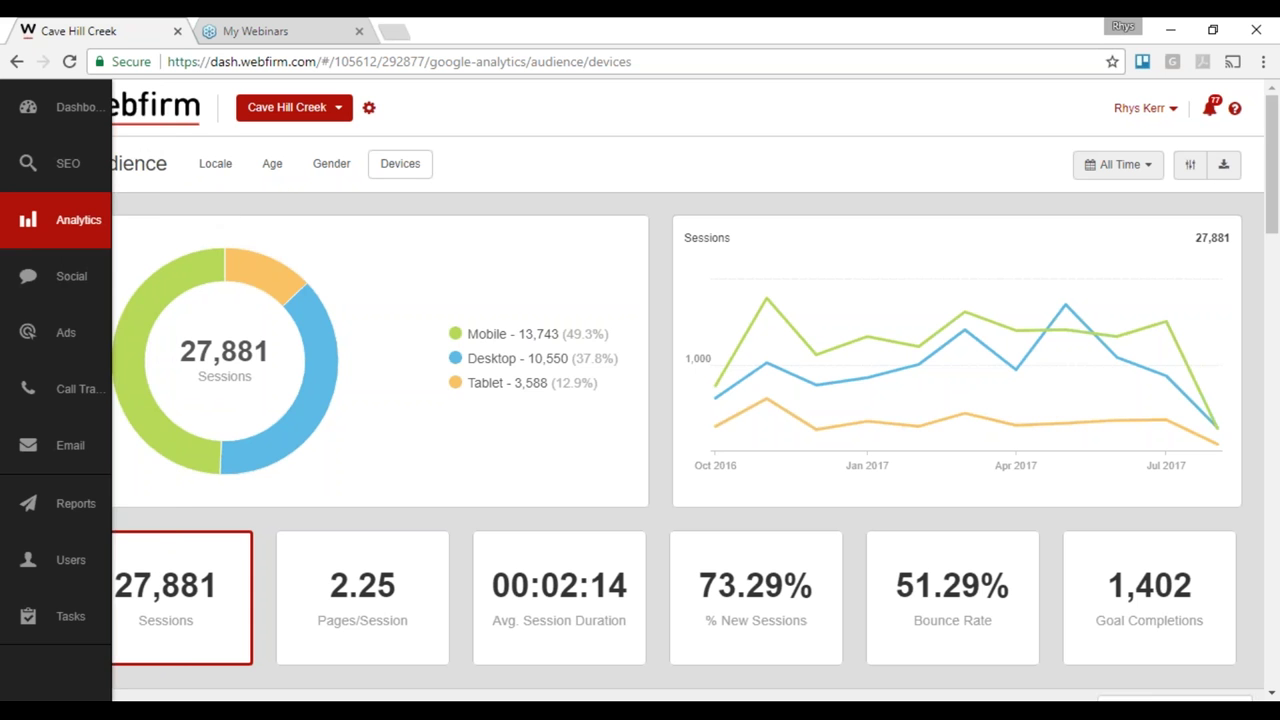
pyautogui.click(84, 222)
pyautogui.click(72, 336)
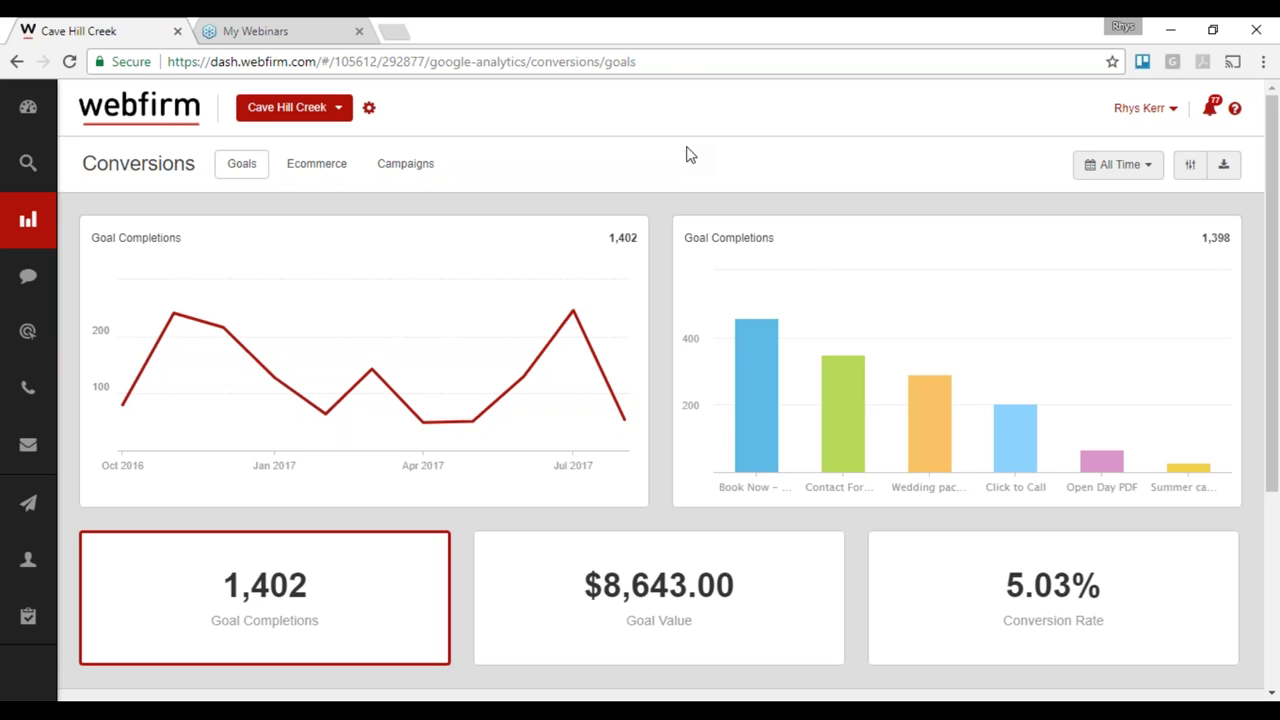
# Step: Examine the goal completions trend, the bars for each goal, the summary figures and the goals table
pyautogui.moveTo(783, 377)
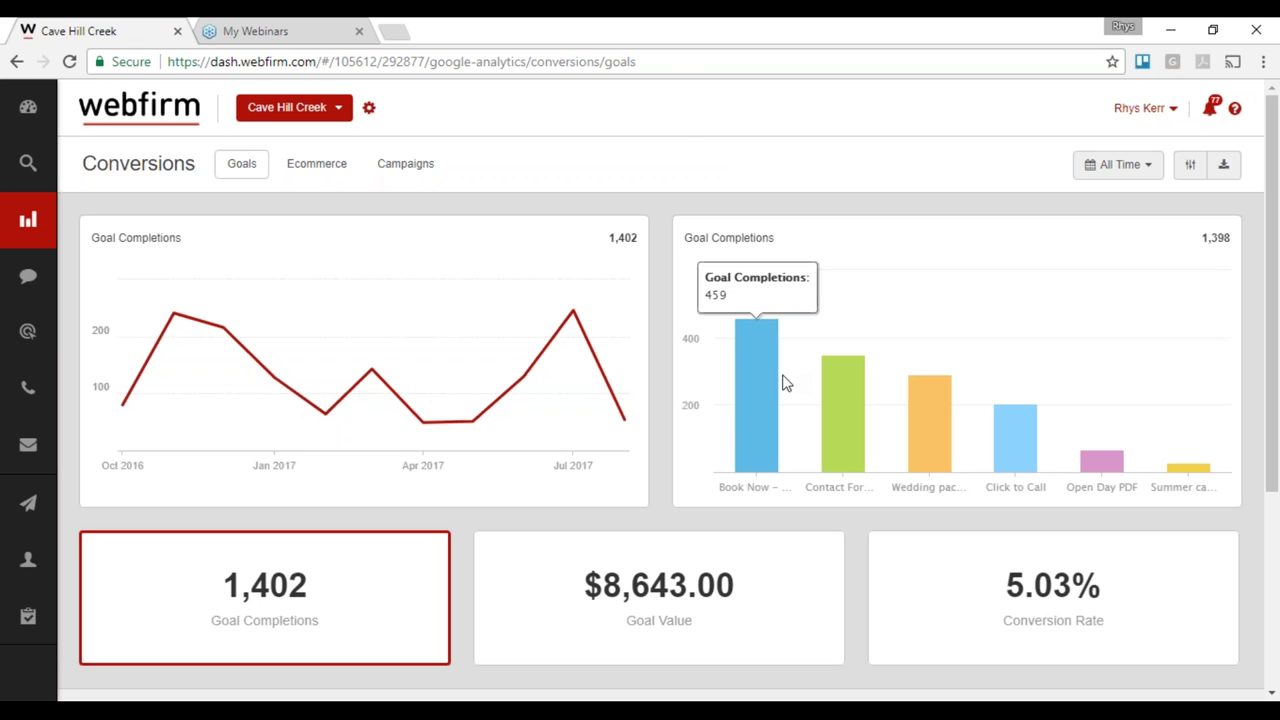
pyautogui.moveTo(837, 395)
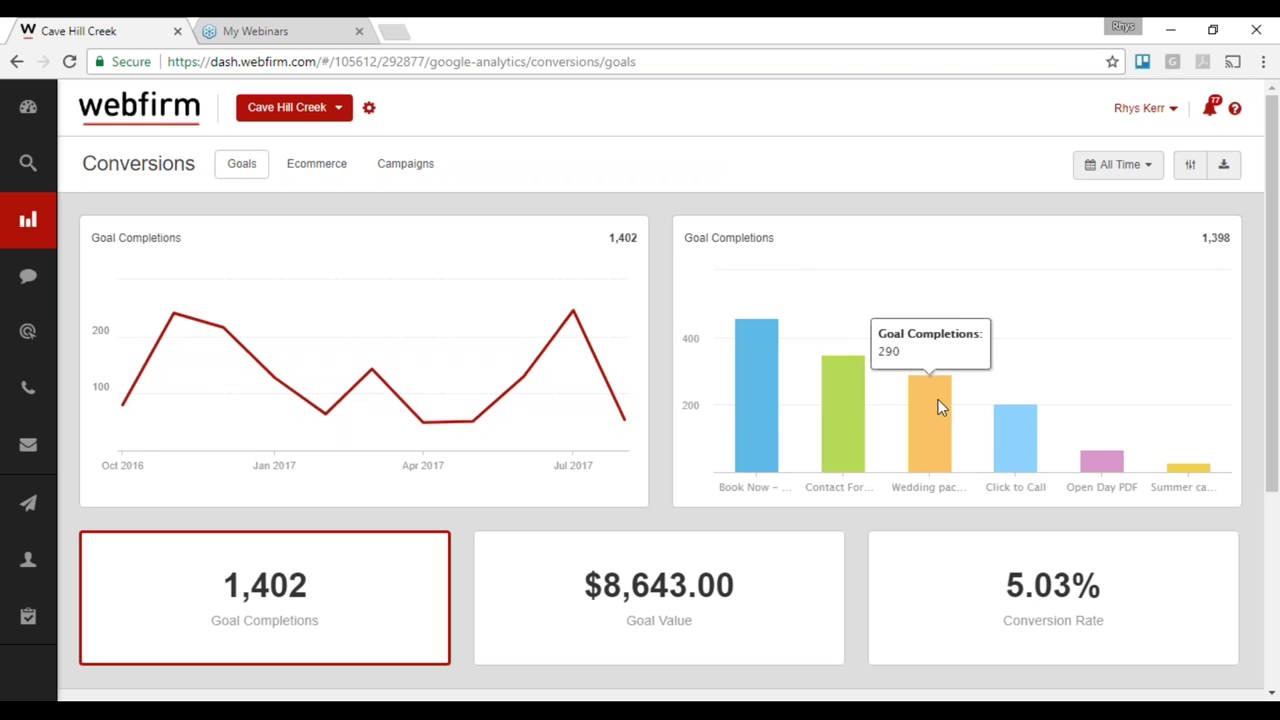
pyautogui.moveTo(1020, 418)
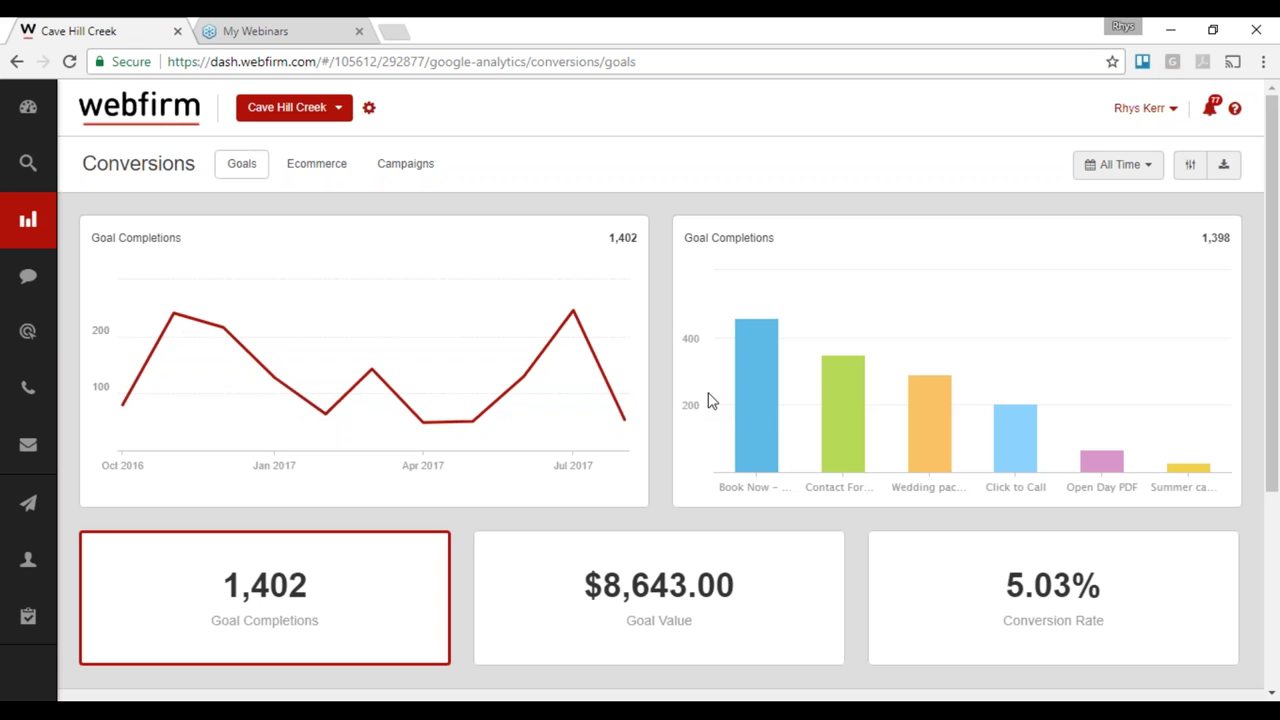
pyautogui.moveTo(721, 398)
pyautogui.scroll(-3, 665, 490)
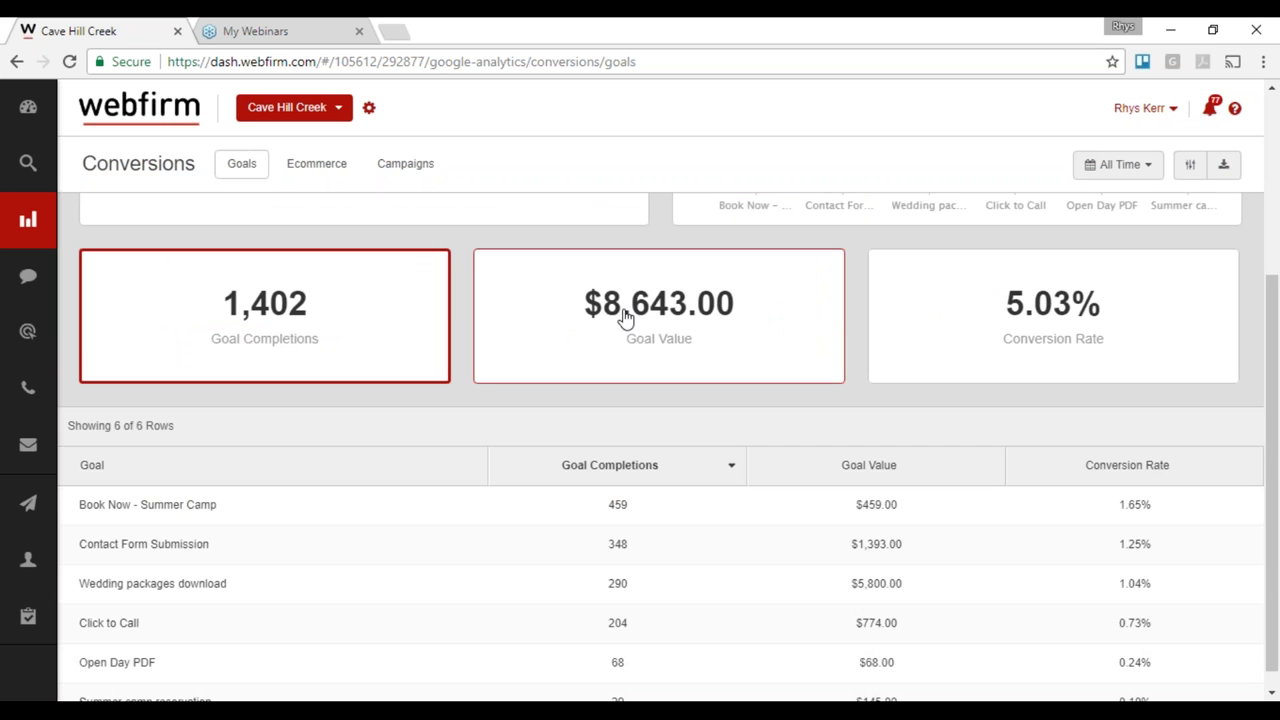
pyautogui.scroll(2, 600, 357)
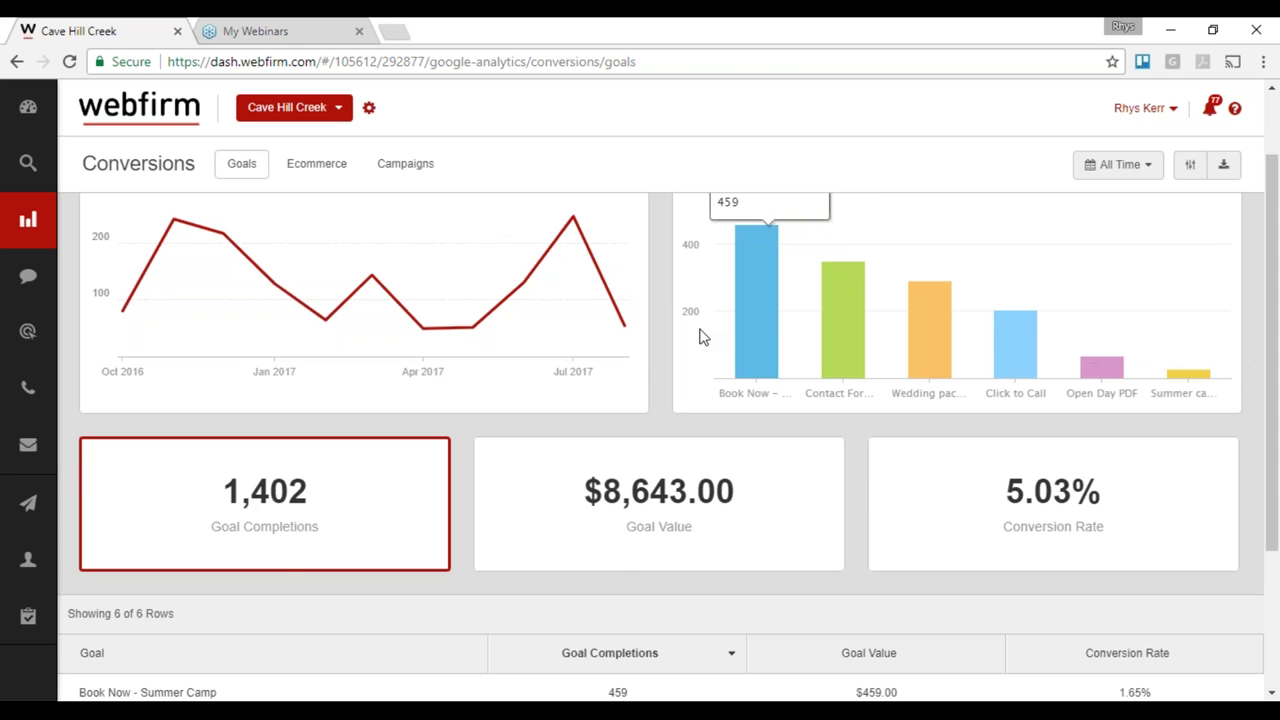
pyautogui.scroll(1, 652, 362)
pyautogui.scroll(-2, 653, 360)
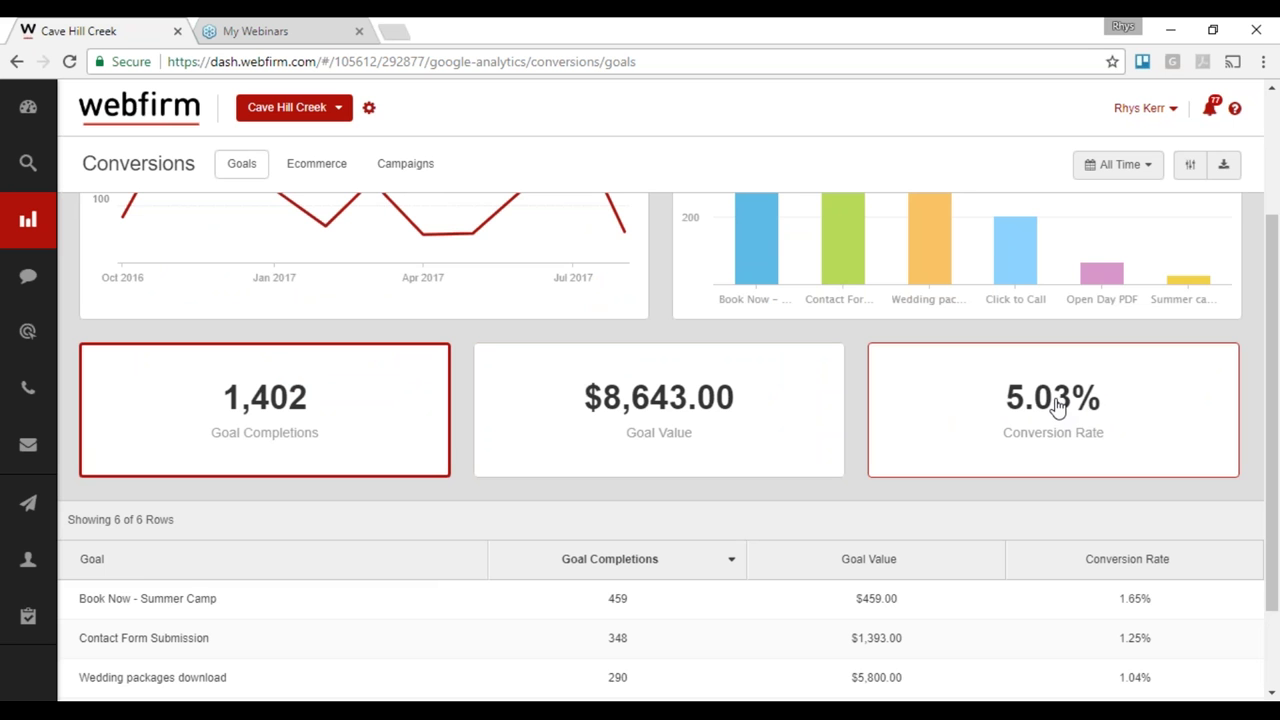
pyautogui.scroll(-2, 1020, 423)
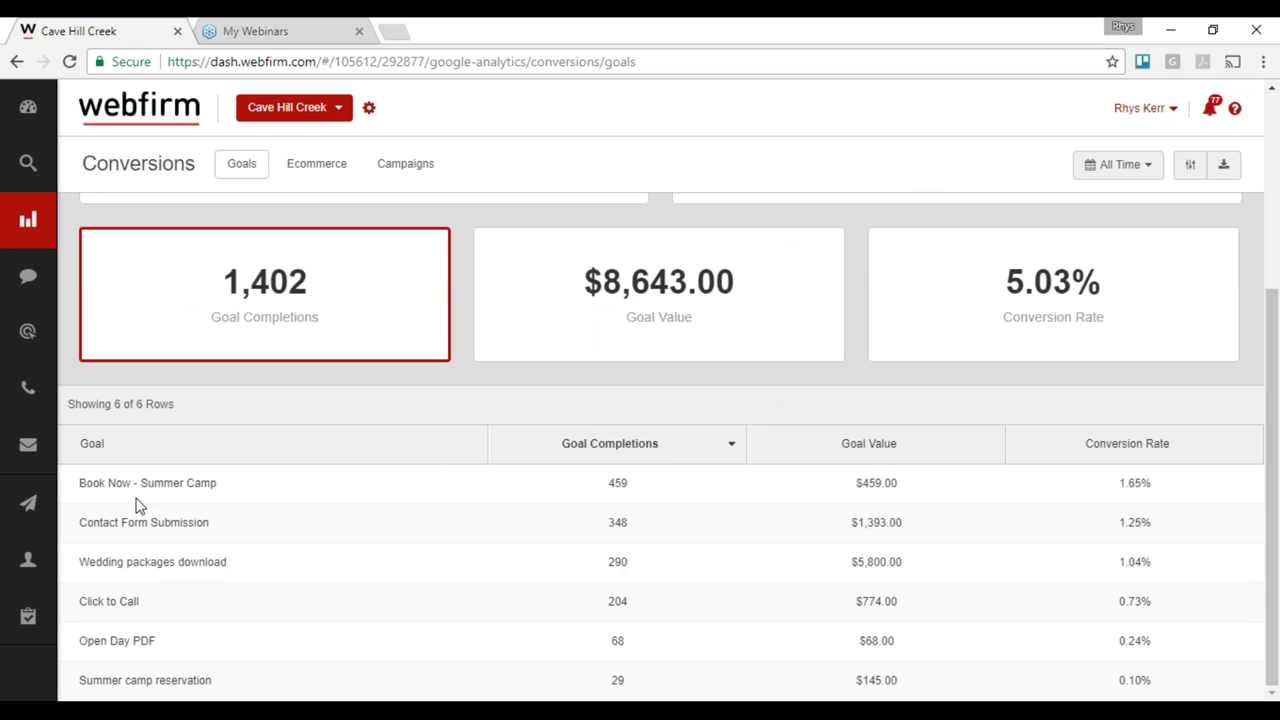
# Step: Highlight the Book Now - Summer Camp and Wedding packages download goals in the goals table
pyautogui.moveTo(78, 486); pyautogui.dragTo(231, 481)
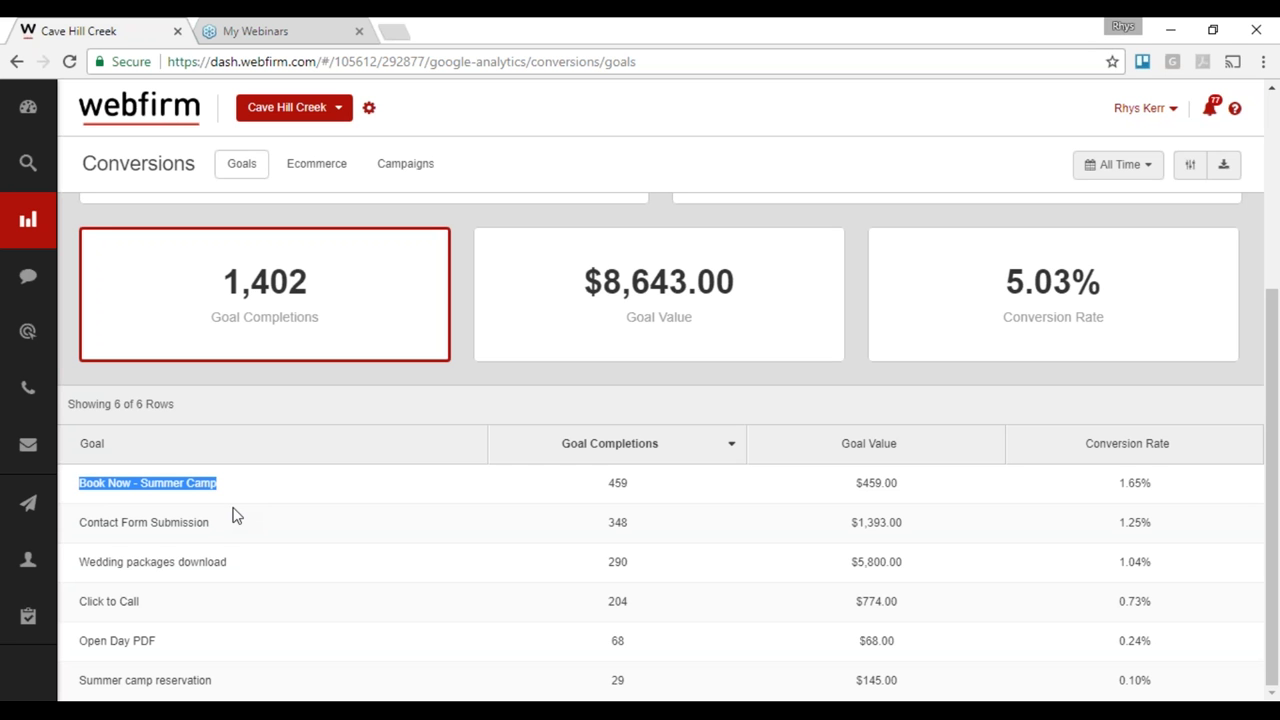
pyautogui.moveTo(76, 564)
pyautogui.mouseDown()
pyautogui.moveTo(240, 549)
pyautogui.moveTo(260, 569)
pyautogui.moveTo(76, 575)
pyautogui.mouseUp()
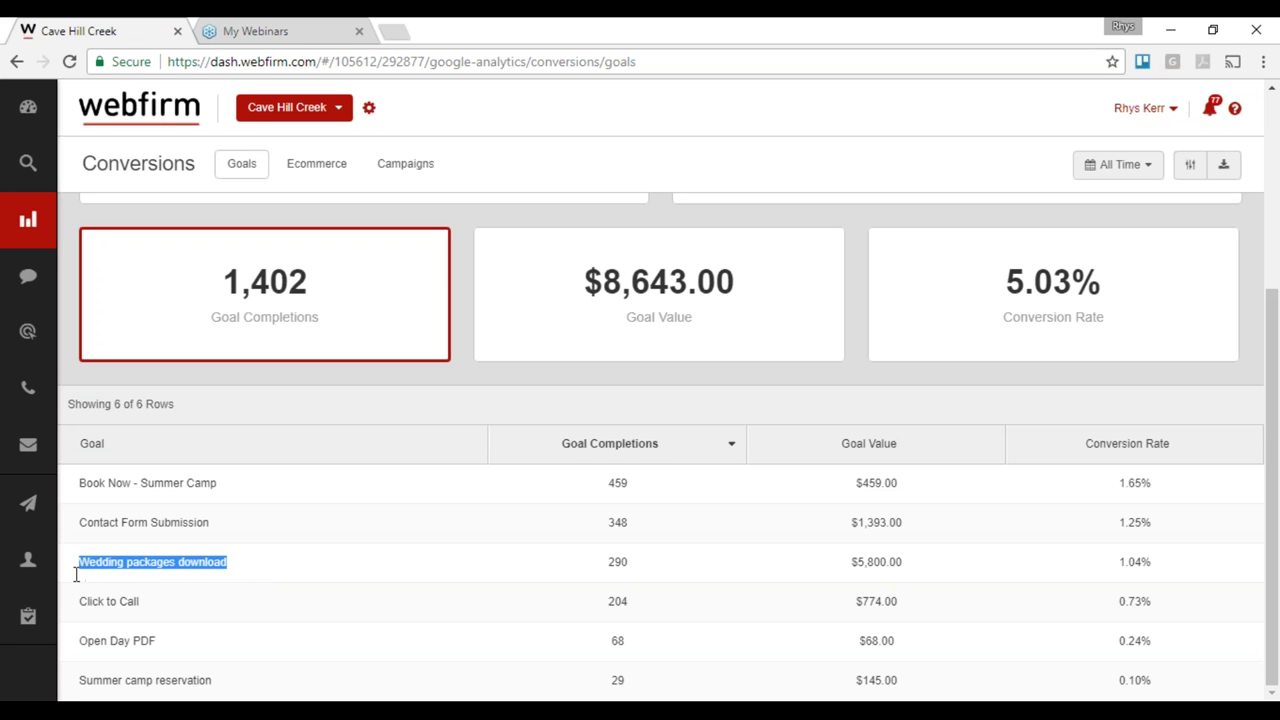
pyautogui.click(80, 566)
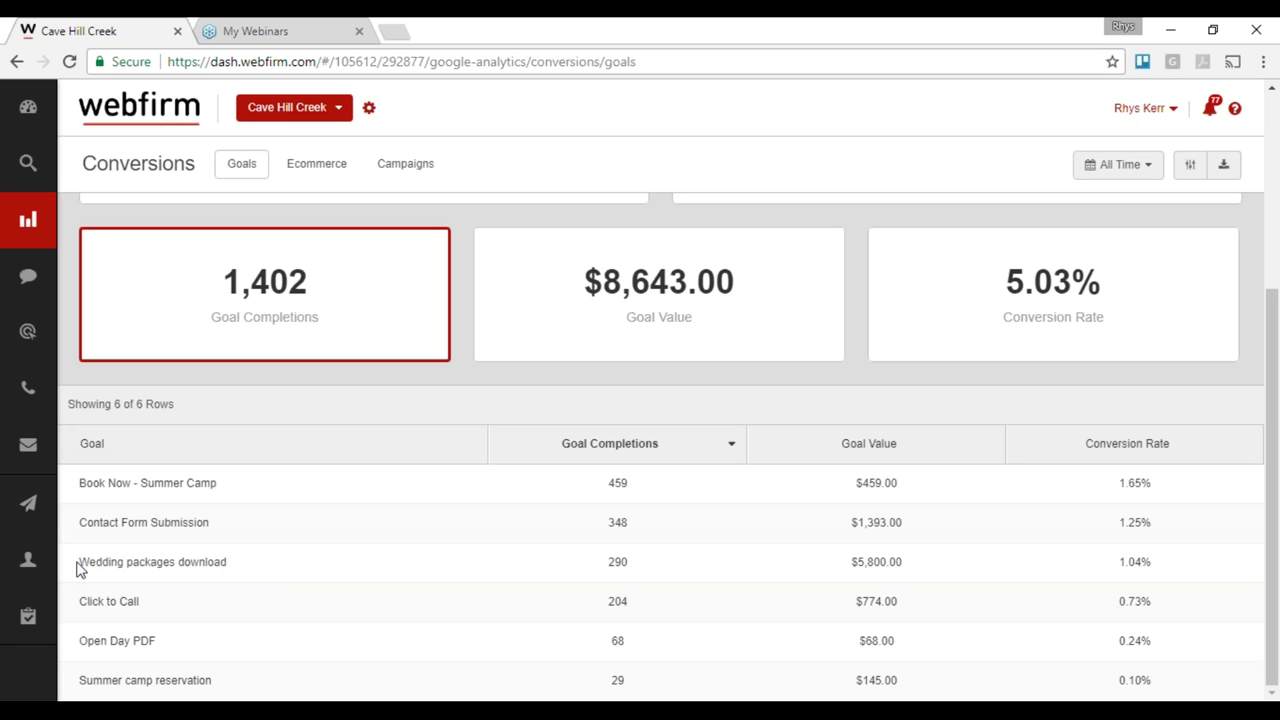
pyautogui.moveTo(80, 568); pyautogui.dragTo(255, 567)
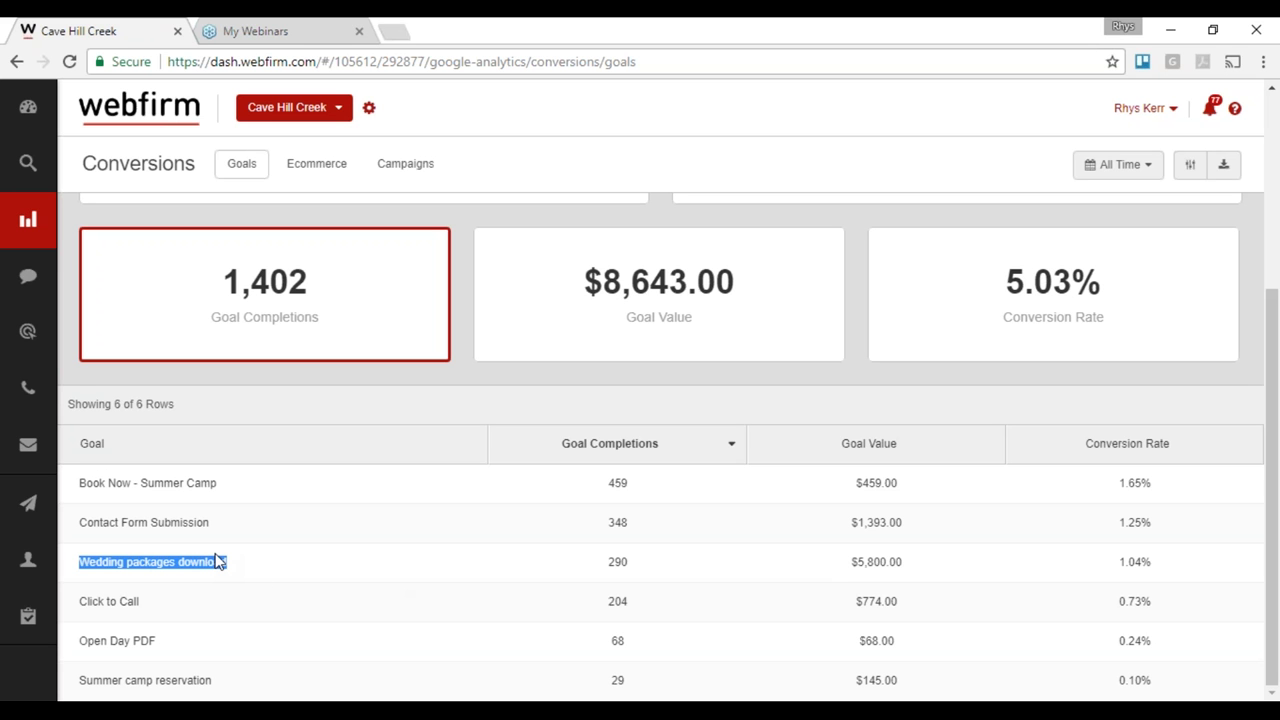
pyautogui.moveTo(77, 484); pyautogui.dragTo(246, 481)
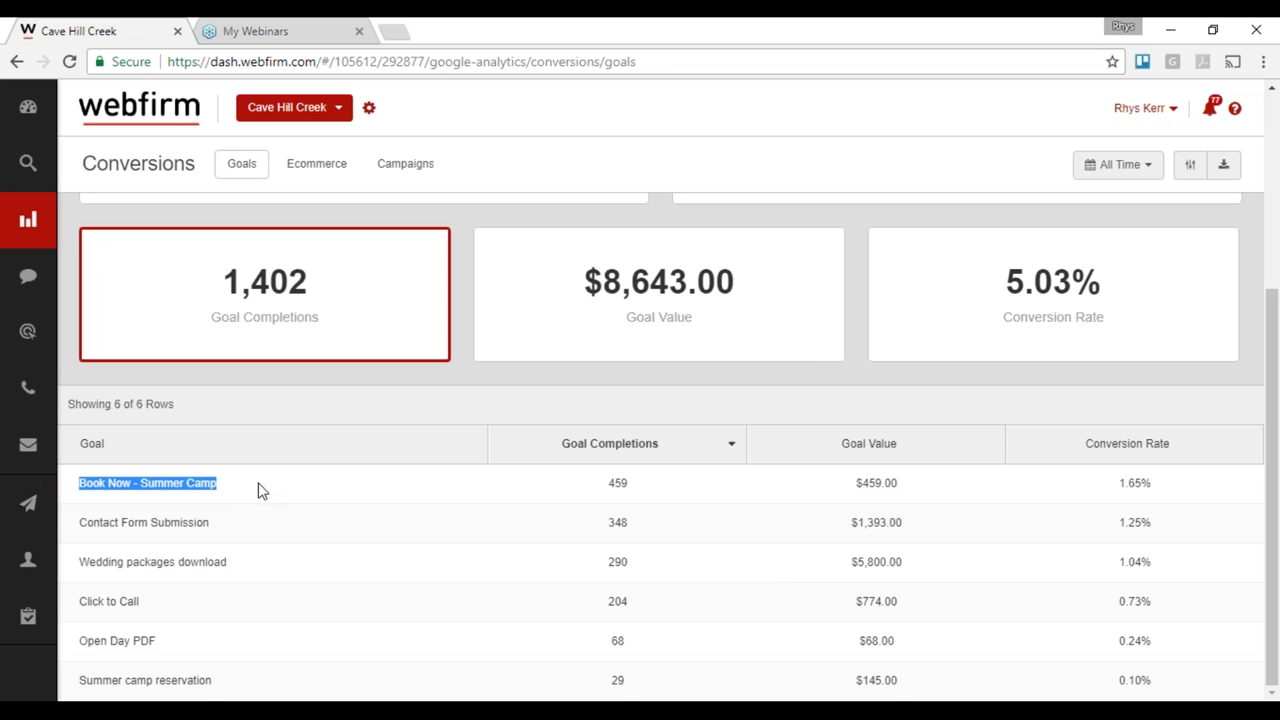
# Step: View the Ecommerce conversions and open the Social Overview report
pyautogui.scroll(3, 112, 444)
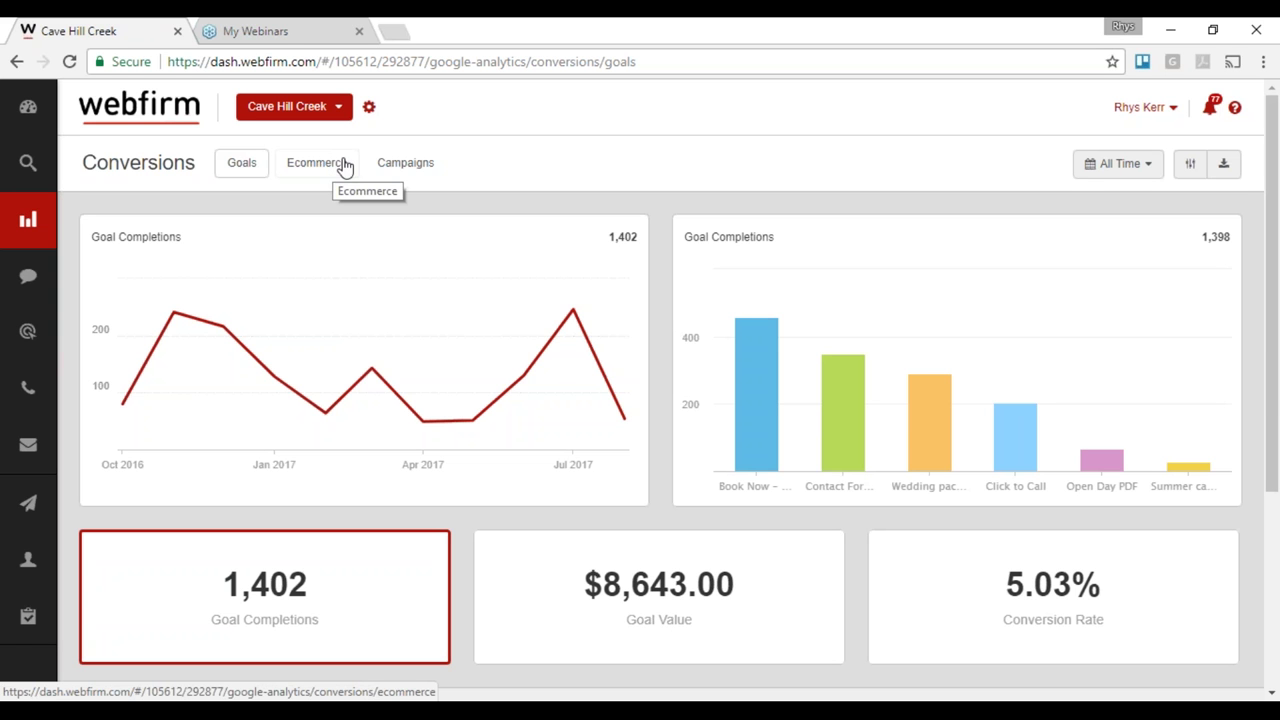
pyautogui.click(313, 166)
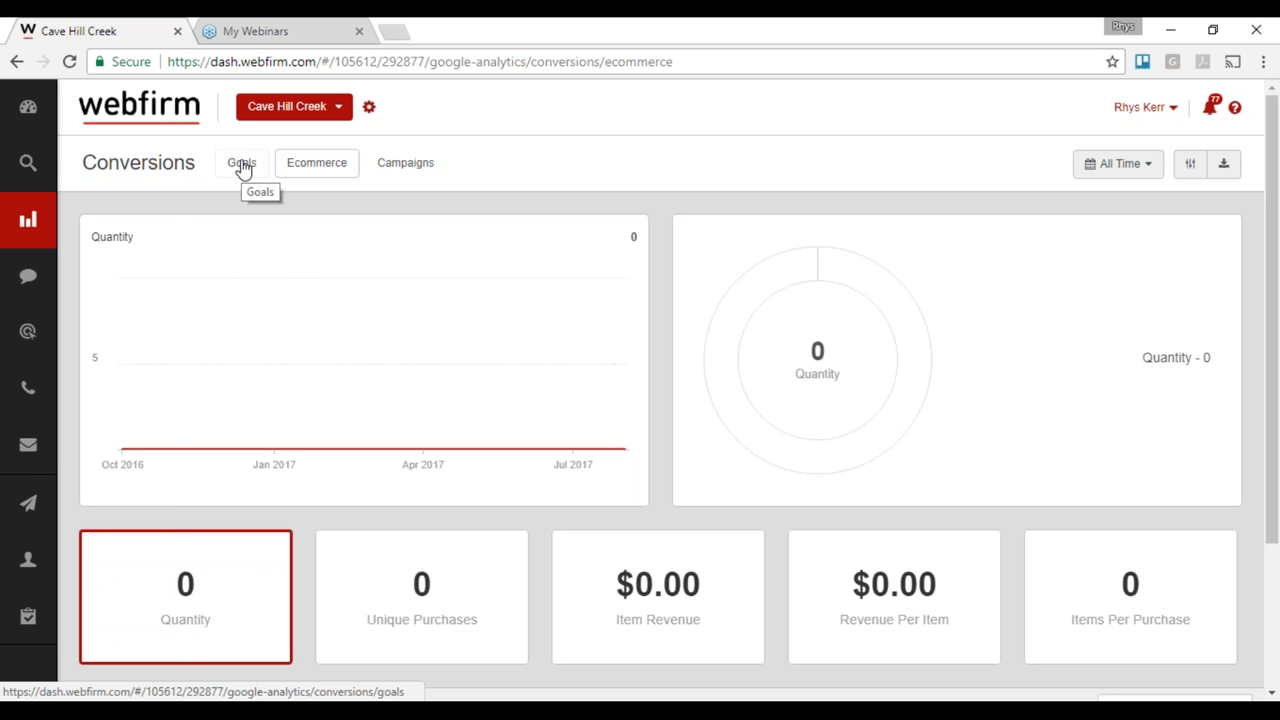
pyautogui.moveTo(40, 223)
pyautogui.click(78, 285)
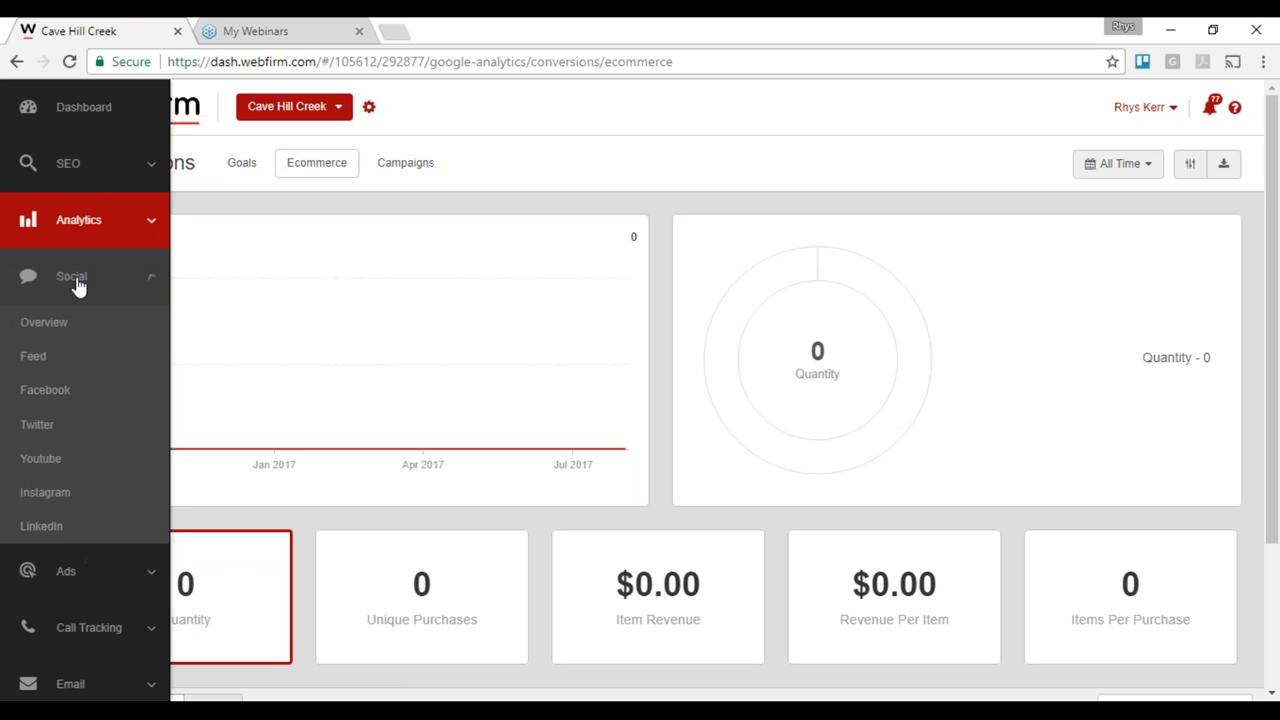
pyautogui.click(52, 324)
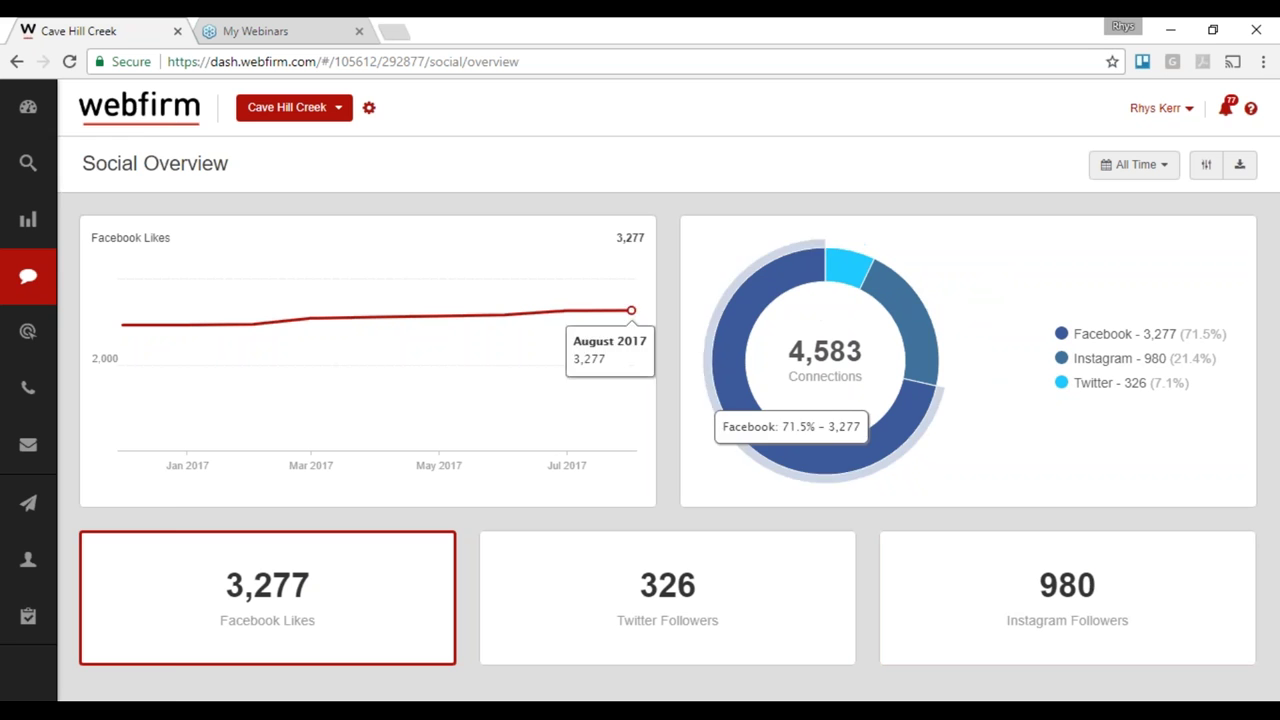
# Step: Open the Facebook Likes report and examine its audience growth, age, gender, country, city and language breakdowns
pyautogui.click(44, 280)
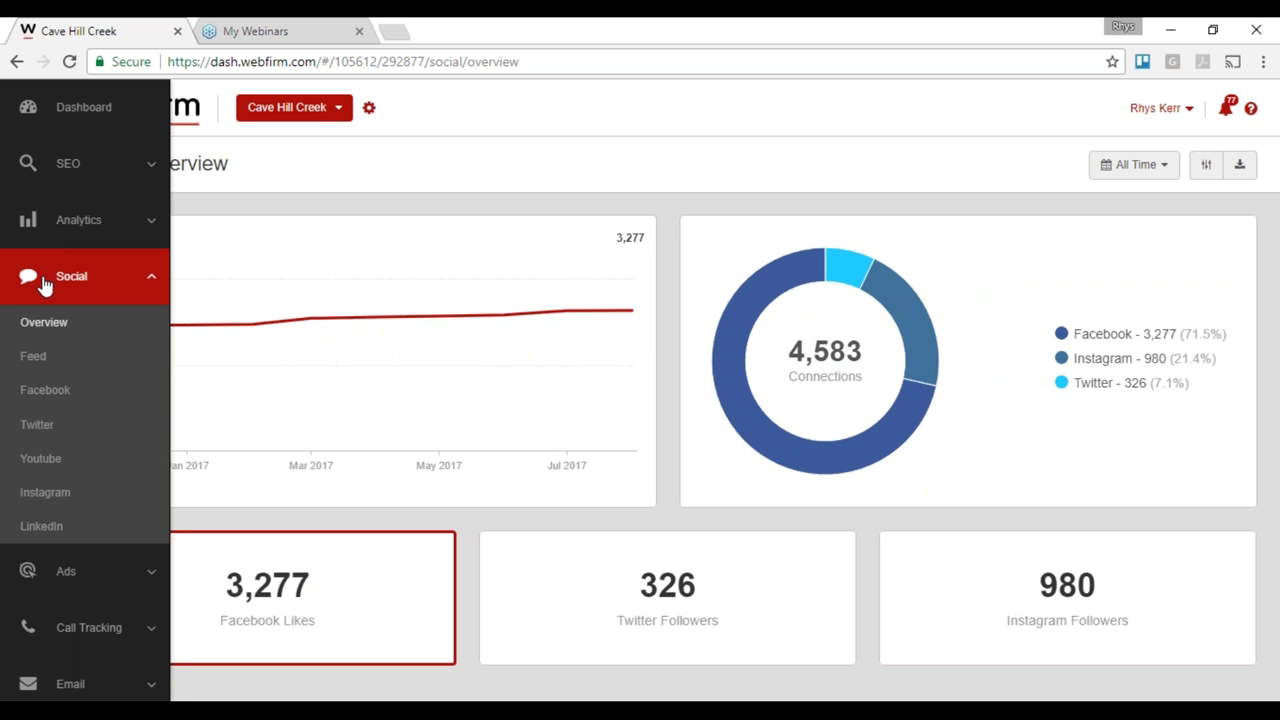
pyautogui.click(58, 390)
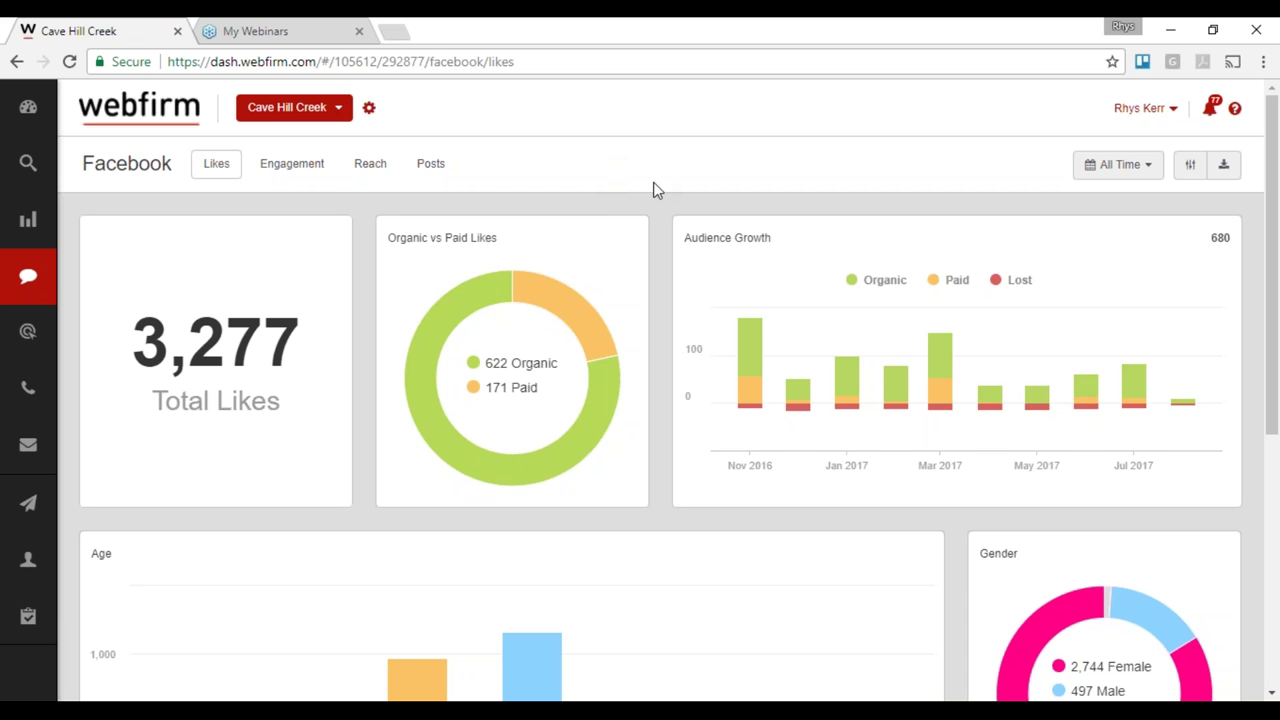
pyautogui.scroll(-3, 651, 190)
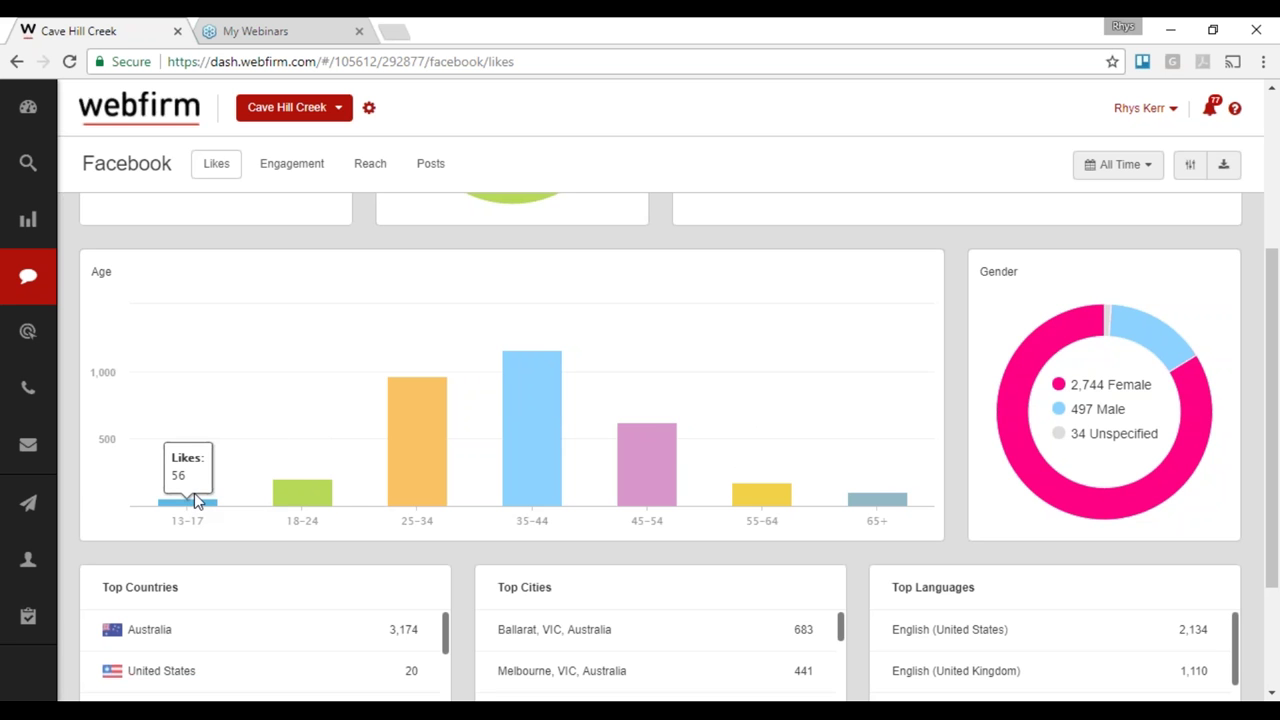
pyautogui.scroll(-2, 320, 440)
pyautogui.scroll(-3, 254, 440)
pyautogui.scroll(3, 228, 520)
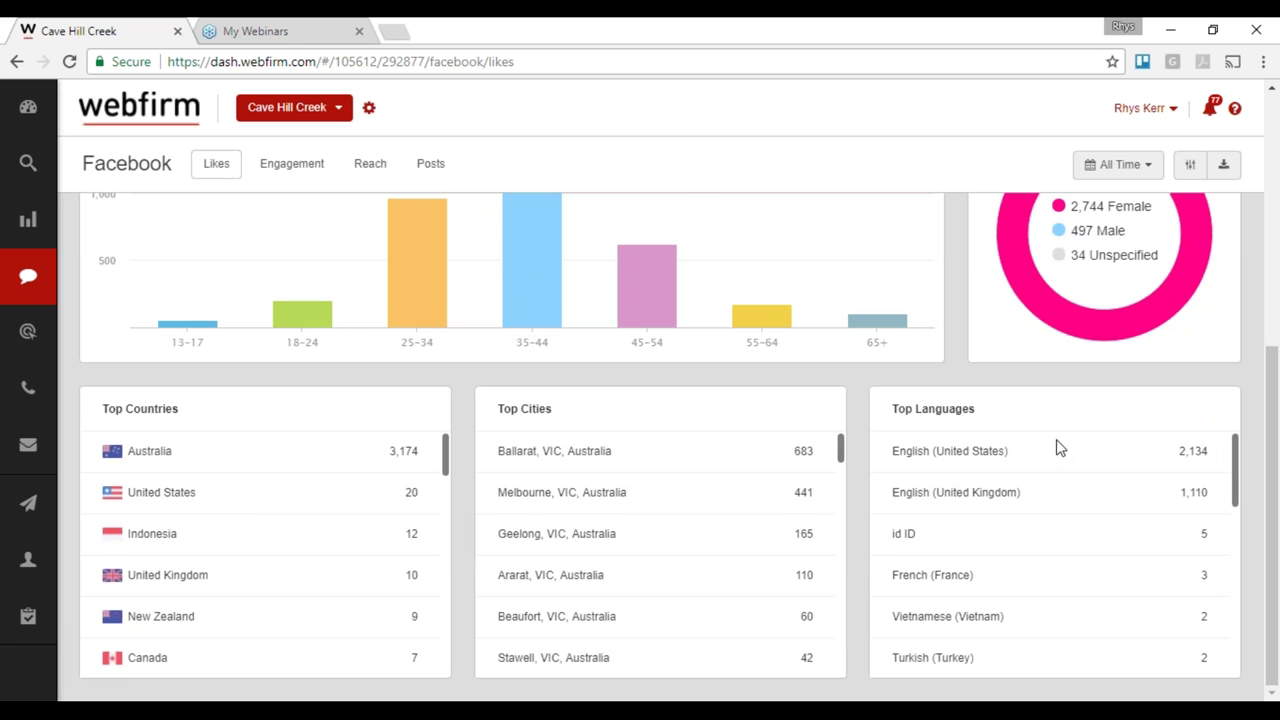
pyautogui.scroll(5, 968, 424)
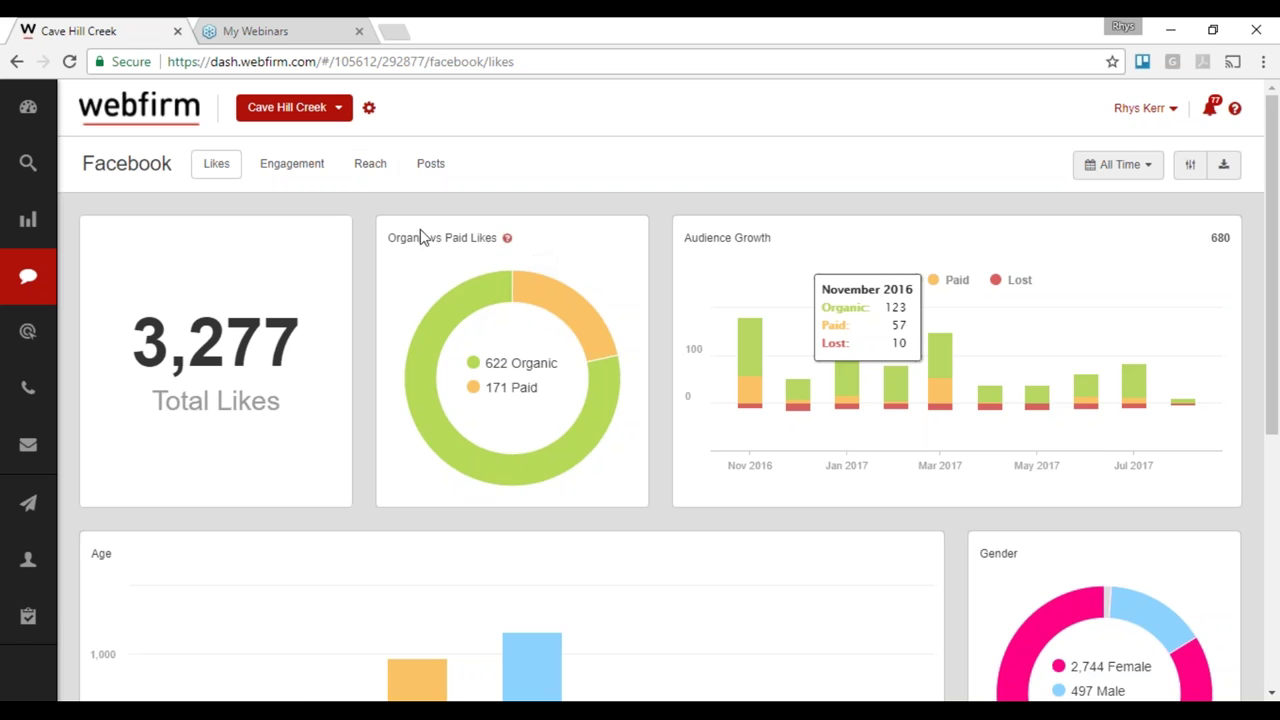
# Step: Open the Facebook Posts report and look through the posts with their comments, likes, reach and clicks
pyautogui.click(430, 165)
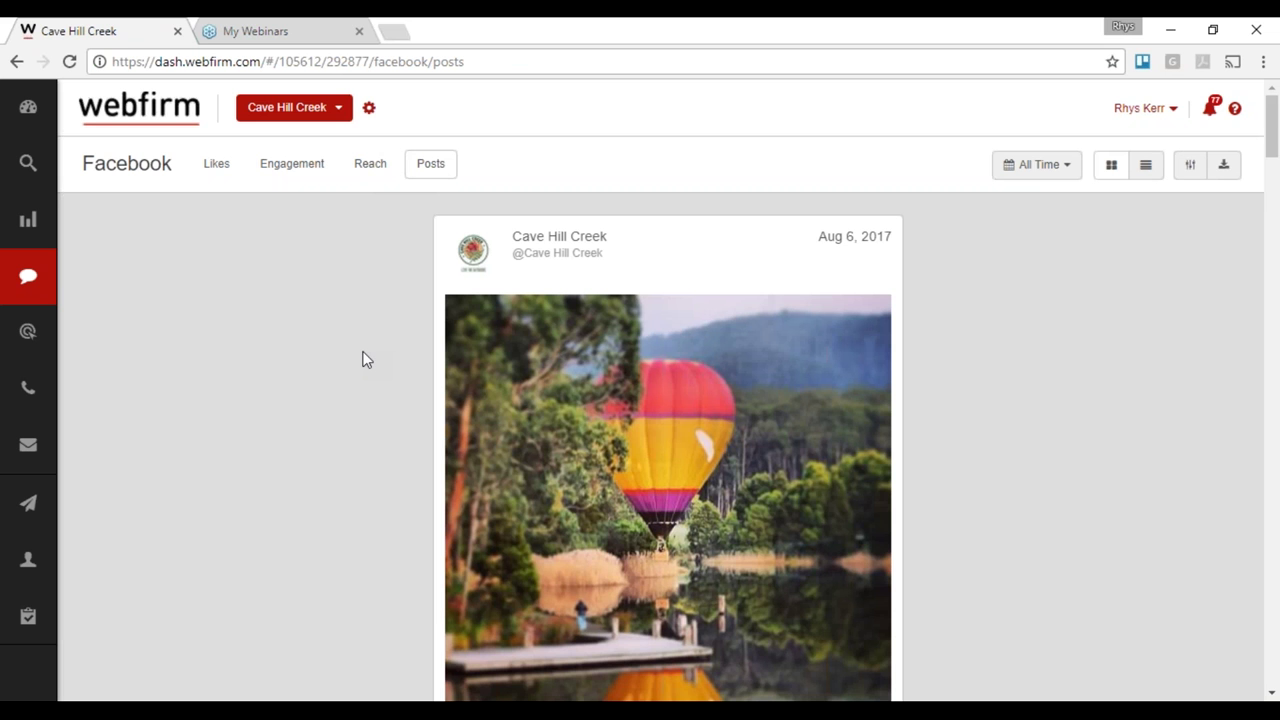
pyautogui.scroll(-2, 364, 362)
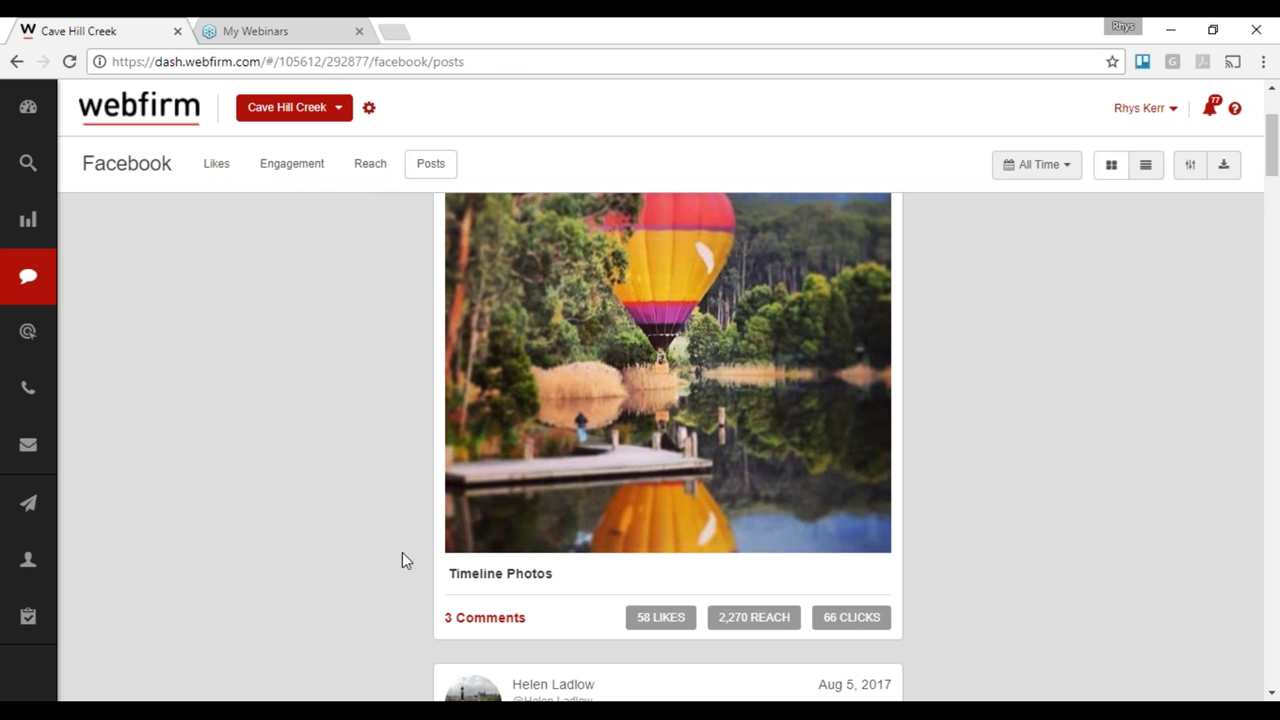
pyautogui.scroll(-5, 360, 500)
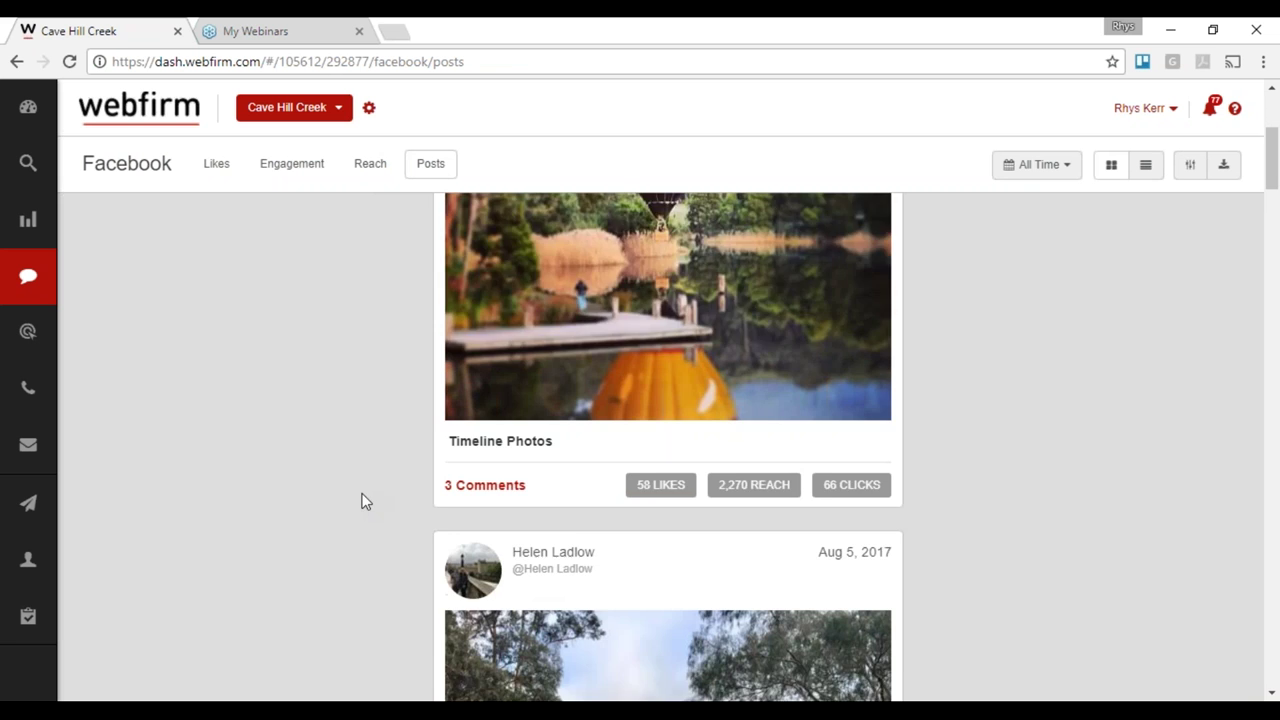
pyautogui.scroll(-10, 288, 464)
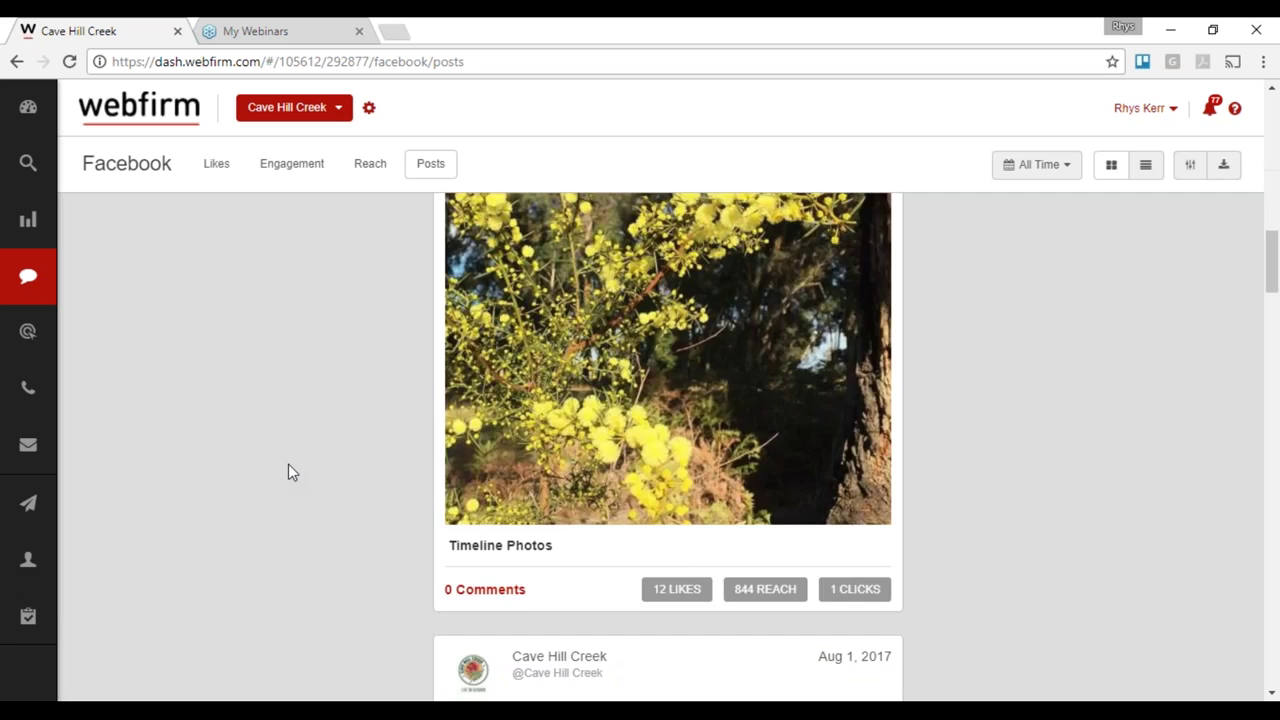
pyautogui.scroll(10, 294, 454)
pyautogui.scroll(5, 296, 451)
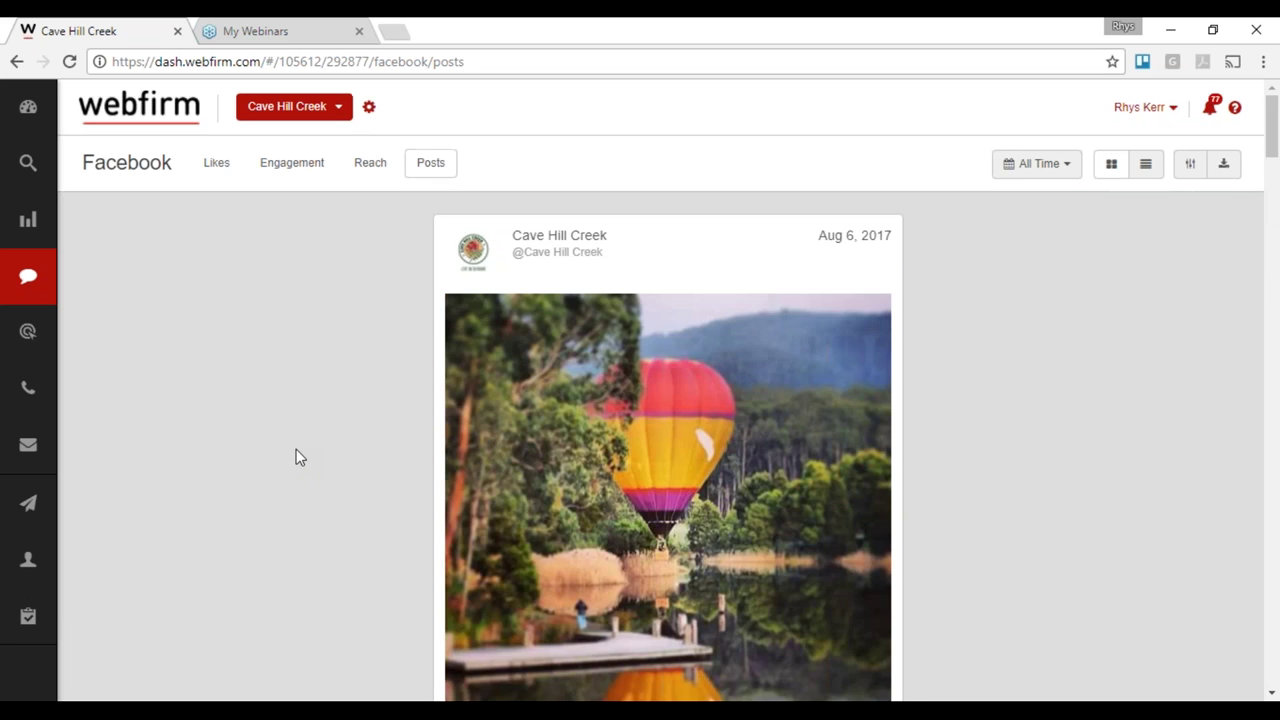
pyautogui.scroll(-12, 296, 451)
pyautogui.scroll(-15, 322, 449)
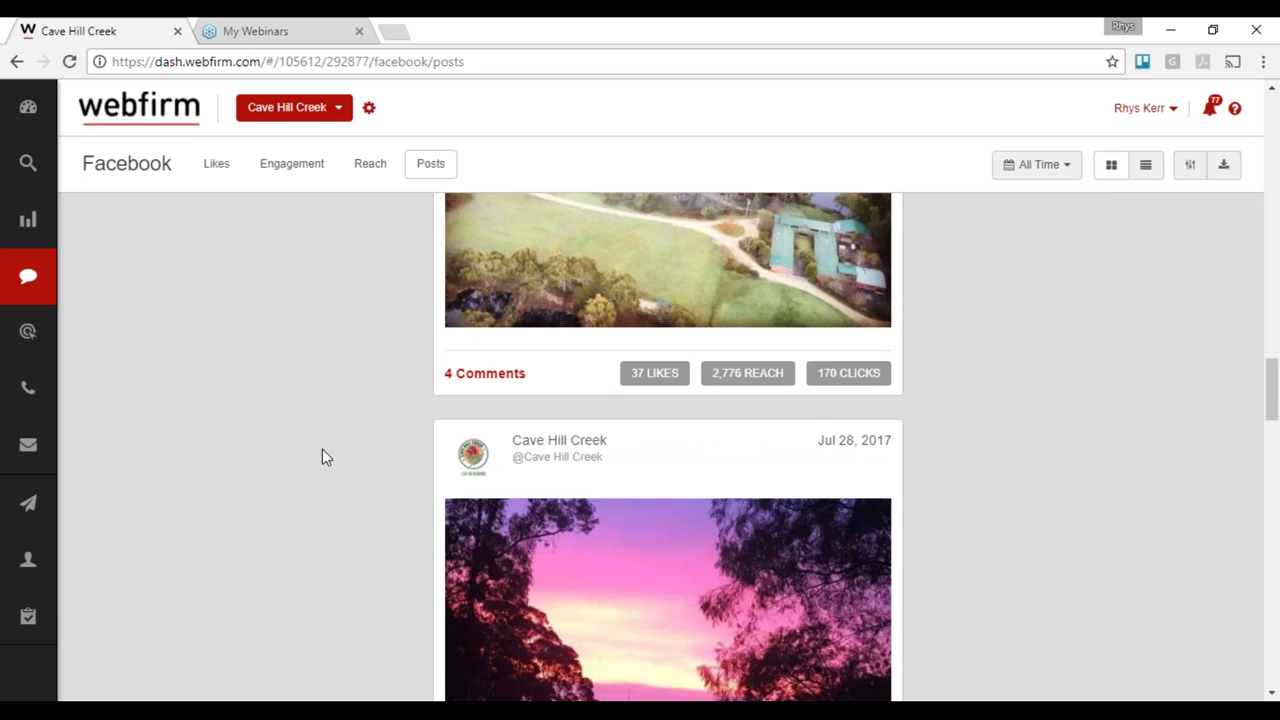
pyautogui.scroll(4, 322, 449)
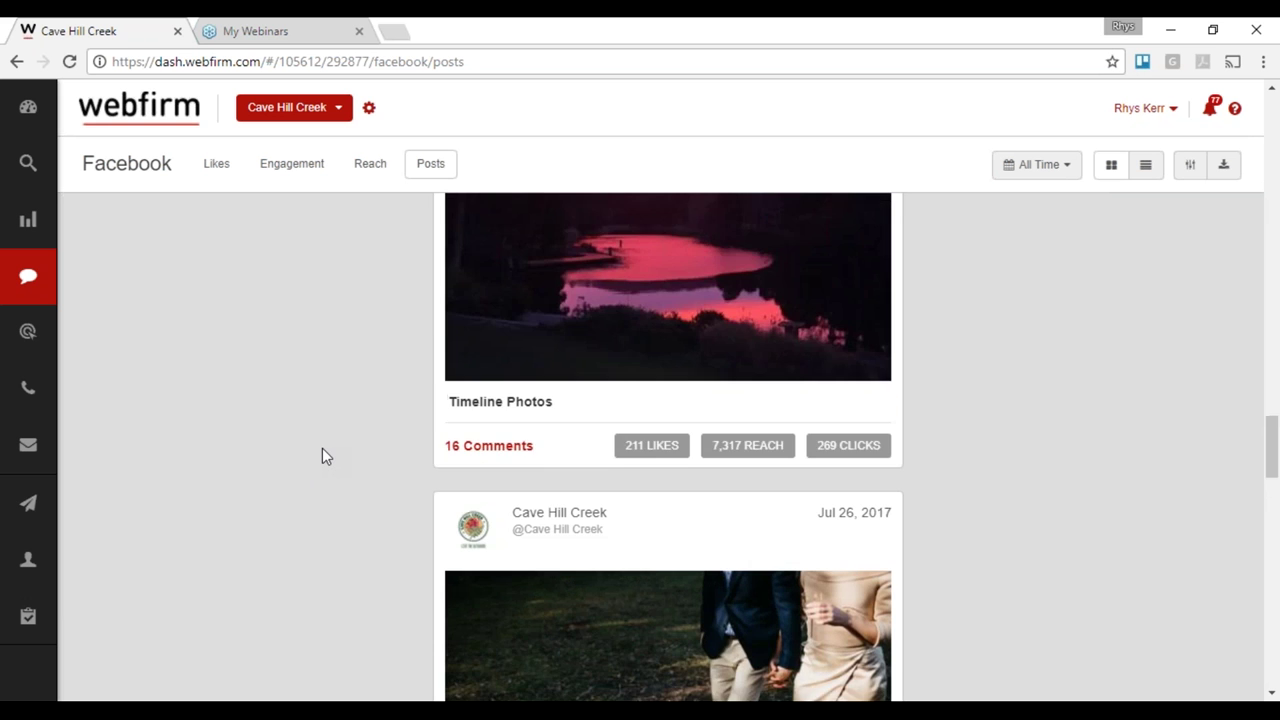
pyautogui.scroll(-3, 322, 449)
pyautogui.scroll(1, 321, 447)
pyautogui.scroll(20, 321, 446)
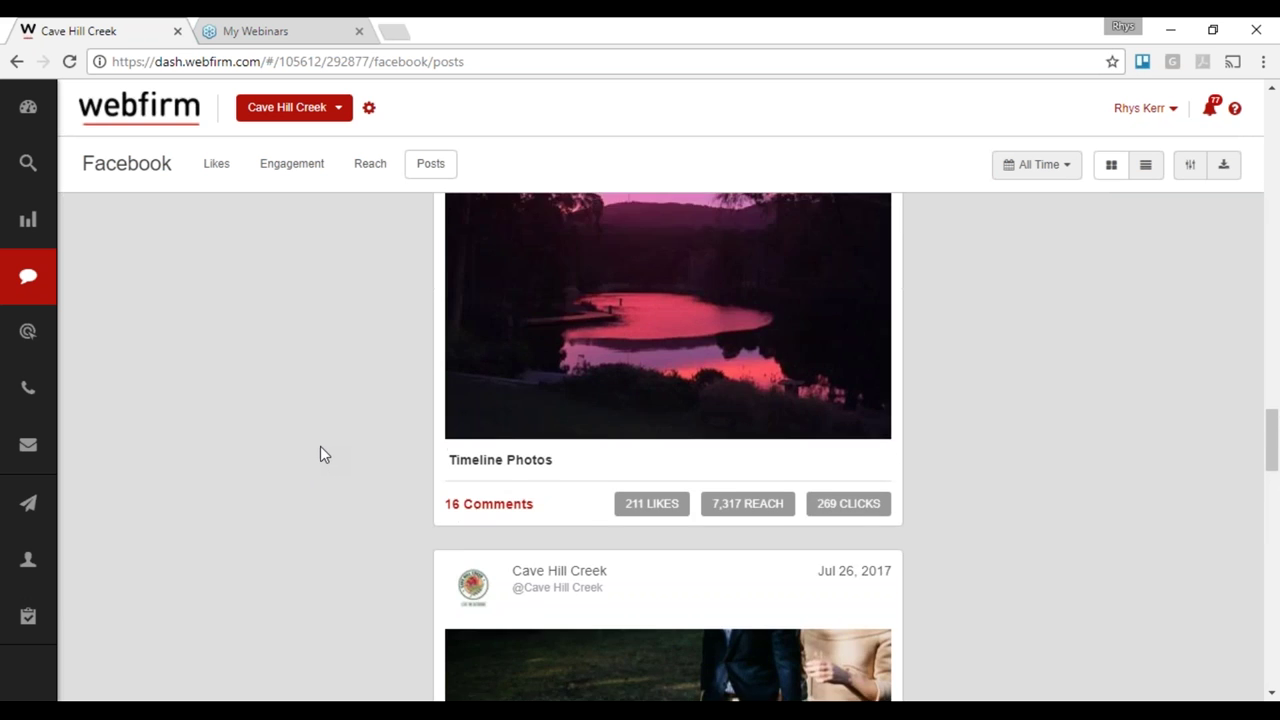
pyautogui.scroll(2, 321, 447)
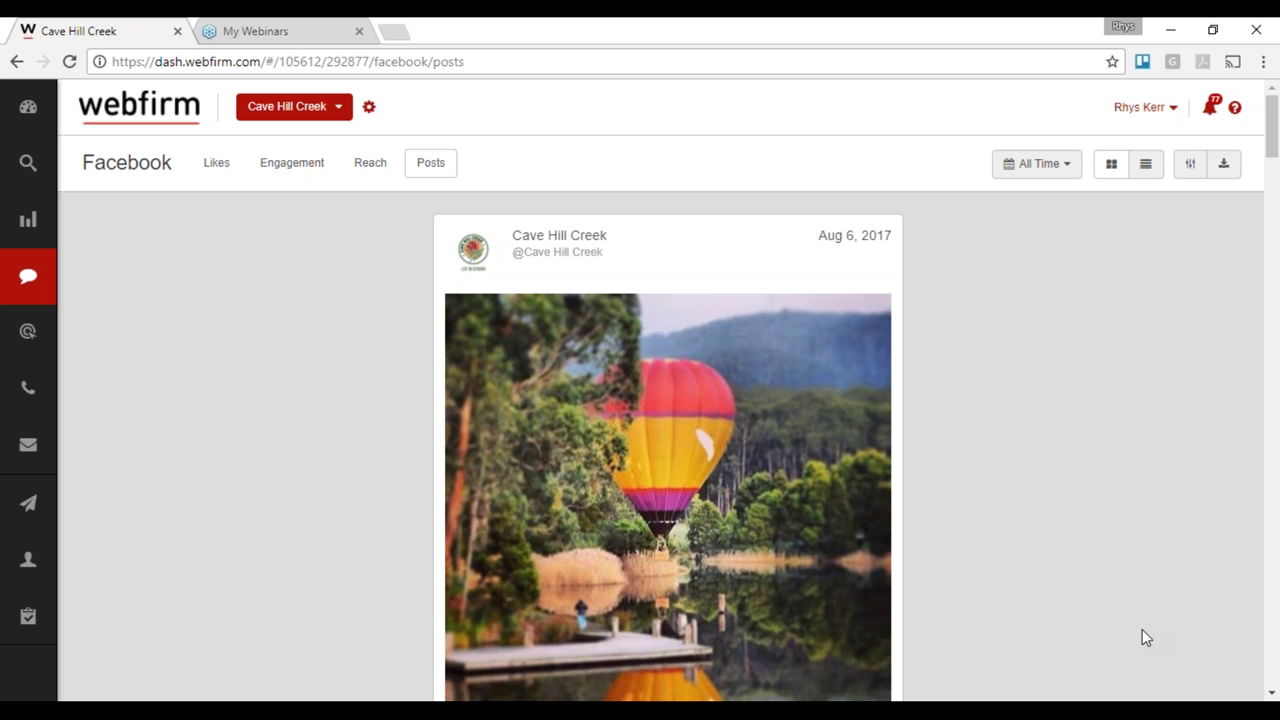
pyautogui.scroll(-12, 1104, 649)
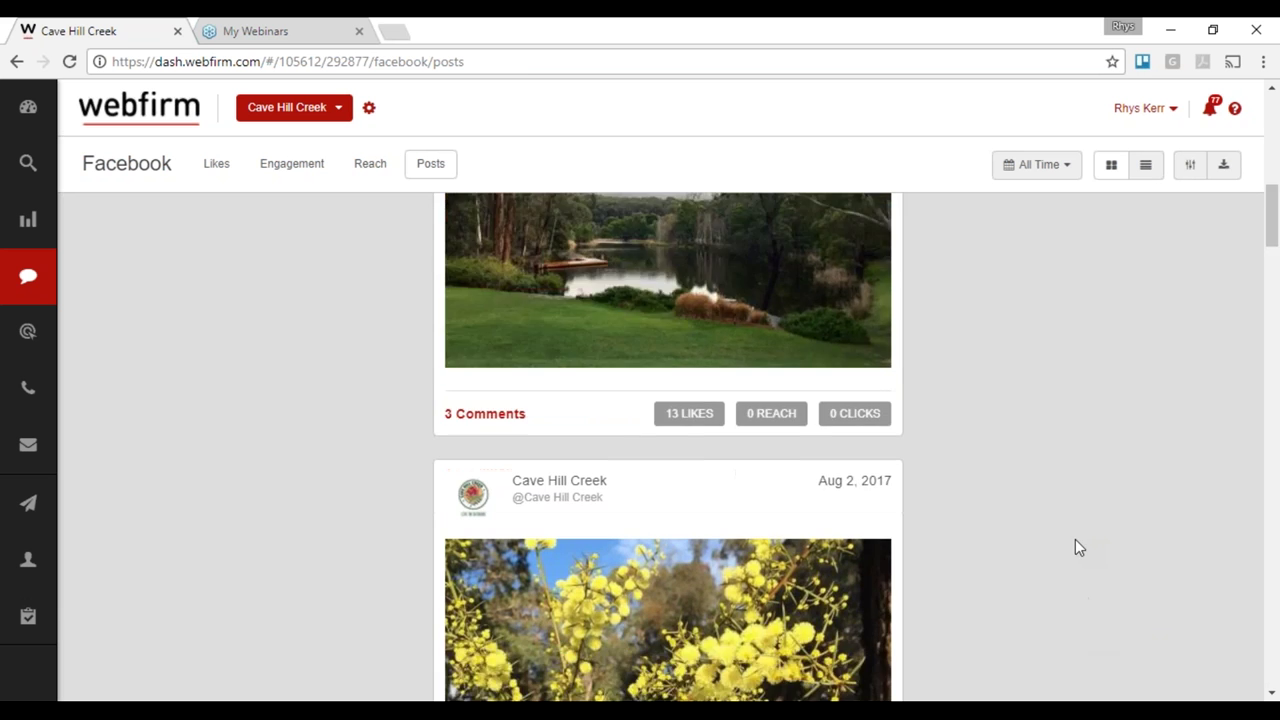
pyautogui.scroll(-3, 1111, 443)
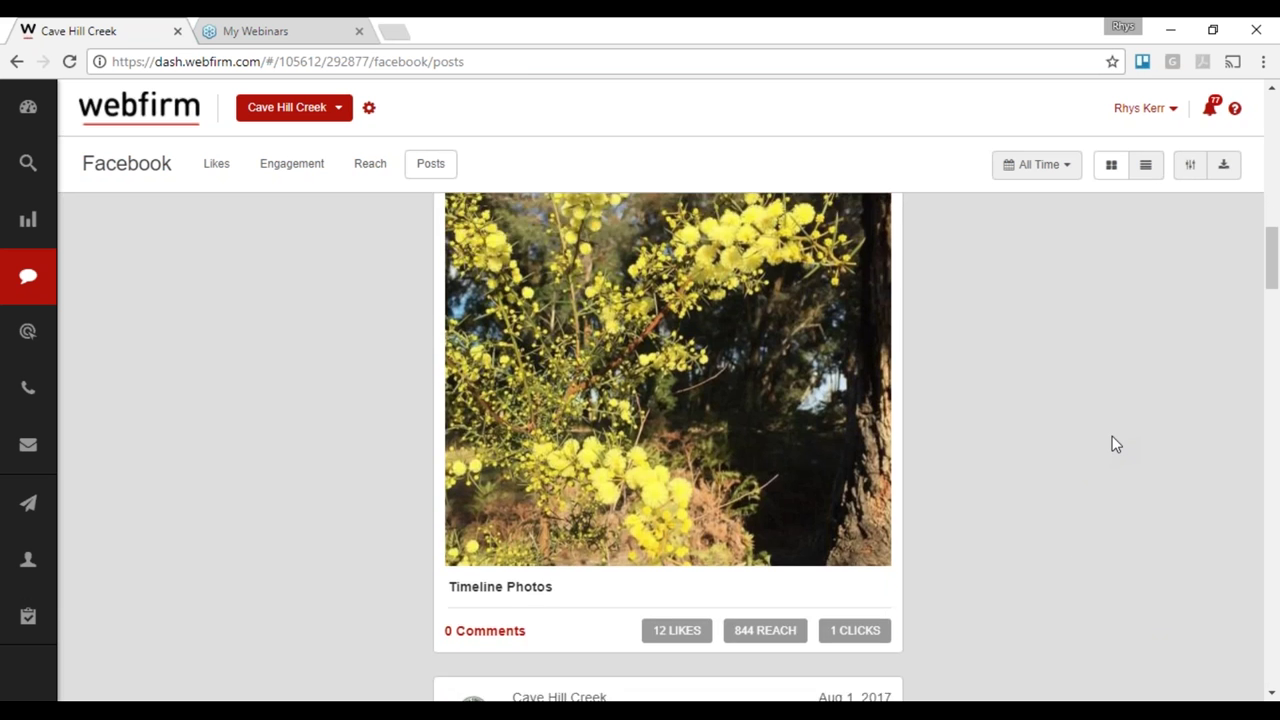
# Step: Browse the Facebook posts back to July 25, 2017 and return to the newest post
pyautogui.scroll(-8, 1116, 443)
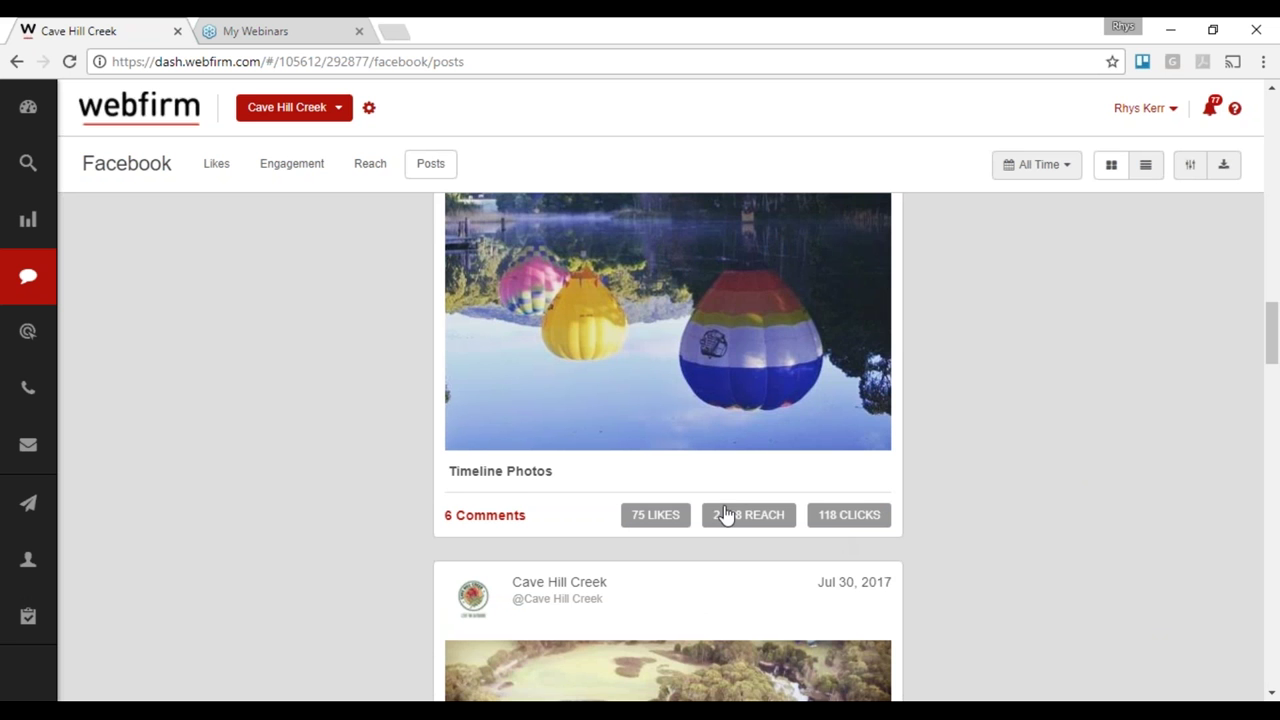
pyautogui.scroll(-15, 956, 496)
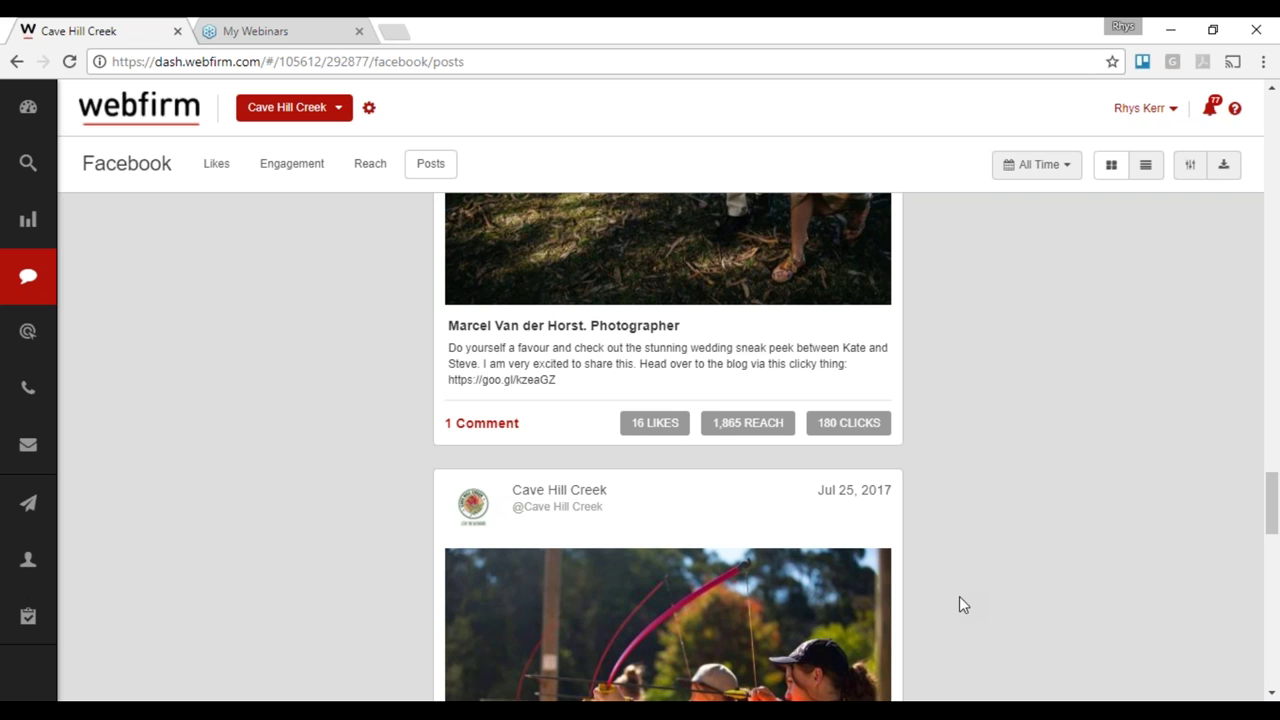
pyautogui.scroll(10, 1056, 670)
pyautogui.scroll(10, 1060, 675)
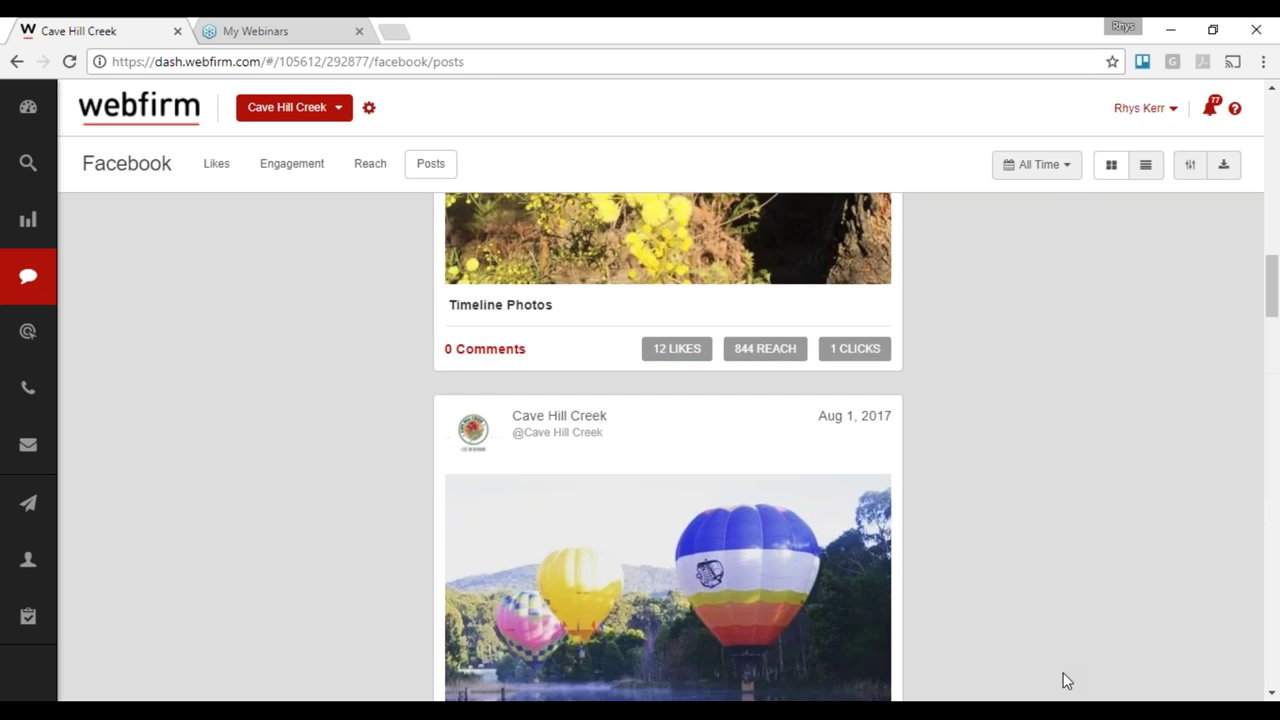
pyautogui.scroll(10, 1056, 660)
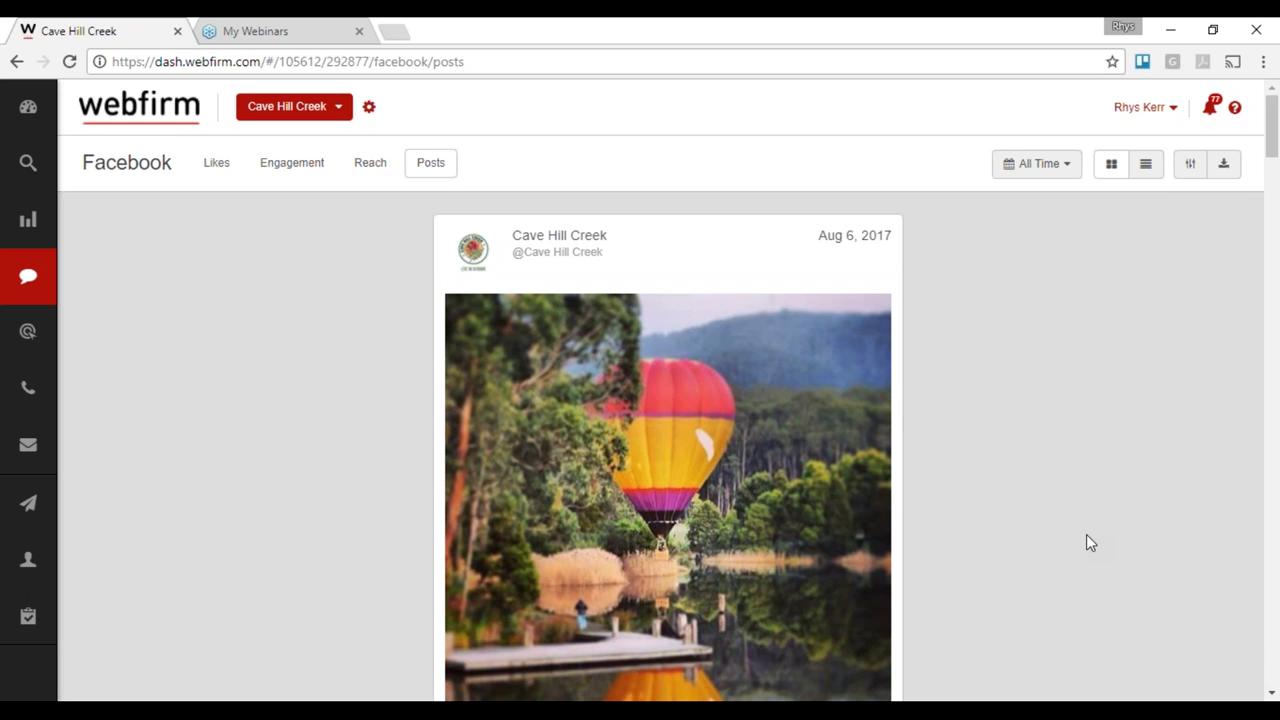
# Step: Open the Google Adwords campaigns report and switch the client campaign to Storebay
pyautogui.moveTo(40, 335)
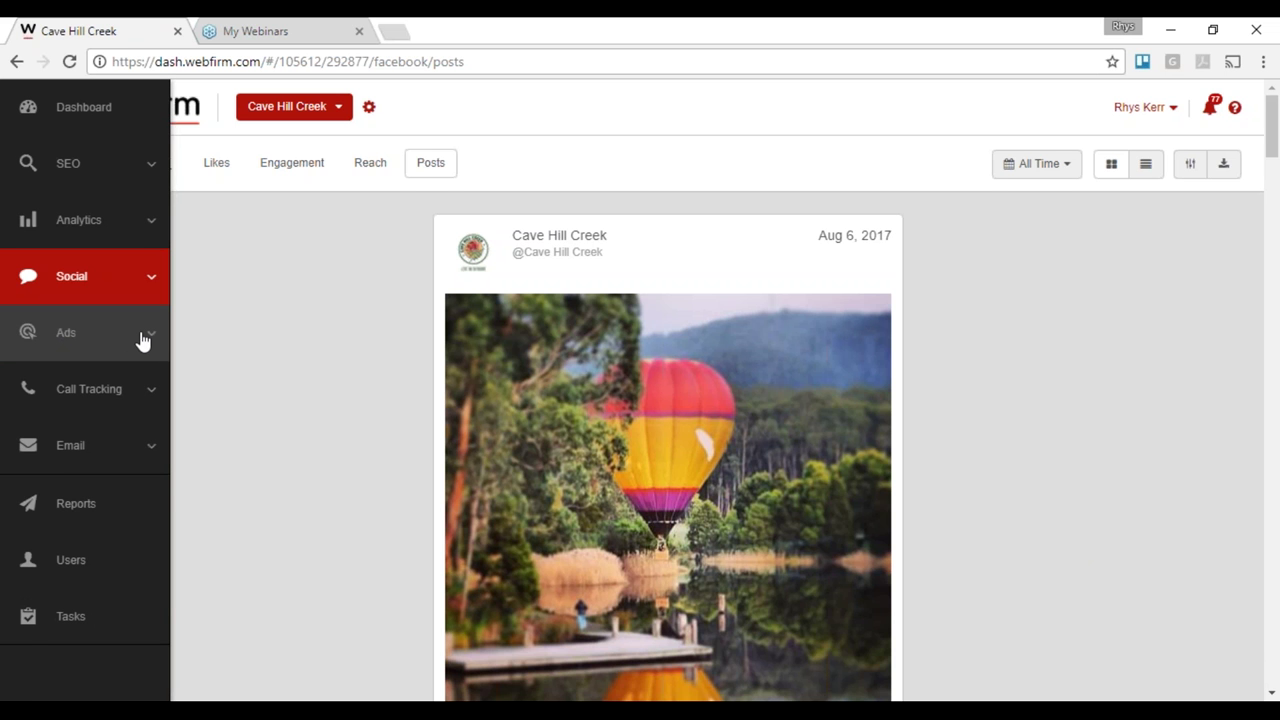
pyautogui.click(143, 342)
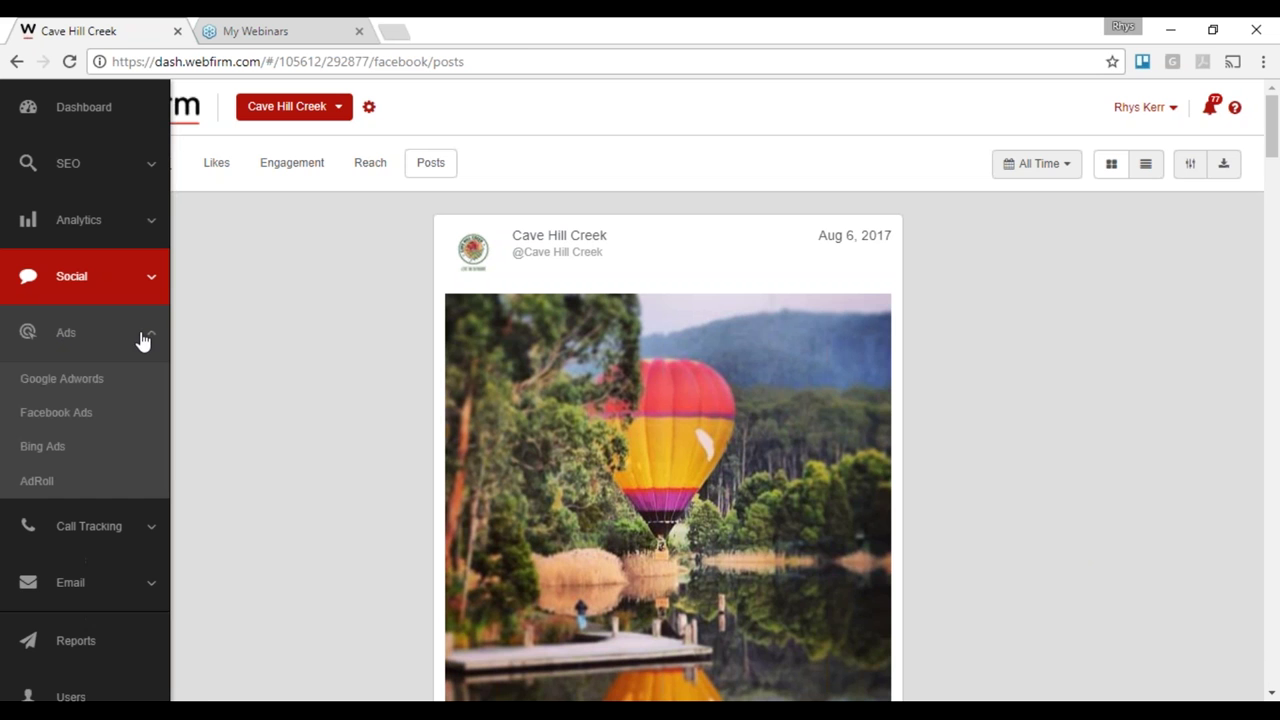
pyautogui.click(88, 380)
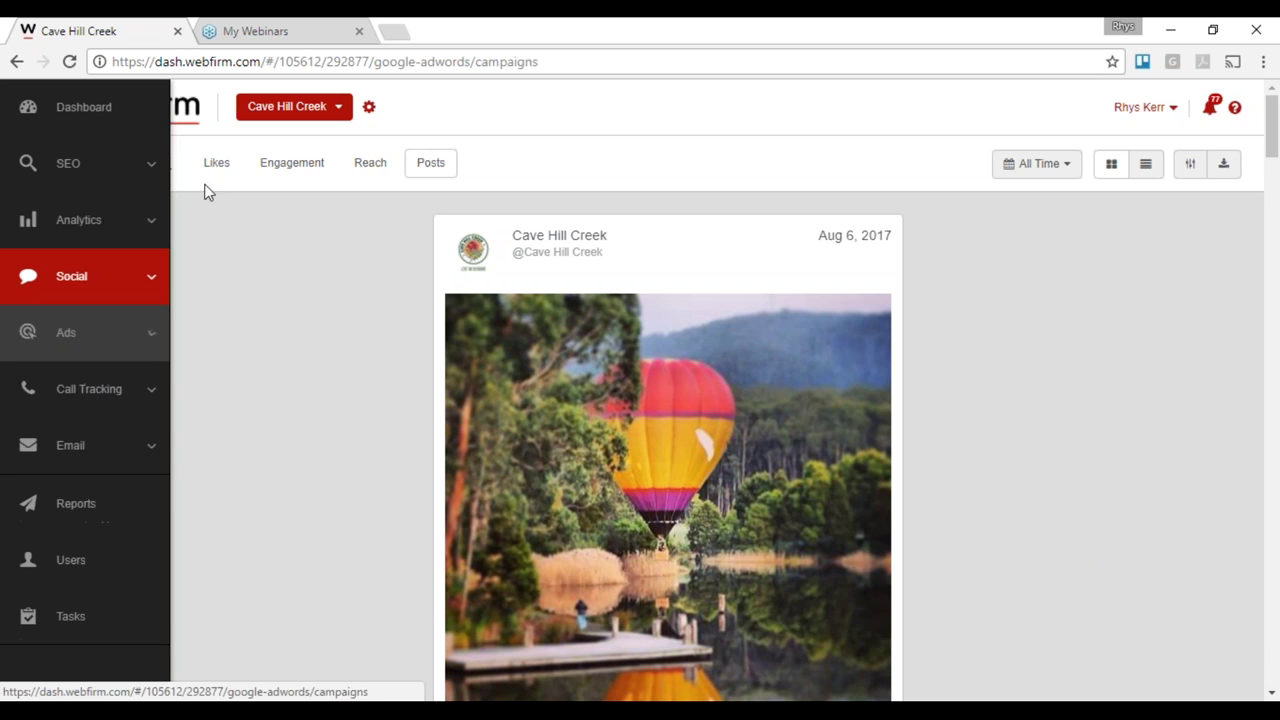
pyautogui.click(324, 114)
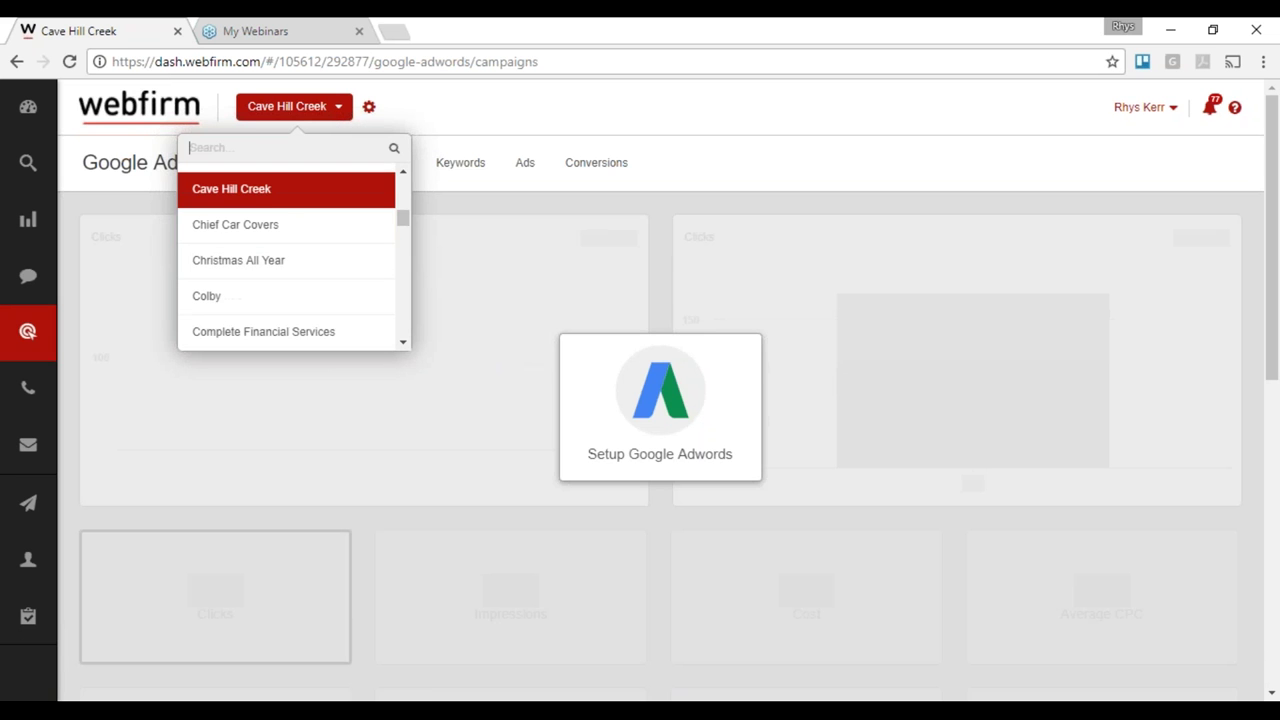
pyautogui.write('store')
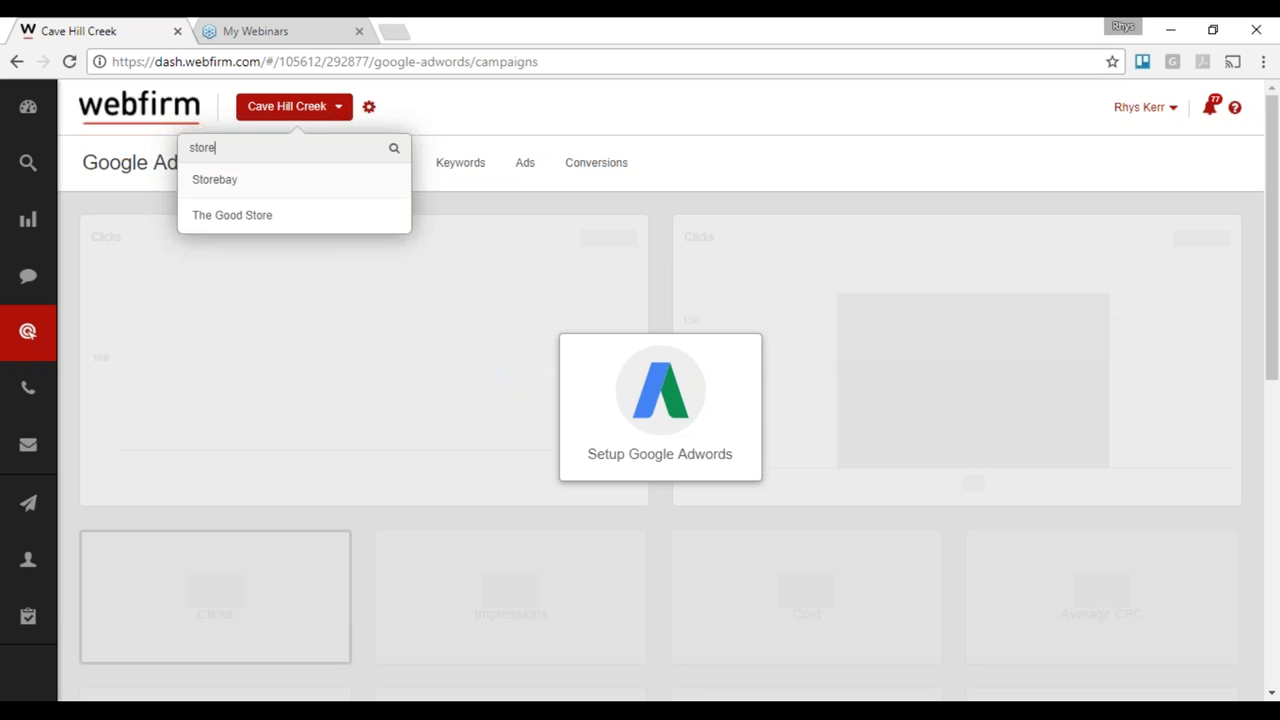
pyautogui.click(271, 192)
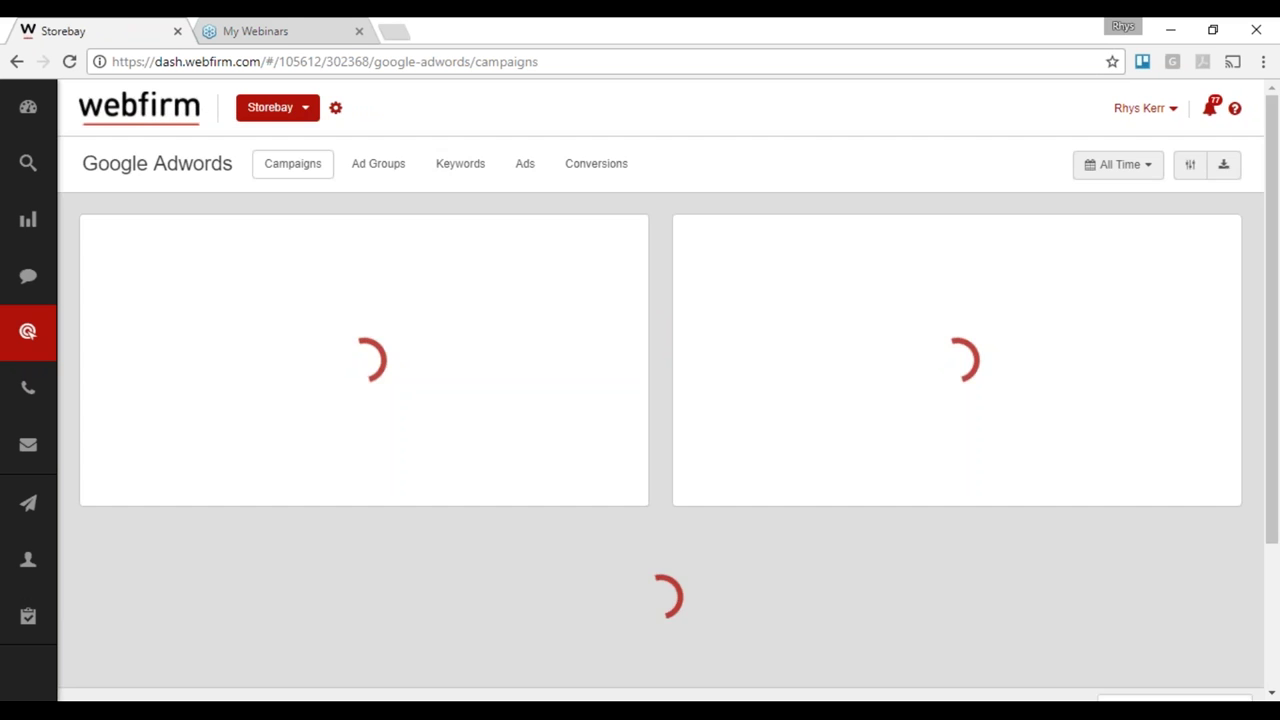
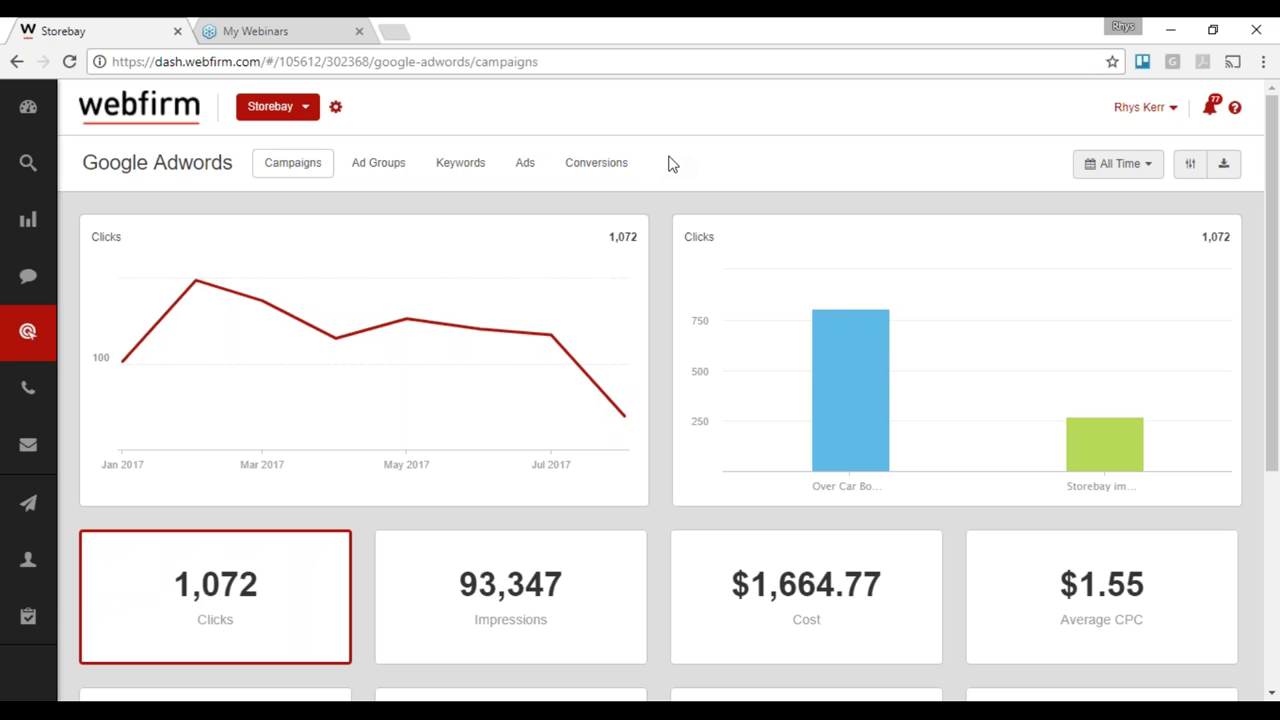
# Step: Review the Adwords clicks overview and chart the Impressions, Cost and Average CPC metrics in turn
pyautogui.scroll(-3, 670, 163)
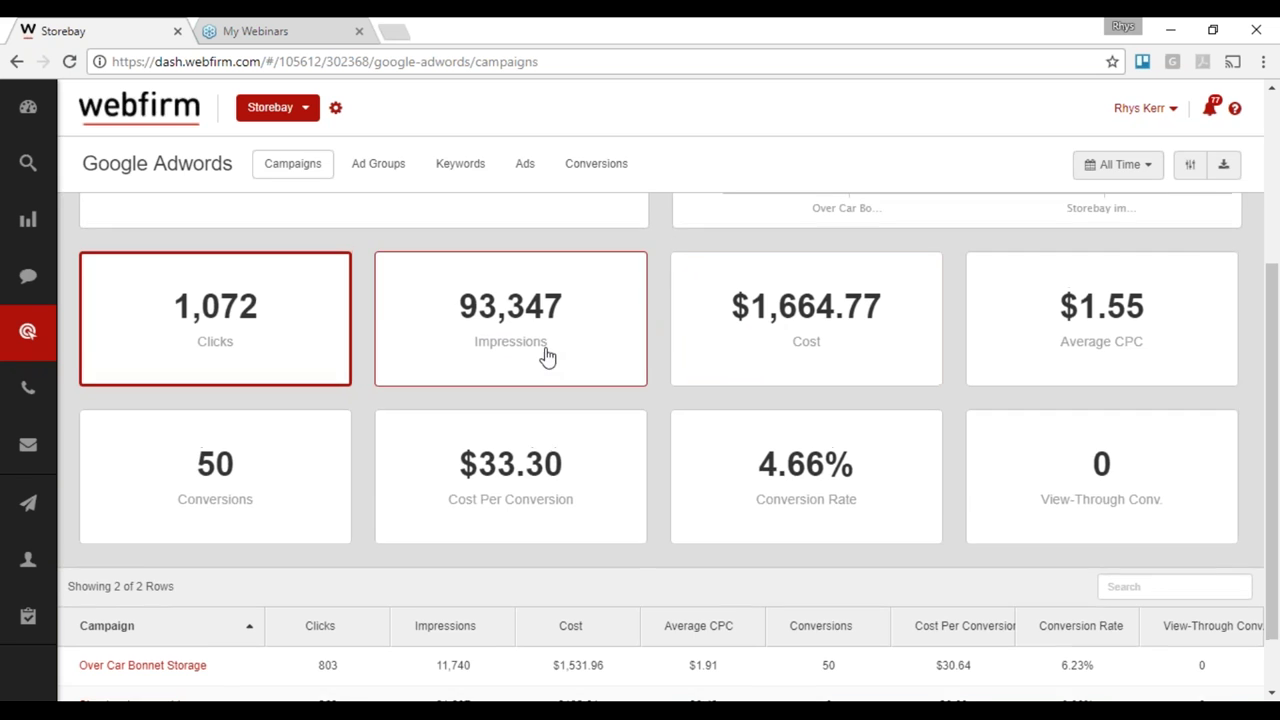
pyautogui.scroll(3, 547, 357)
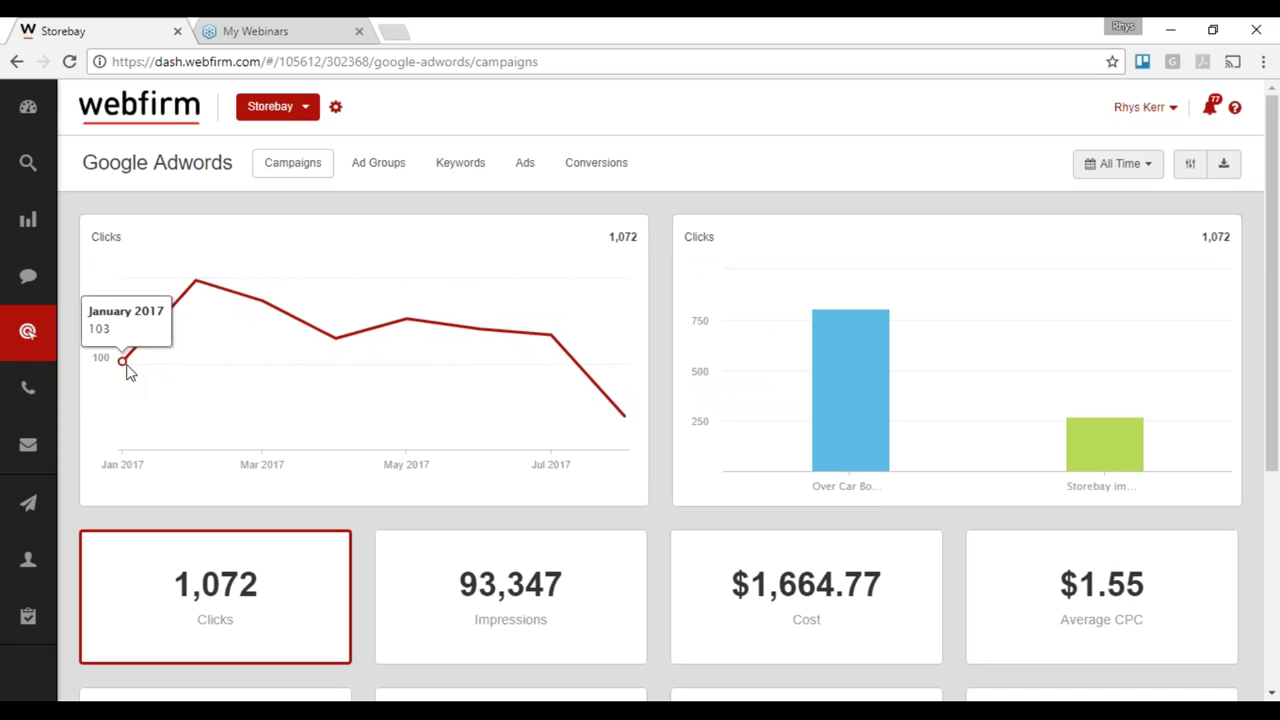
pyautogui.scroll(-4, 620, 320)
pyautogui.scroll(1, 665, 315)
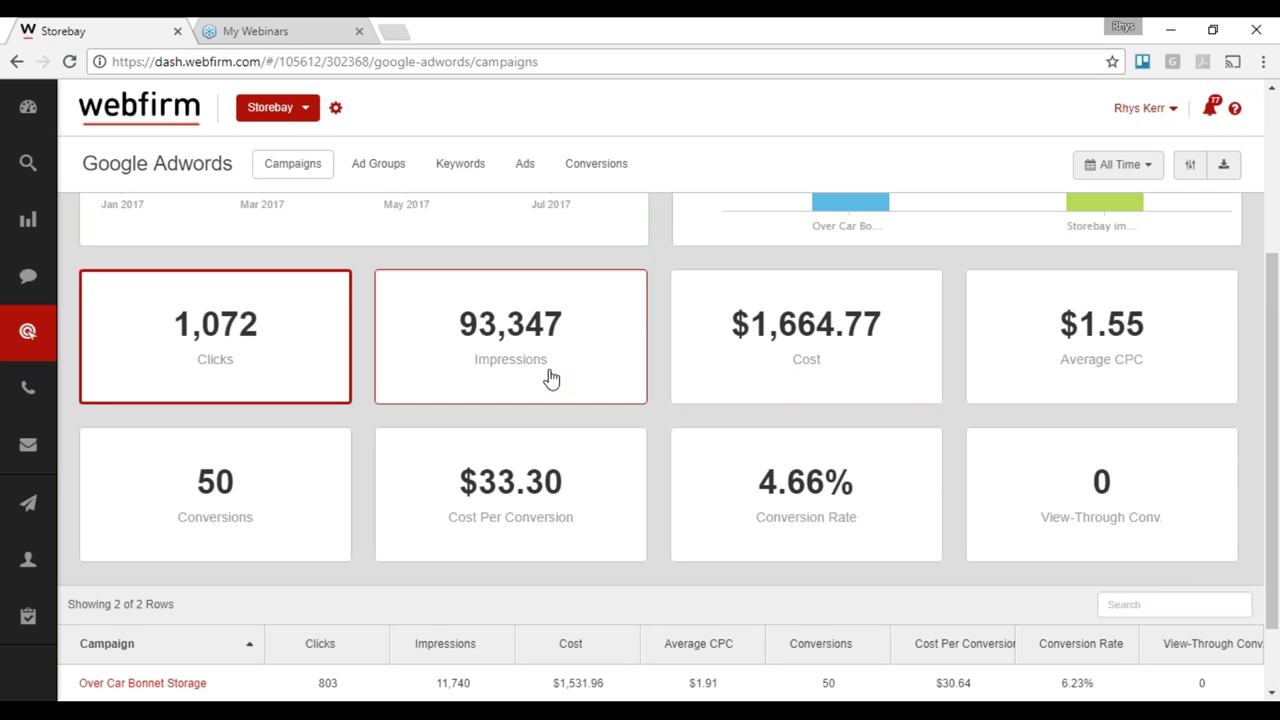
pyautogui.click(514, 338)
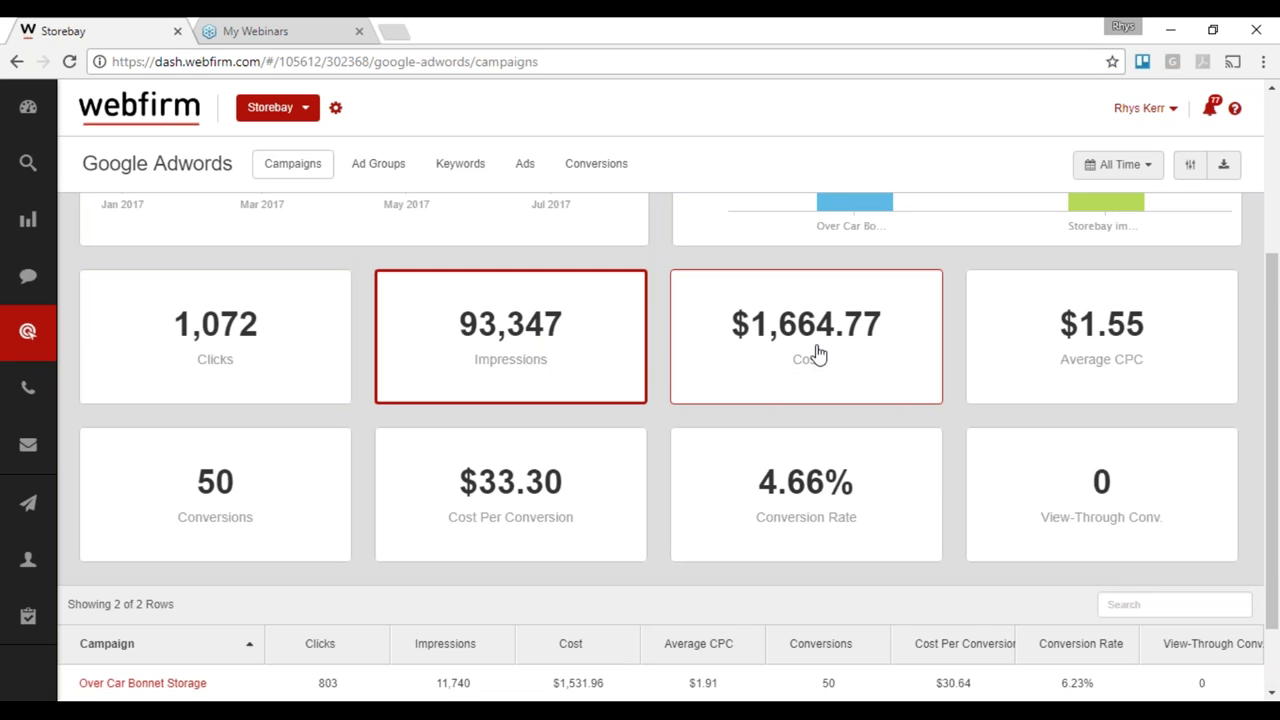
pyautogui.click(883, 366)
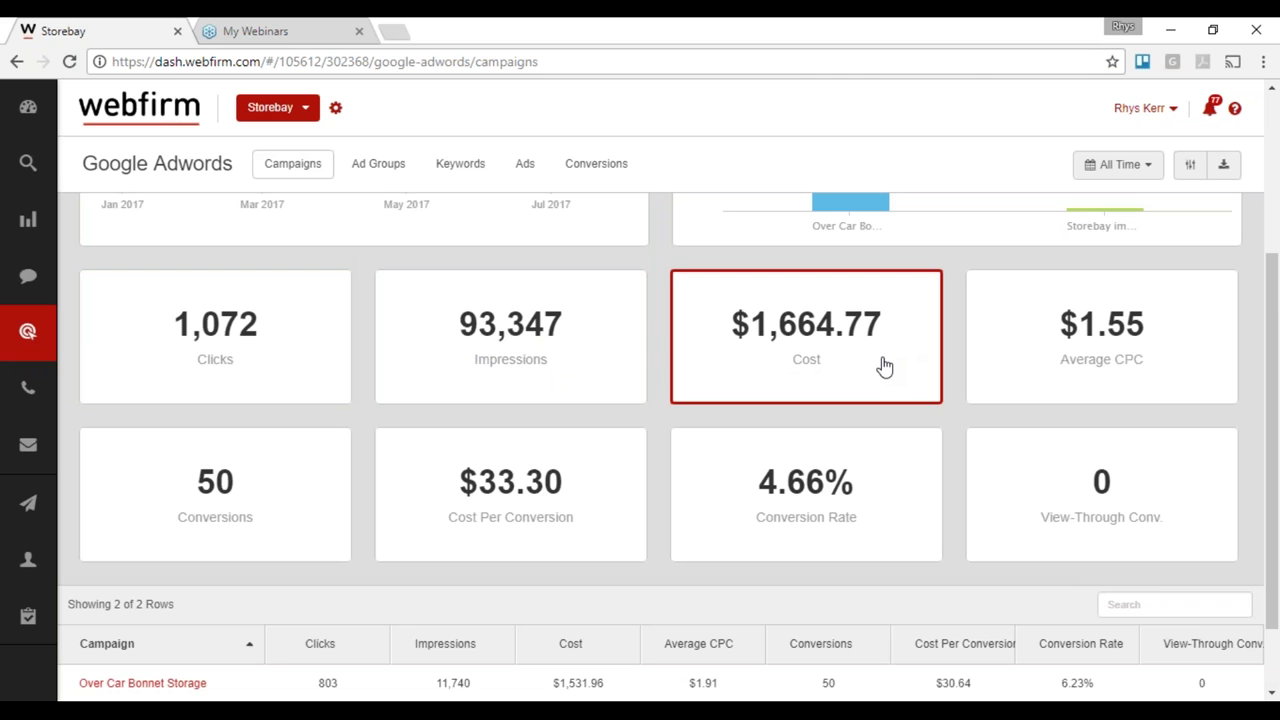
pyautogui.click(1150, 358)
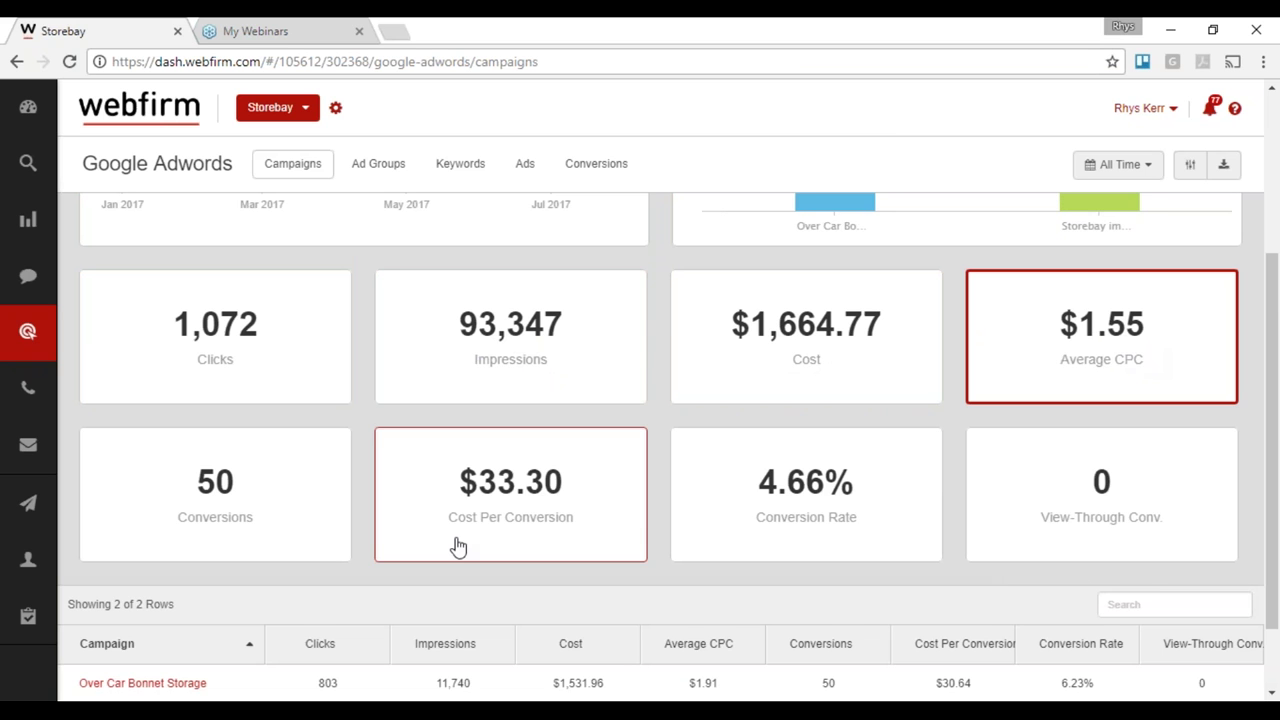
# Step: Chart Conversions, Conversion Rate and Cost Per Conversion, and review the cost-per-conversion graphs and the campaign table
pyautogui.click(229, 493)
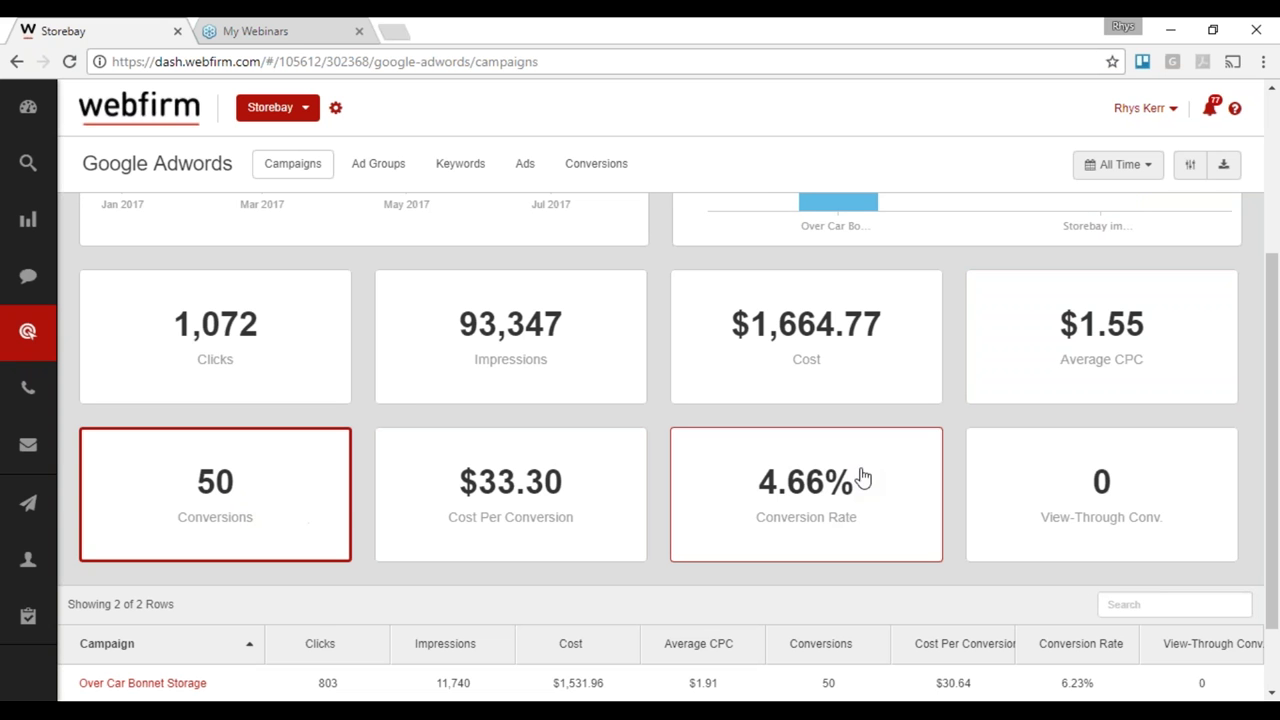
pyautogui.click(780, 502)
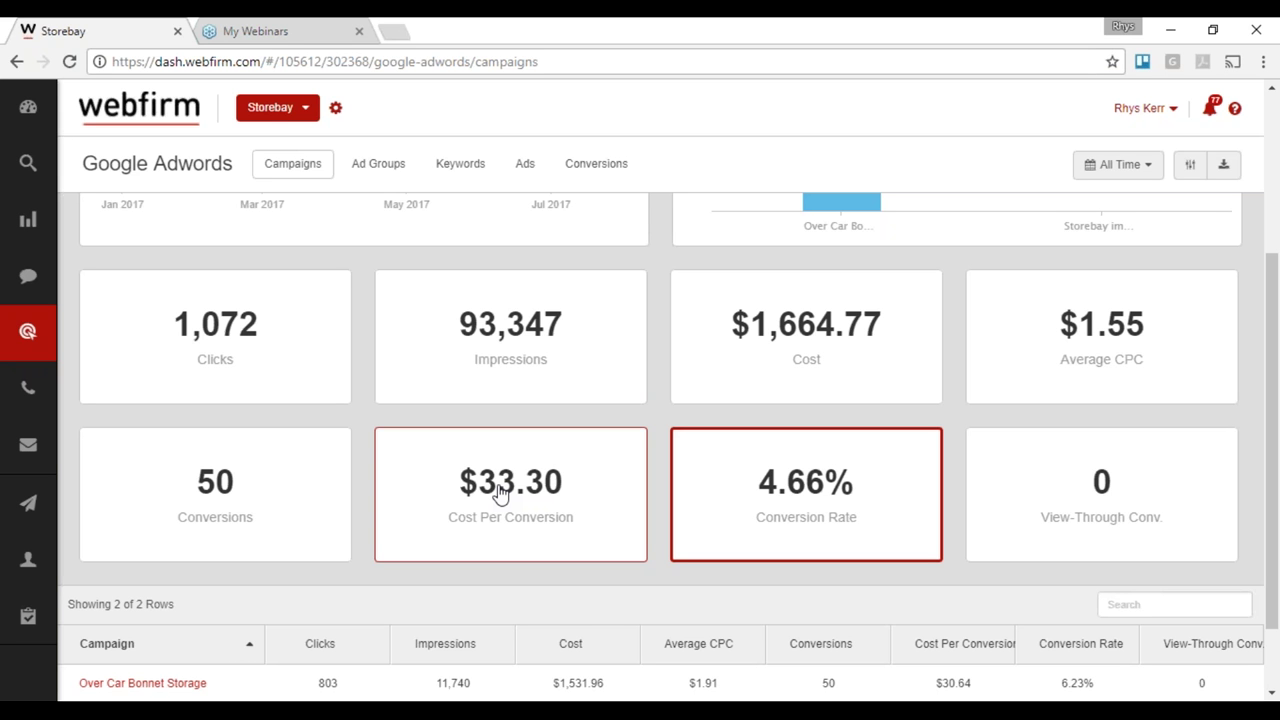
pyautogui.click(594, 457)
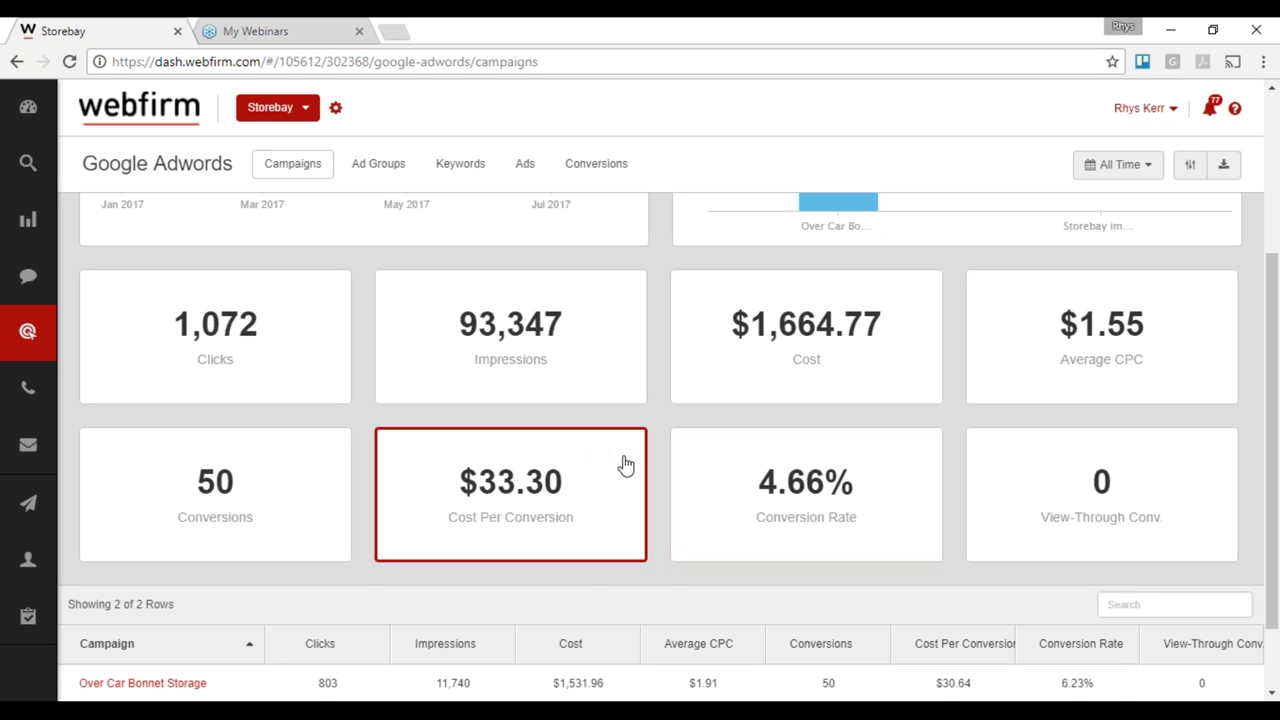
pyautogui.scroll(3, 649, 480)
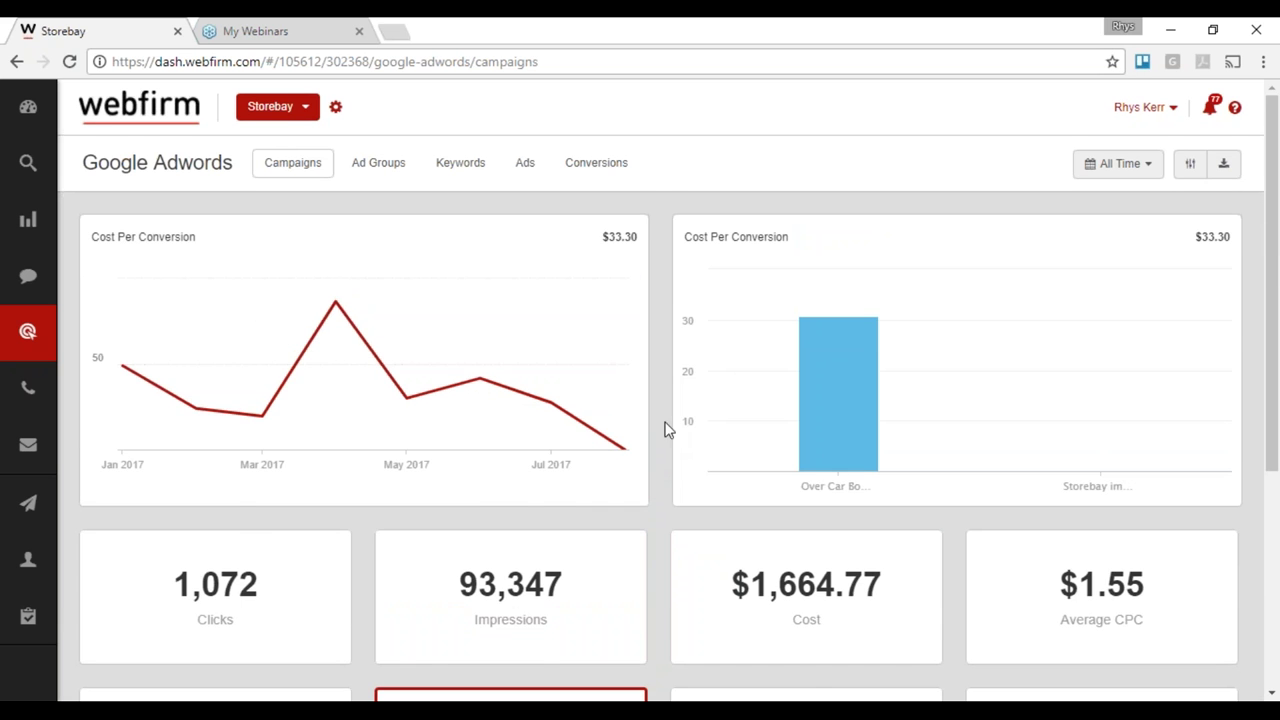
pyautogui.scroll(-3, 666, 180)
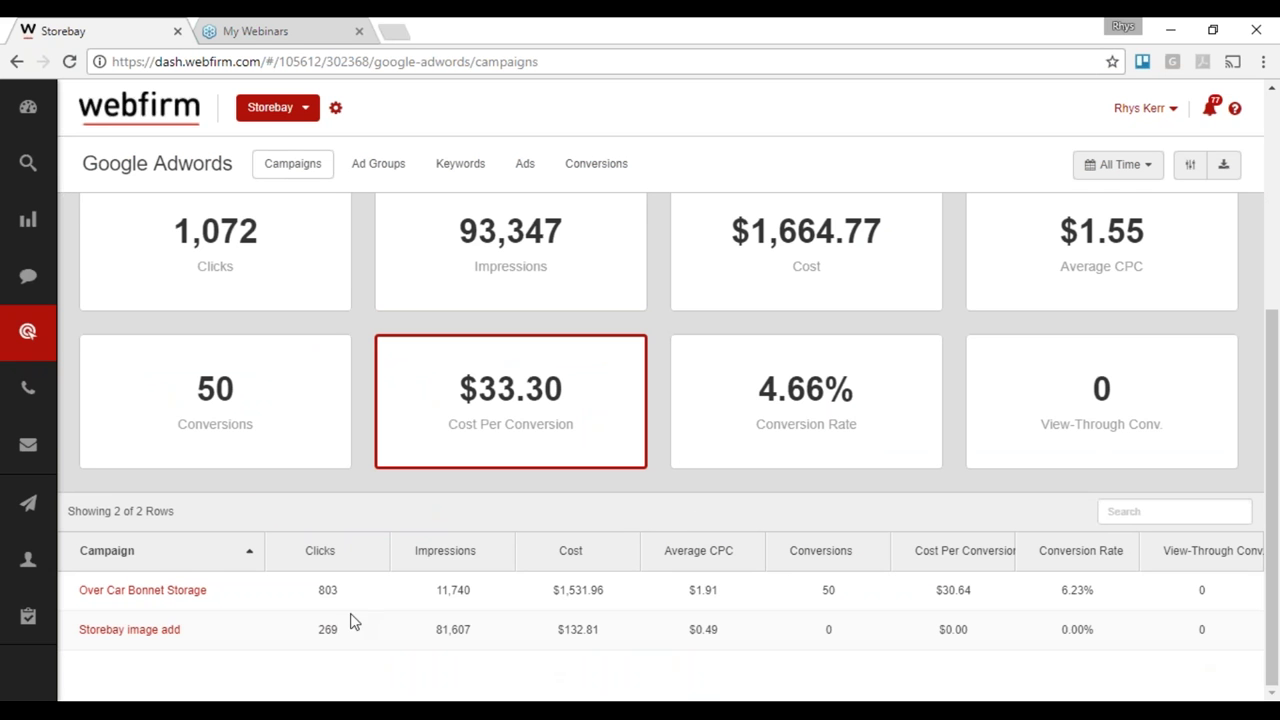
# Step: Switch the client campaign to Performance Business Sales and open its Call Tracking report
pyautogui.moveTo(37, 396)
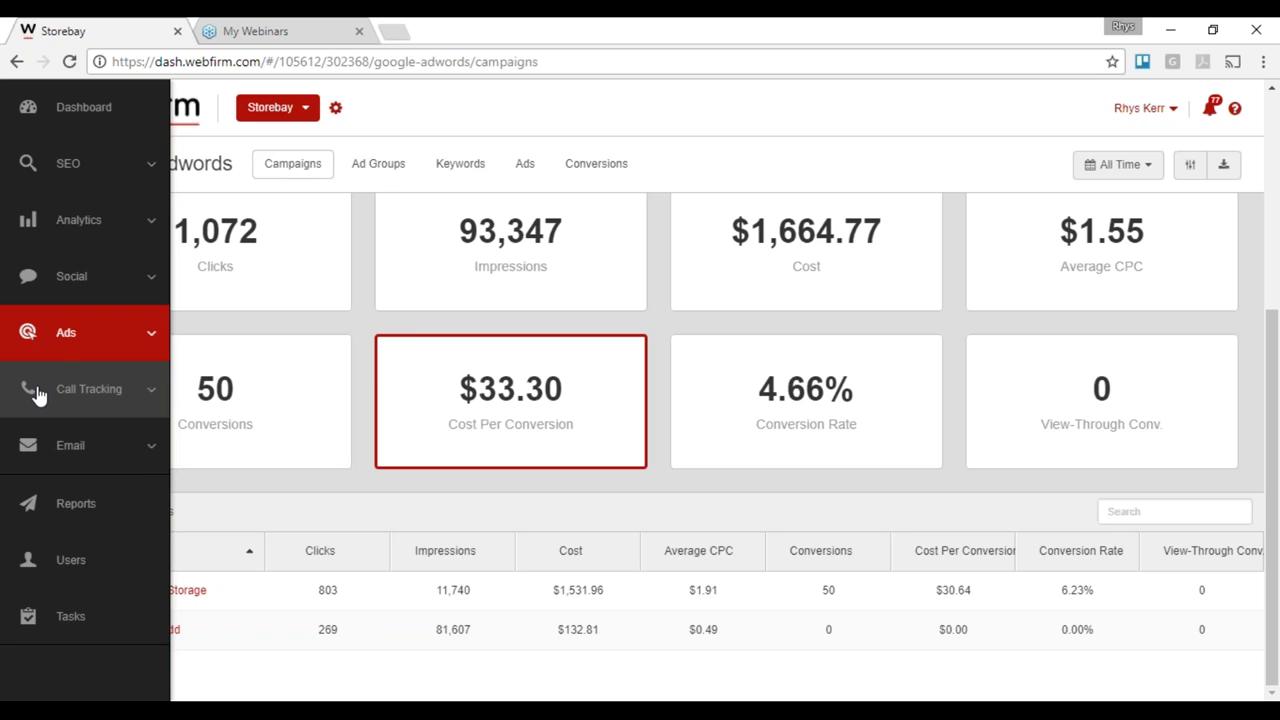
pyautogui.click(270, 107)
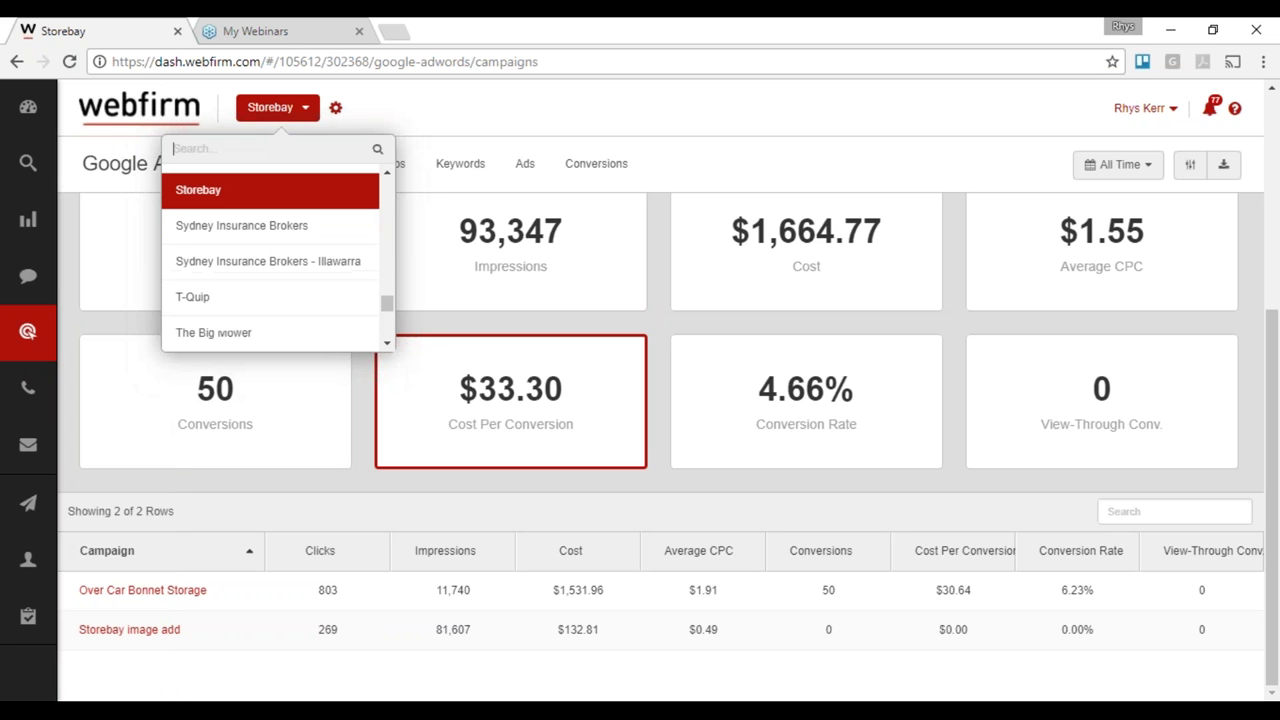
pyautogui.write('performan')
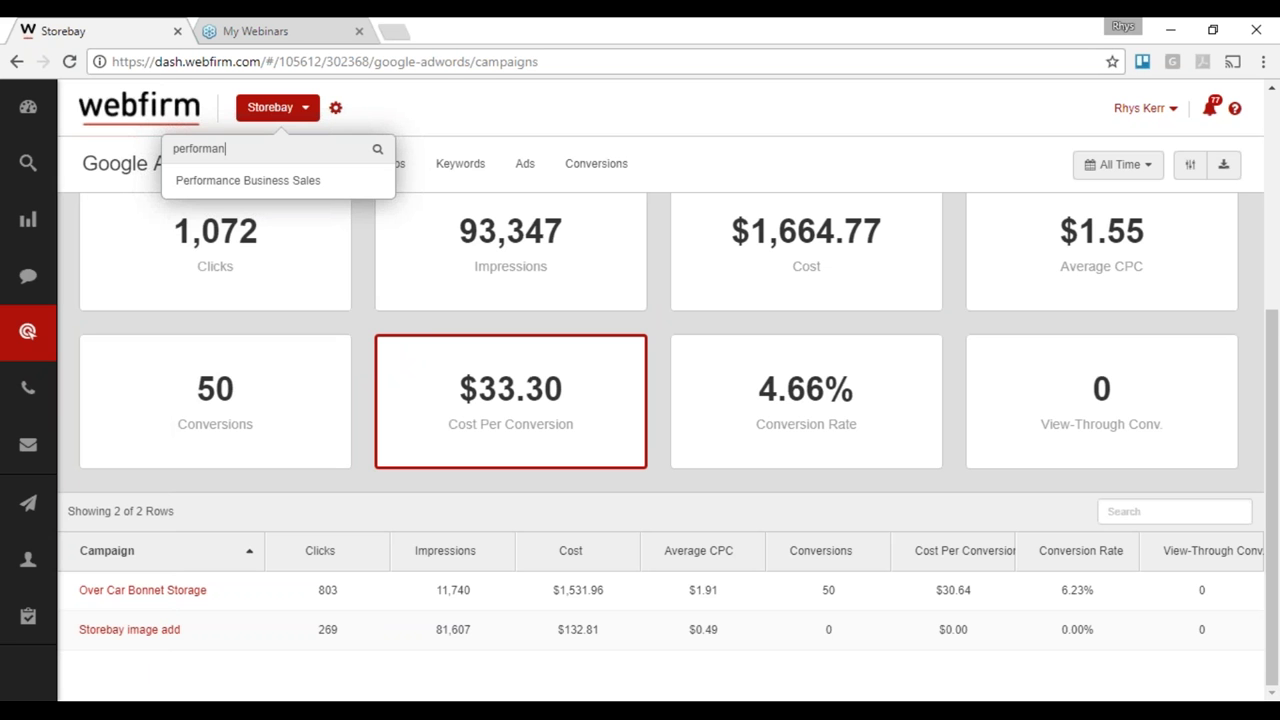
pyautogui.click(248, 180)
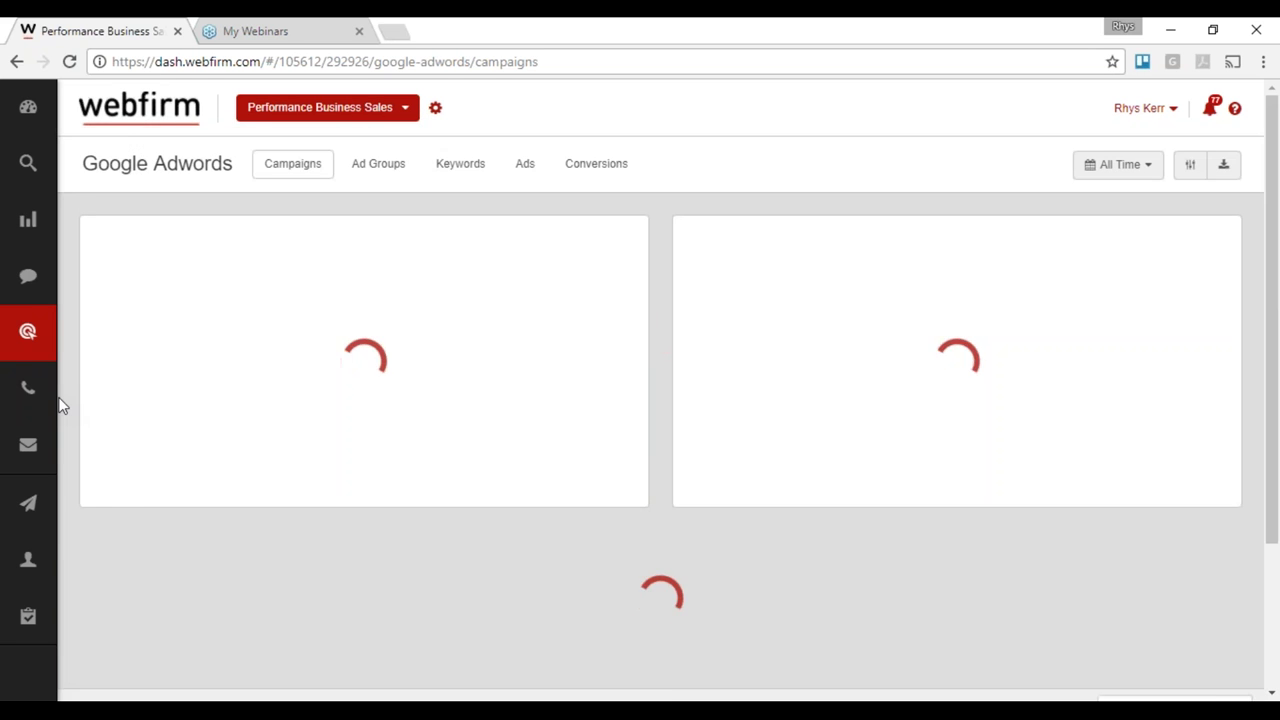
pyautogui.click(40, 398)
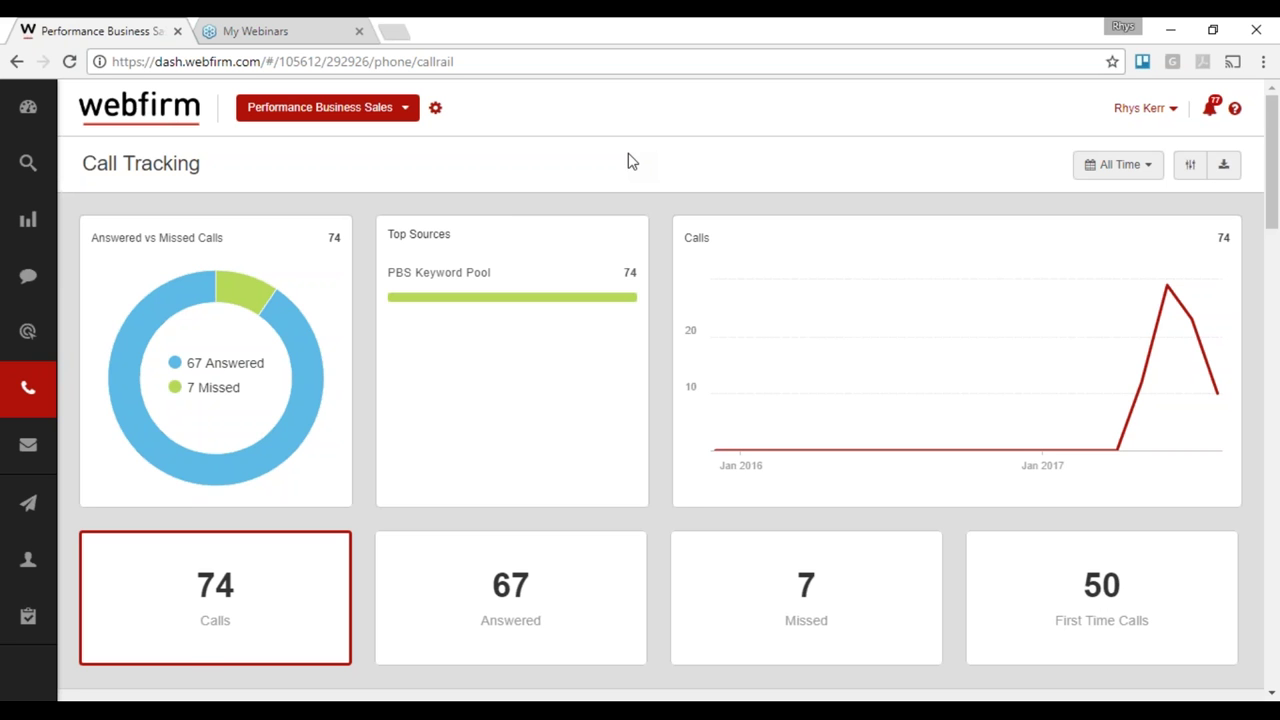
# Step: Examine the call charts, top sources and the answered, missed and first-time call totals
pyautogui.scroll(-1, 638, 165)
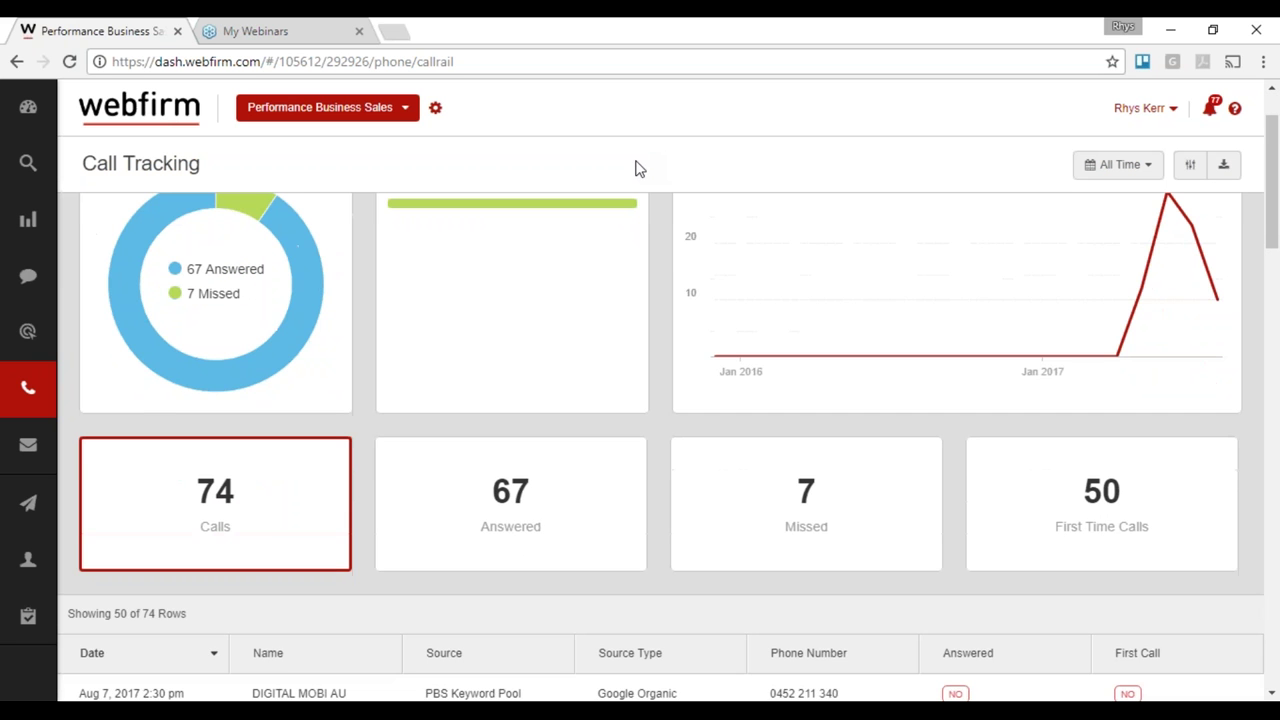
pyautogui.scroll(-1, 694, 340)
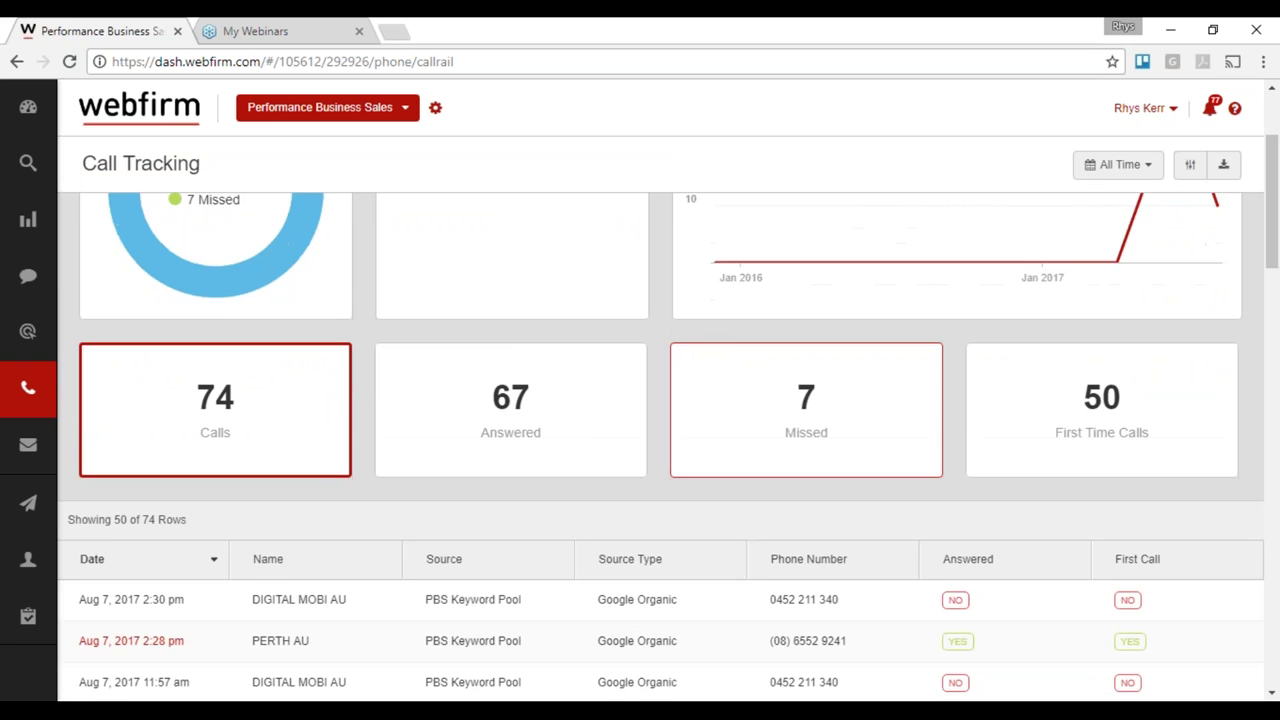
pyautogui.scroll(2, 694, 340)
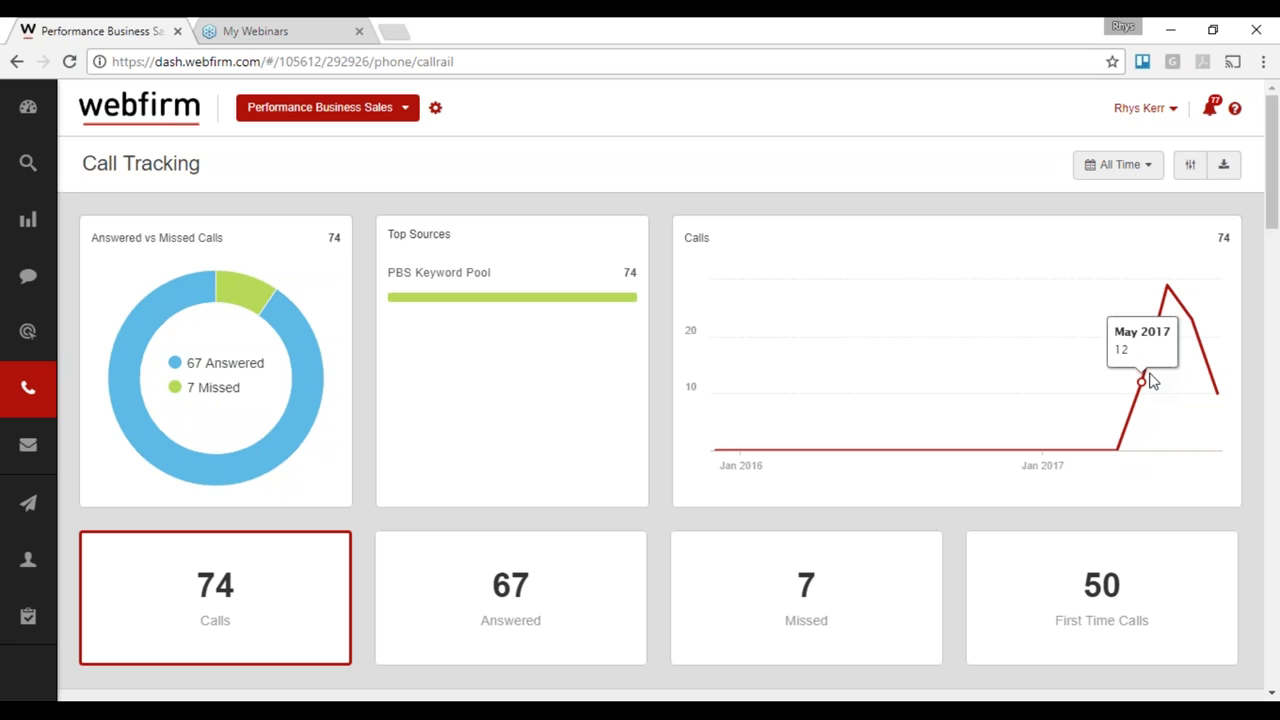
pyautogui.scroll(-1, 674, 318)
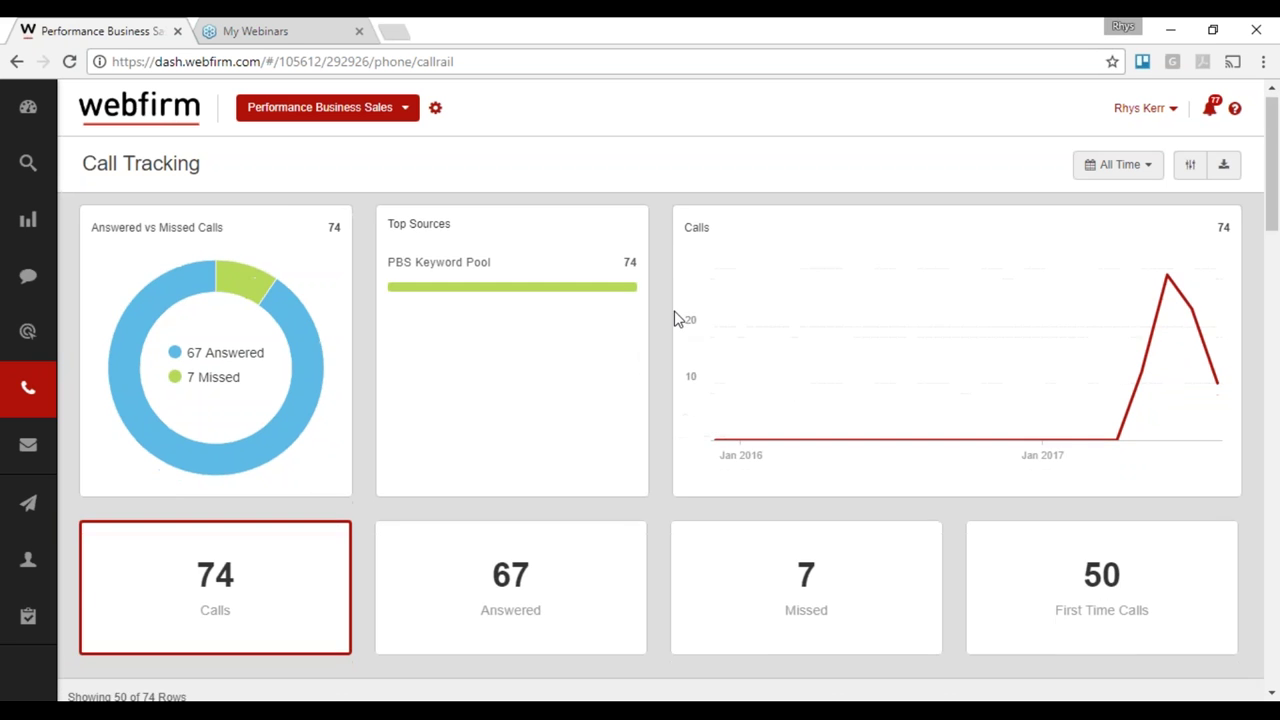
pyautogui.scroll(-3, 674, 318)
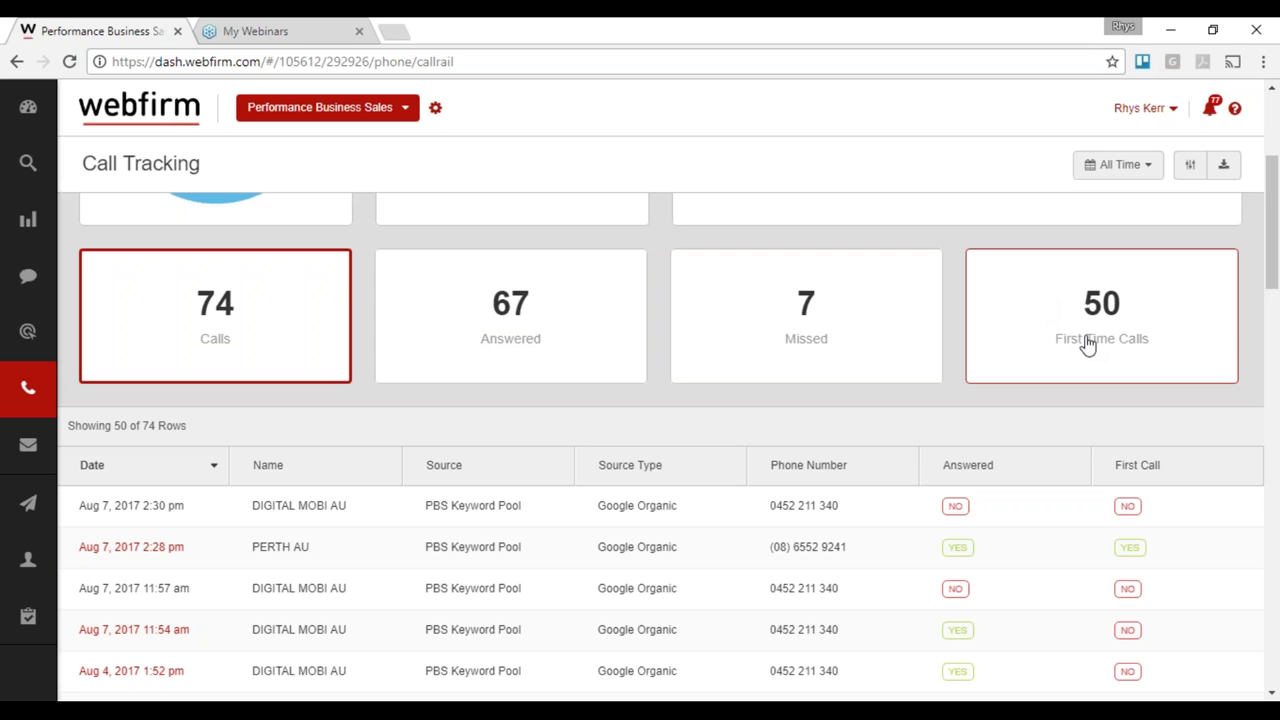
# Step: Read through the call log, checking each call's date, source type, answered status and first-call status
pyautogui.scroll(-3, 593, 412)
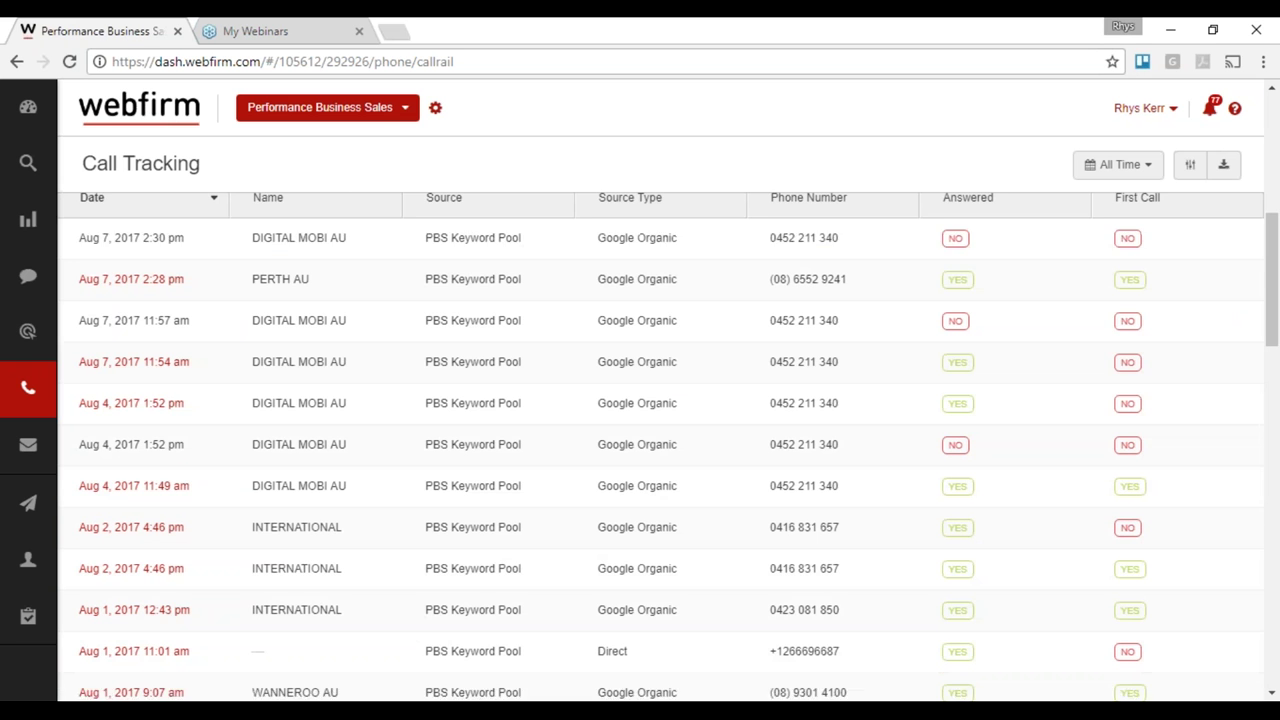
pyautogui.scroll(1, 571, 362)
pyautogui.scroll(-1, 571, 370)
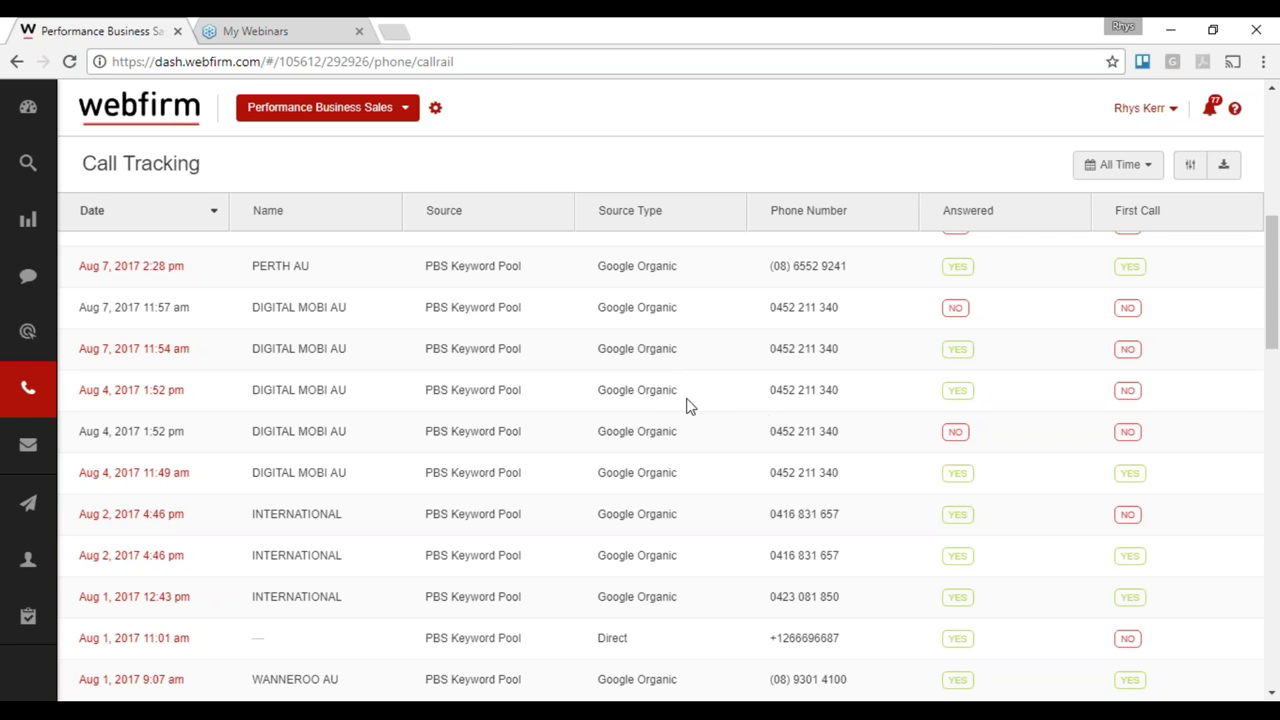
pyautogui.scroll(-1, 613, 635)
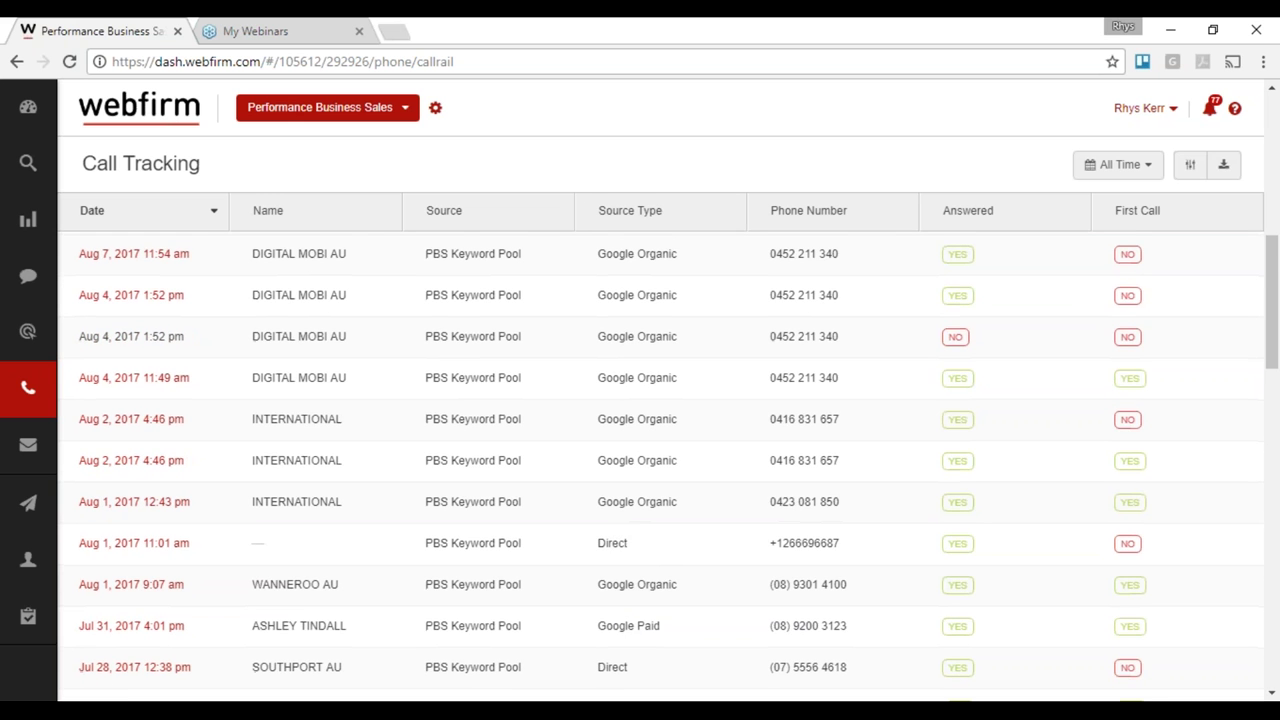
pyautogui.scroll(-1, 634, 558)
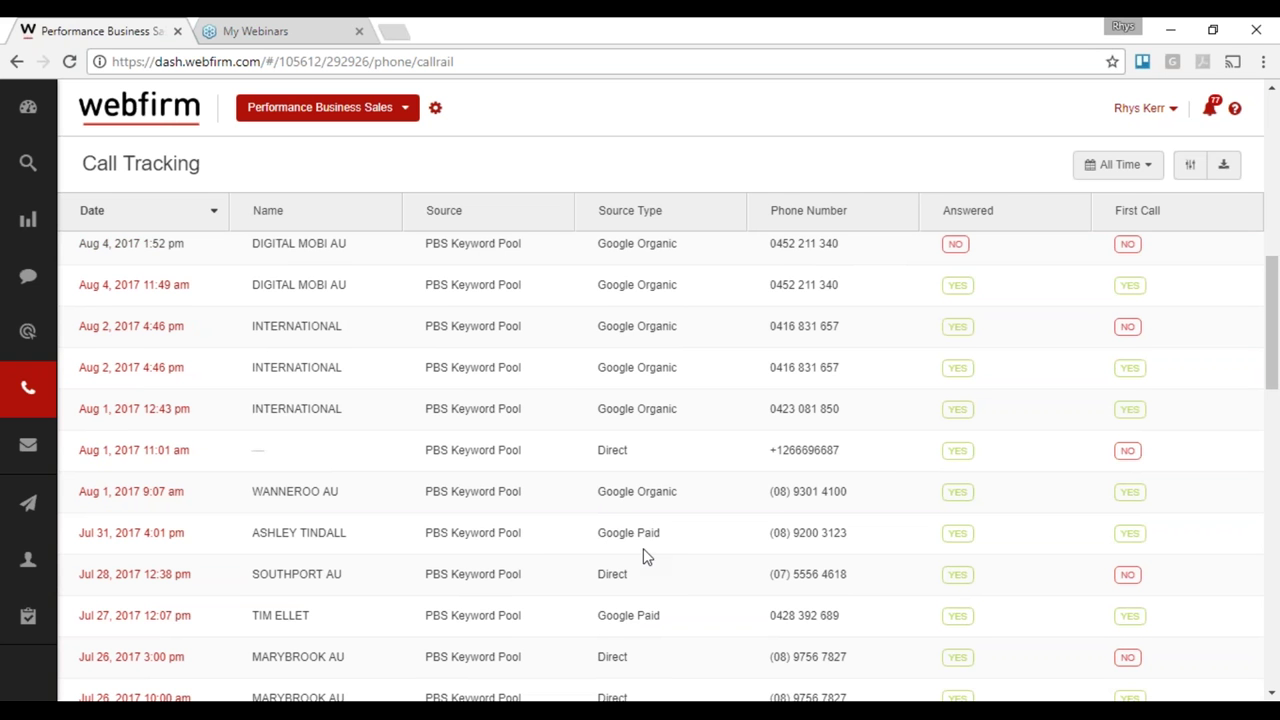
pyautogui.scroll(-2, 632, 534)
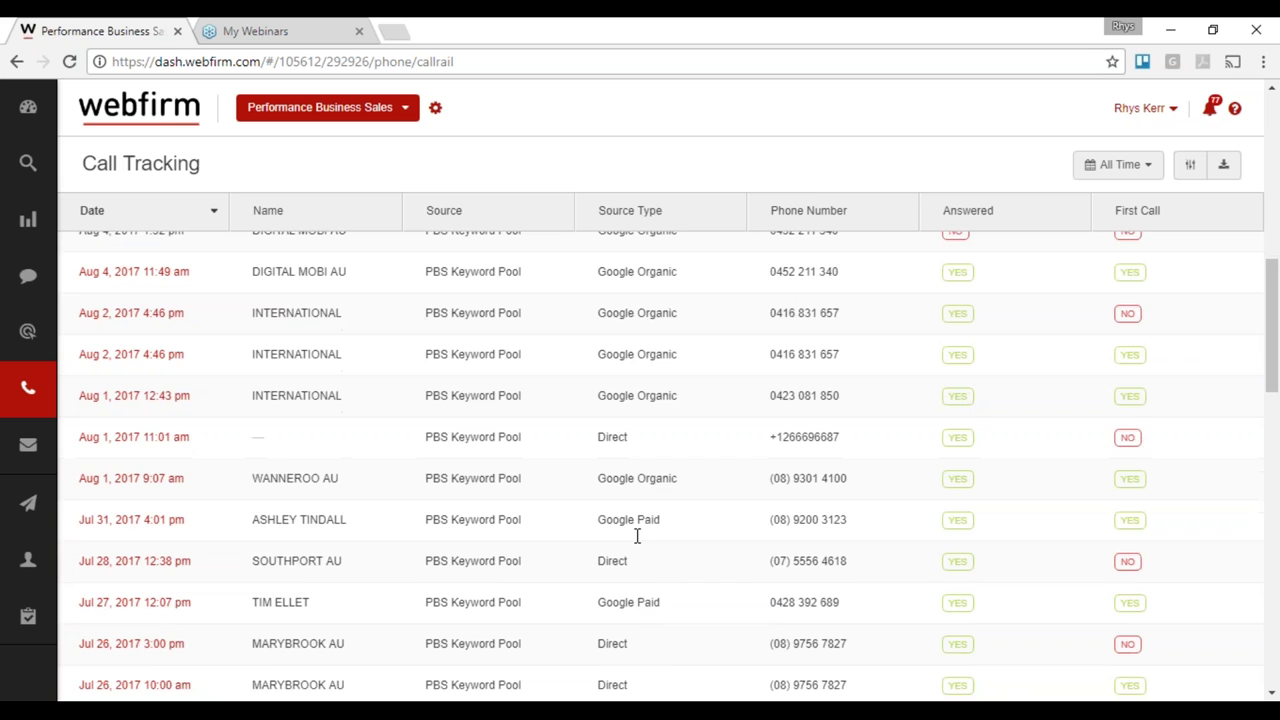
# Step: Open the recording of the Jul 28, 2017 12:38 pm call and close its browser tab
pyautogui.scroll(-1, 637, 536)
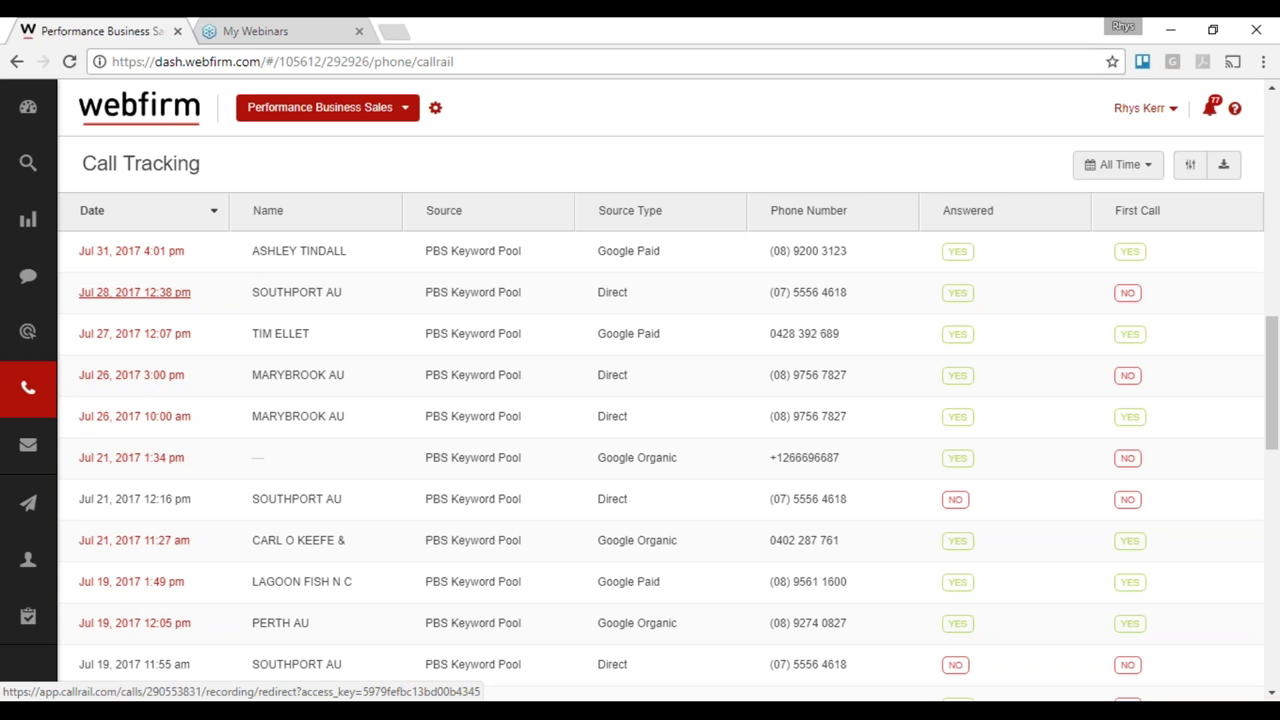
pyautogui.click(142, 297)
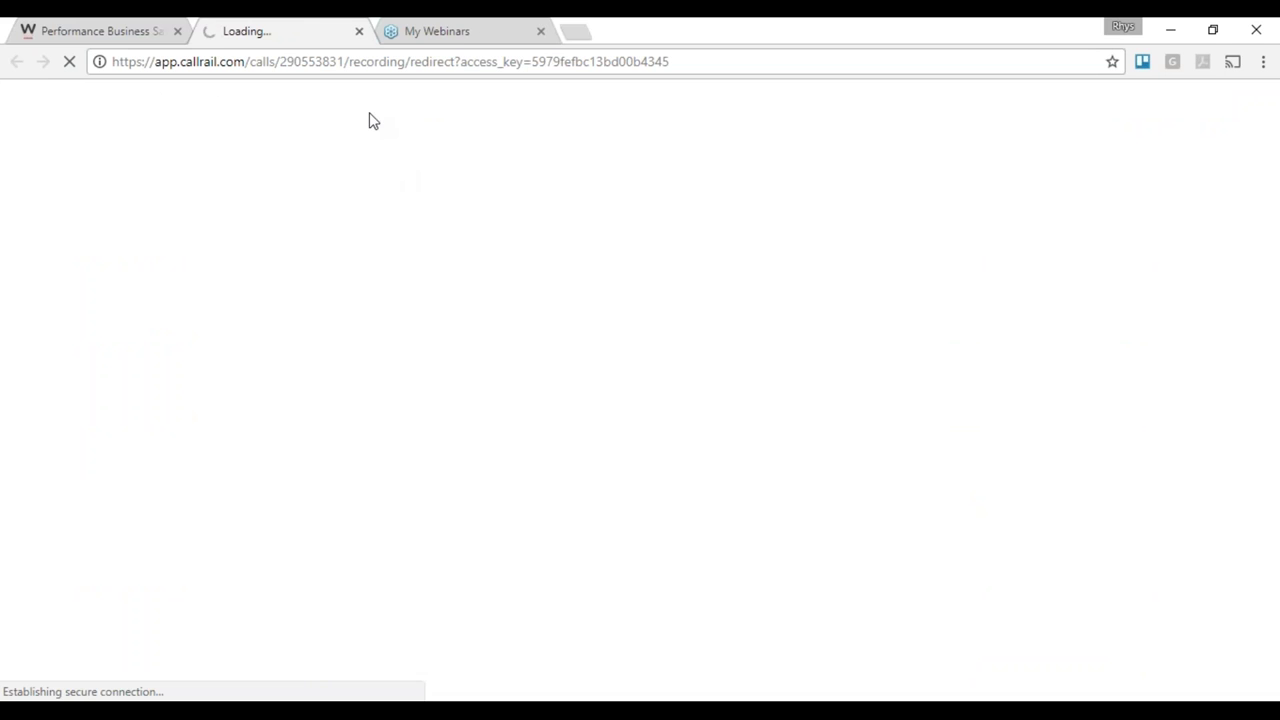
pyautogui.click(357, 32)
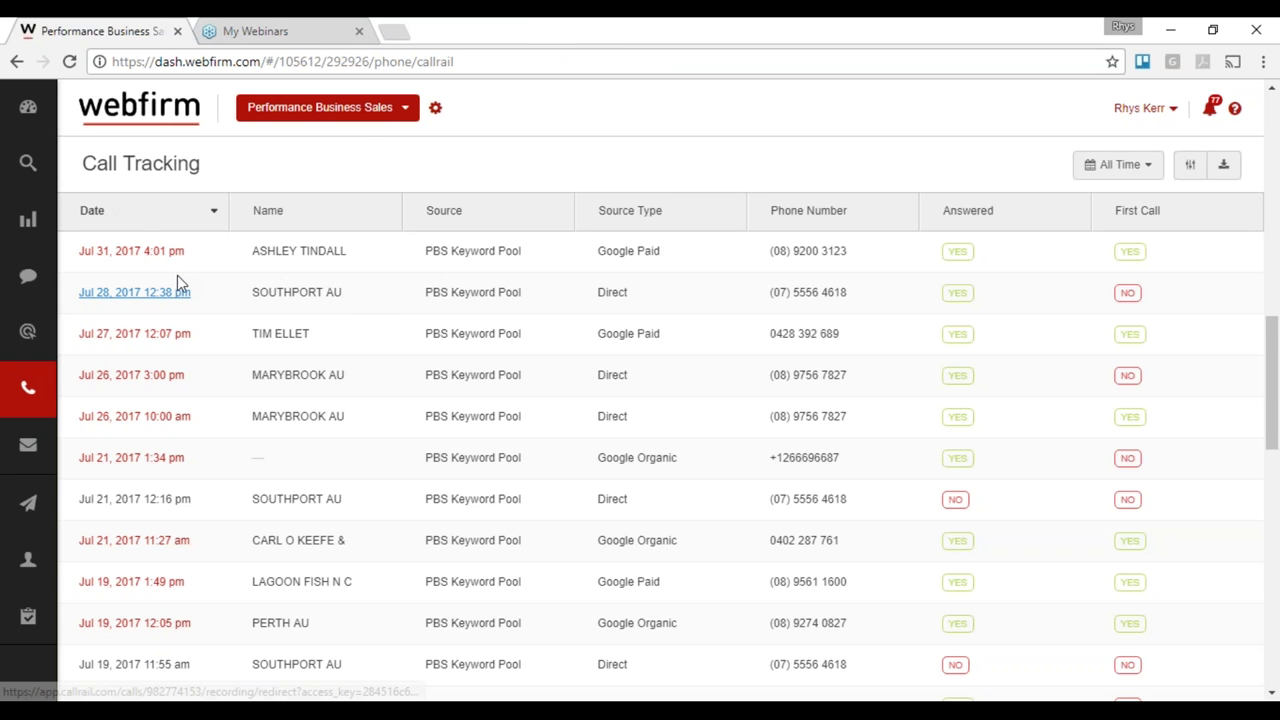